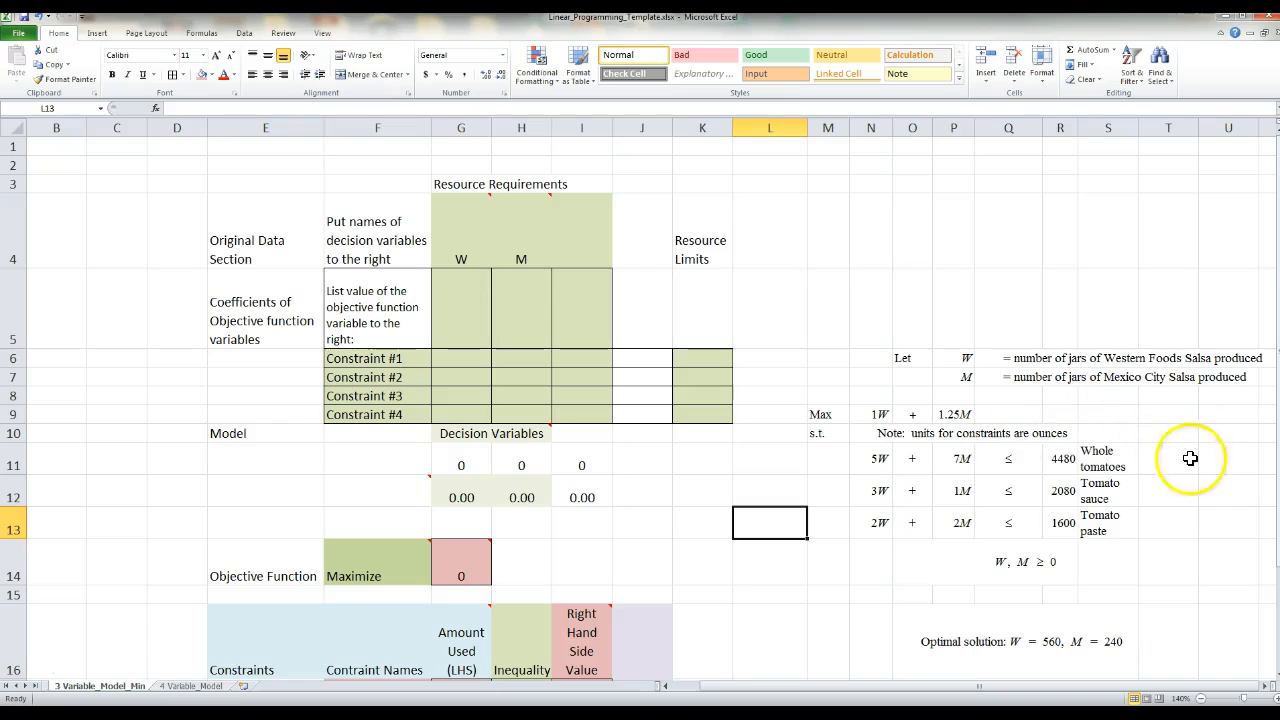
{"action": "left_click_drag", "start_coordinate": [1072, 689], "coordinate": [1072, 689]}
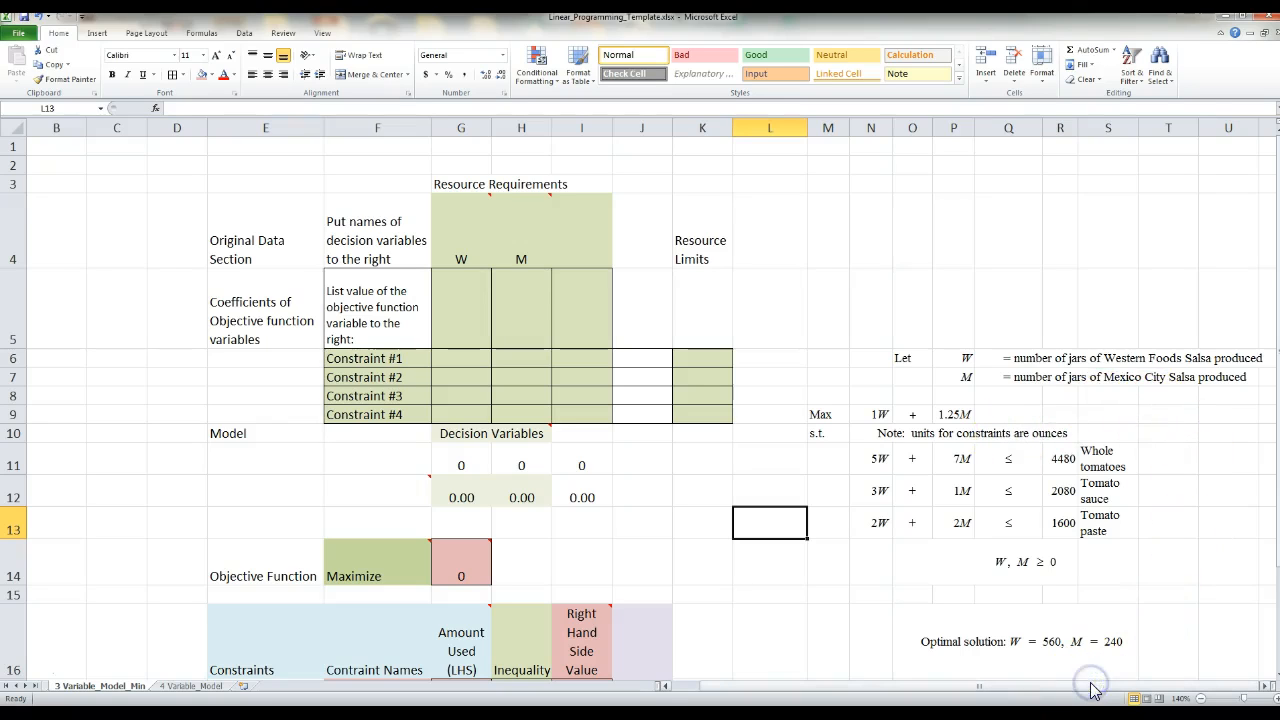
{"action": "left_click_drag", "start_coordinate": [790, 358], "coordinate": [808, 505]}
{"action": "left_click", "coordinate": [860, 337]}
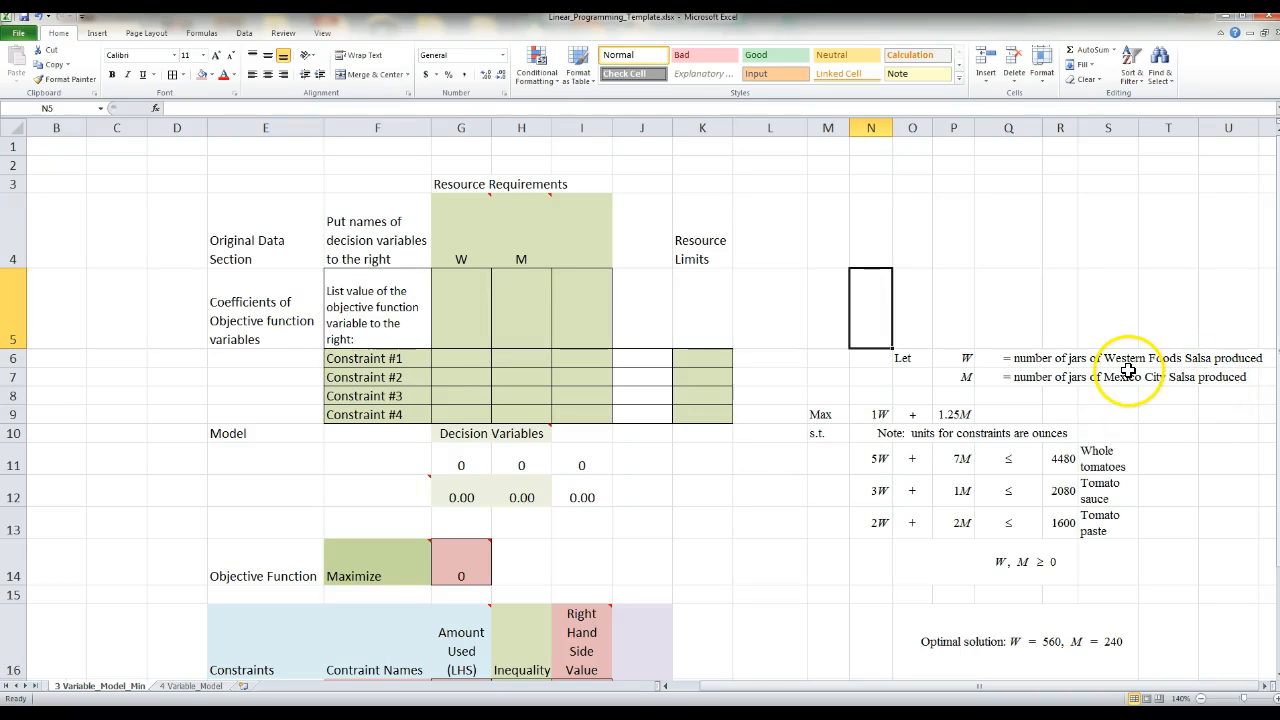
{"action": "left_click", "coordinate": [1243, 449]}
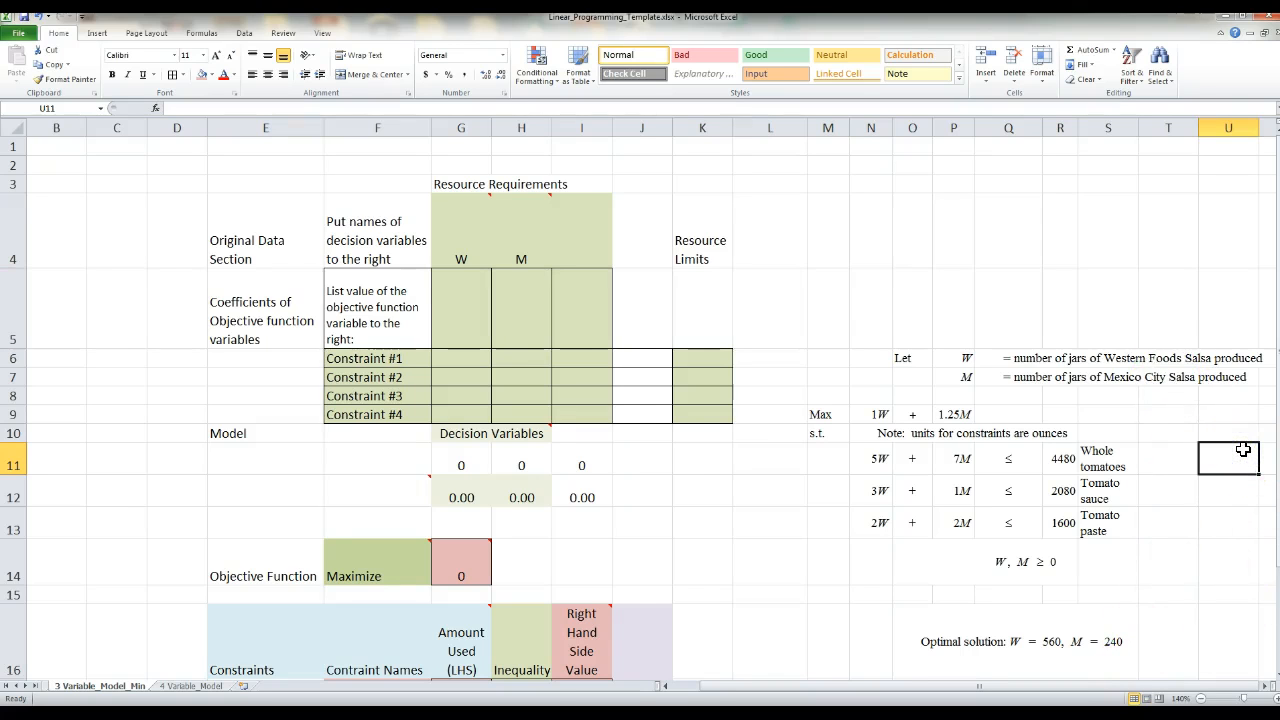
{"action": "key", "text": "Right"}
{"action": "key", "text": "Right"}
{"action": "key", "text": "Right"}
{"action": "key", "text": "Right"}
{"action": "key", "text": "Right"}
{"action": "key", "text": "Right"}
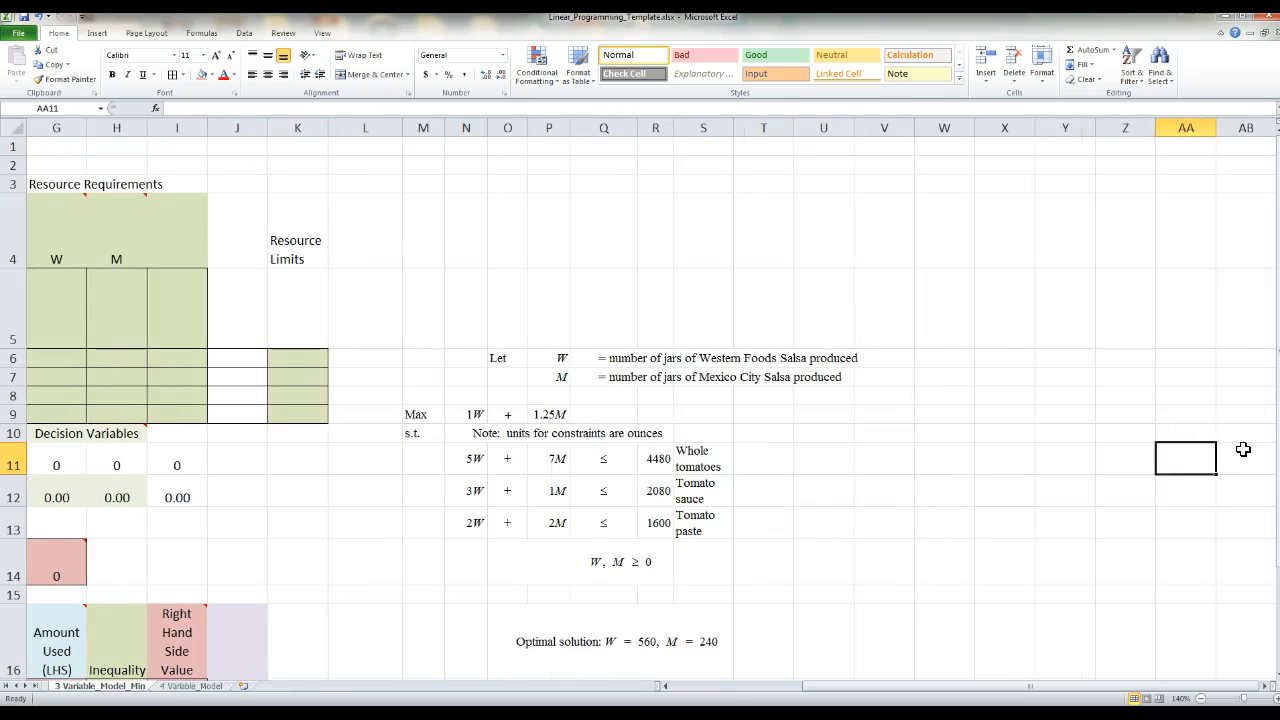
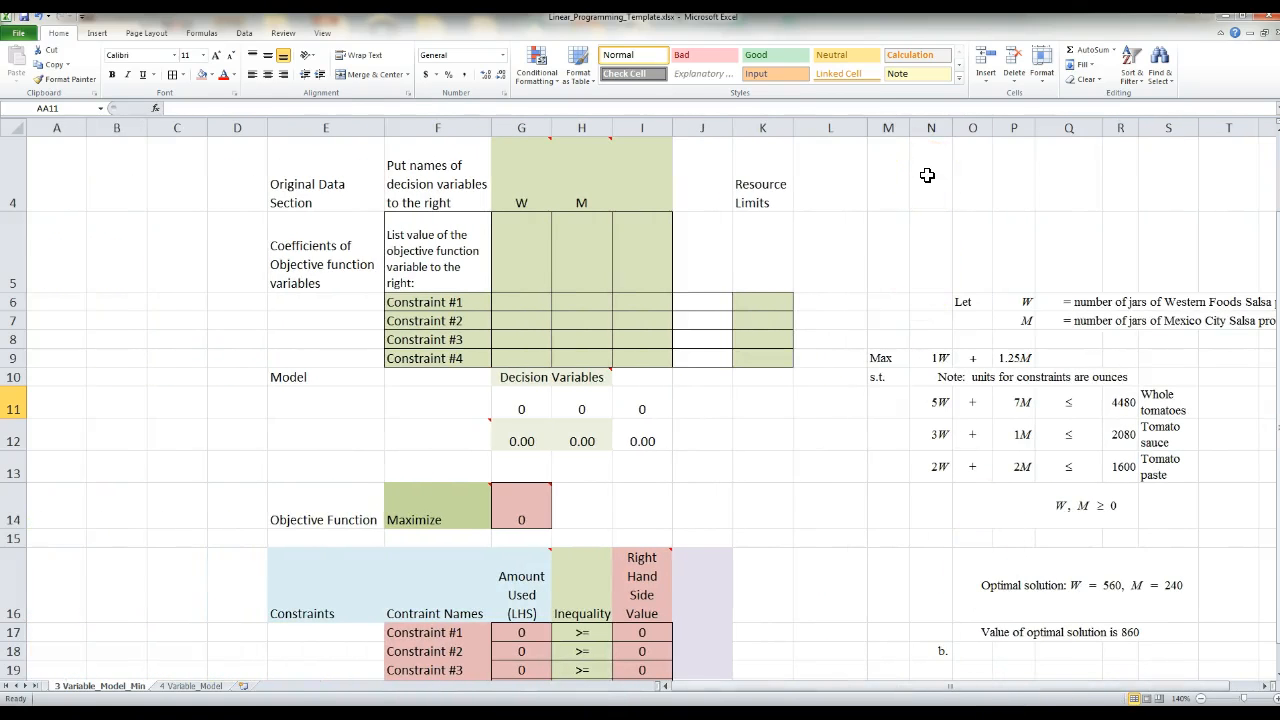
- Read the comments on variable name cells G4 and H4, and insert a blank comment in cell AA11
{"action": "scroll", "coordinate": [899, 203], "scroll_direction": "up", "scroll_amount": 1}
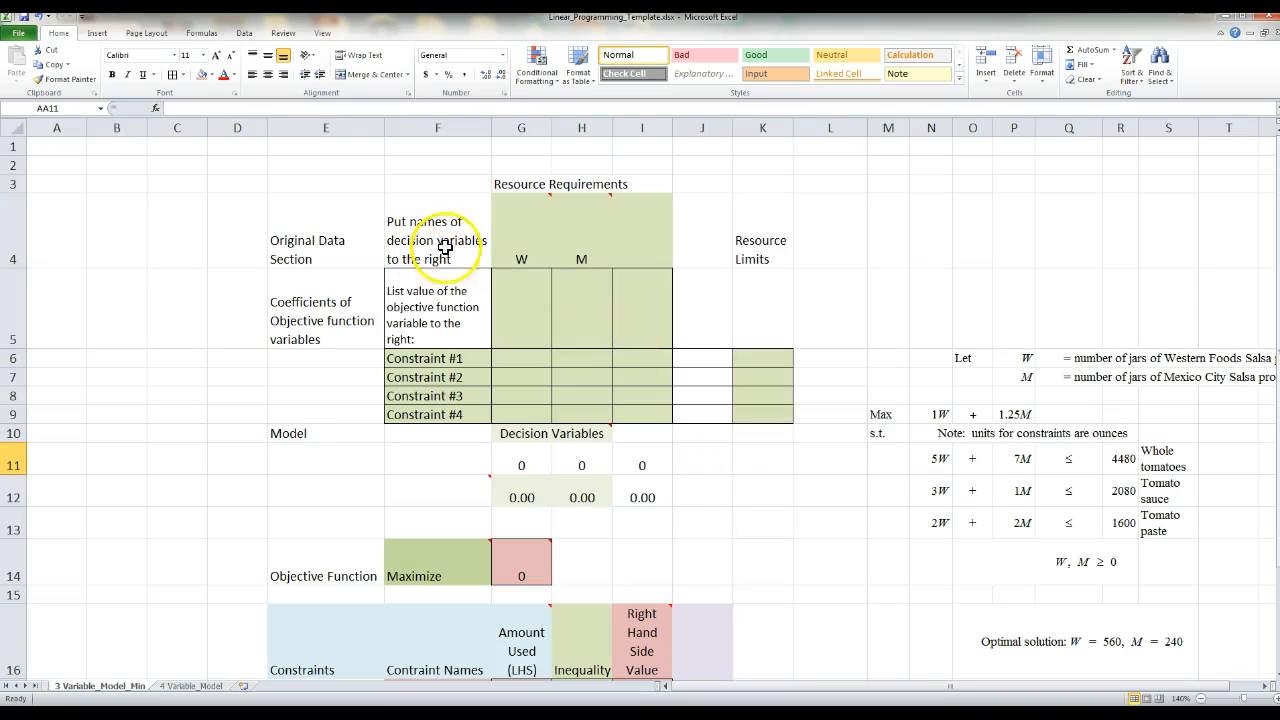
{"action": "mouse_move", "coordinate": [514, 242]}
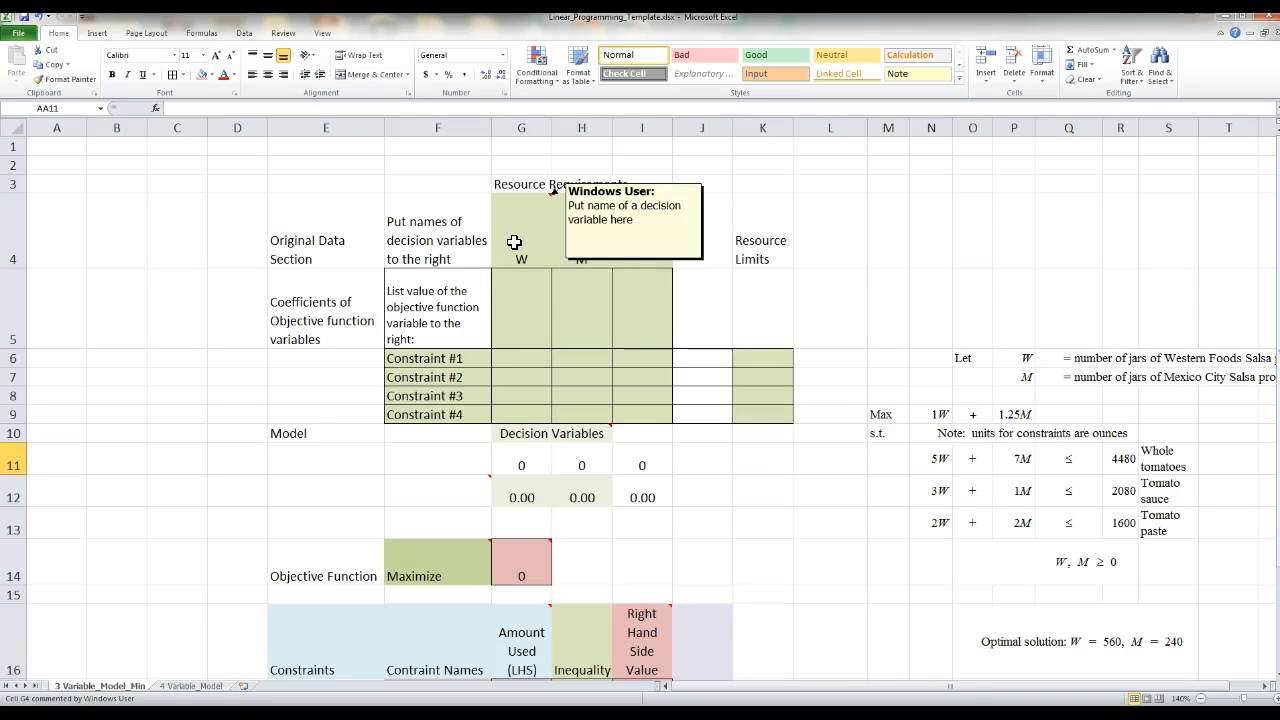
{"action": "mouse_move", "coordinate": [593, 215]}
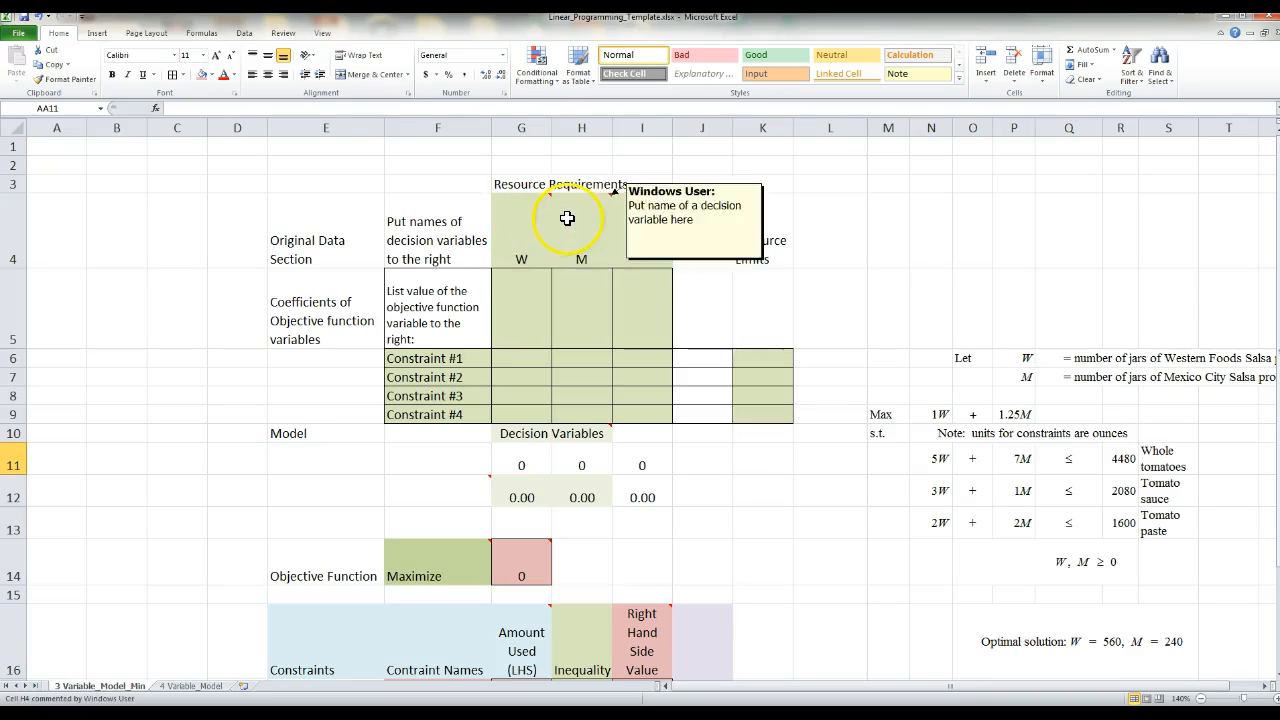
{"action": "mouse_move", "coordinate": [551, 221]}
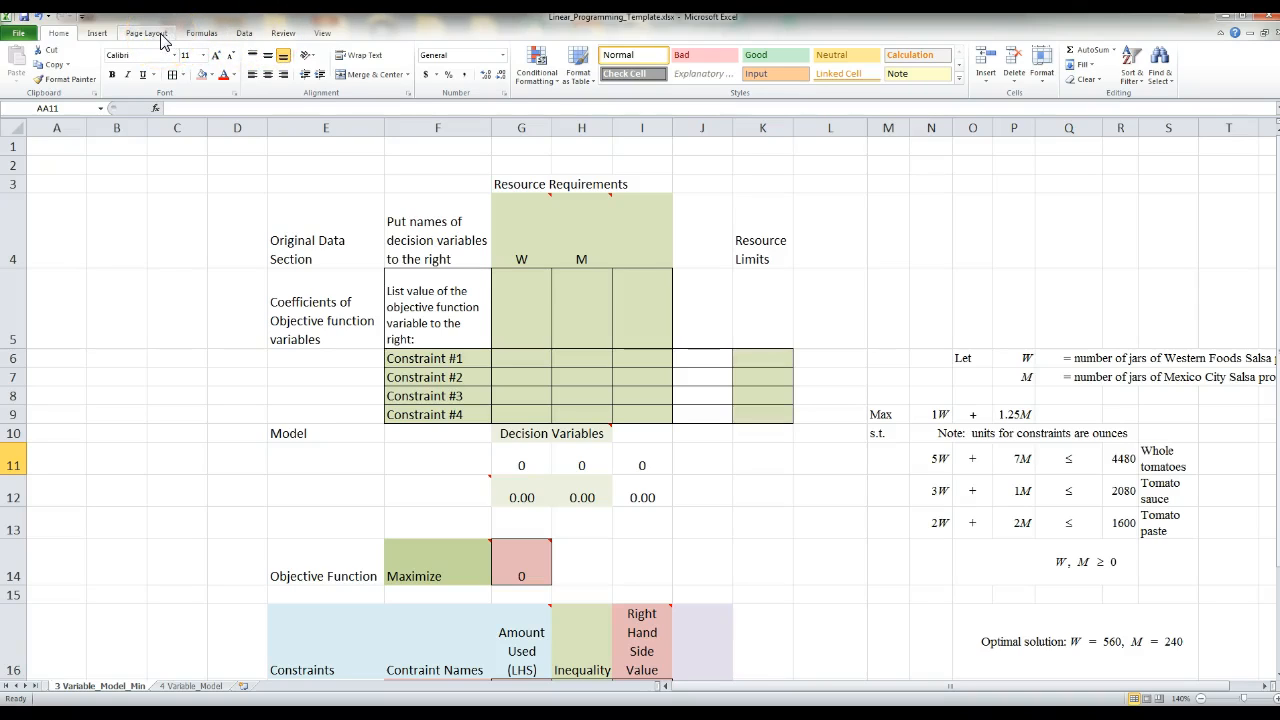
{"action": "left_click", "coordinate": [284, 38]}
{"action": "left_click", "coordinate": [284, 38]}
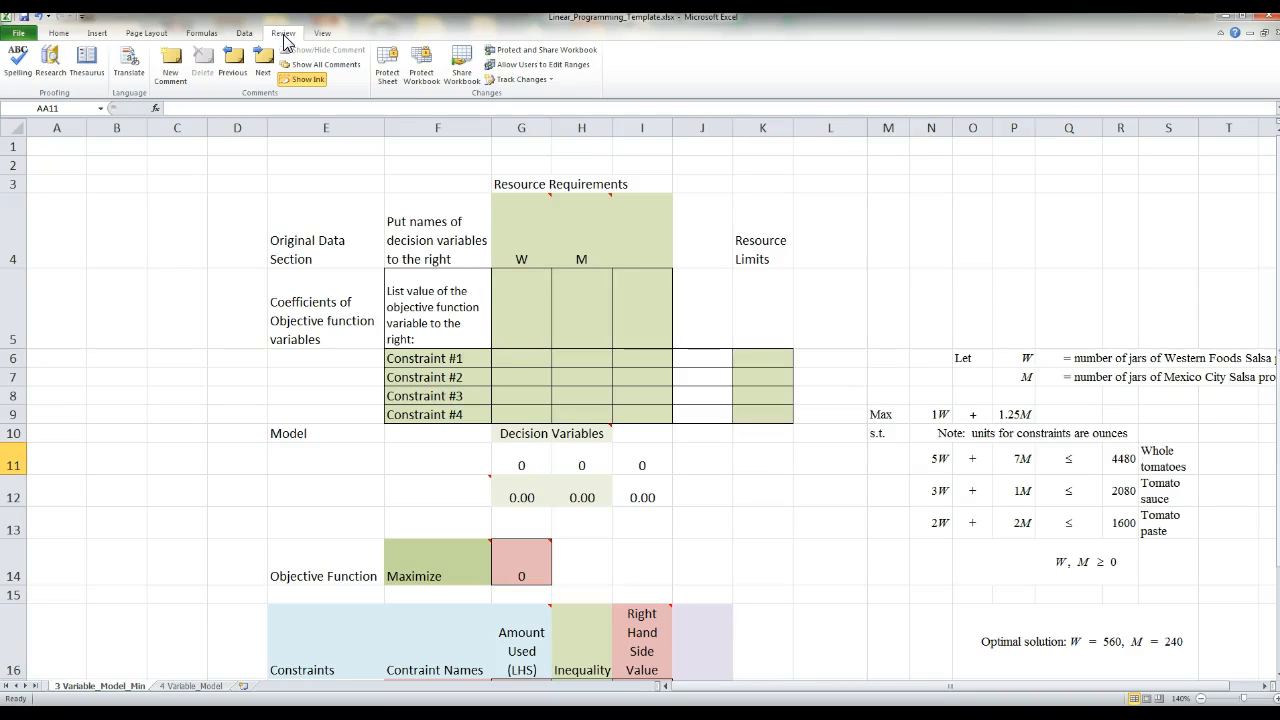
{"action": "left_click", "coordinate": [177, 74]}
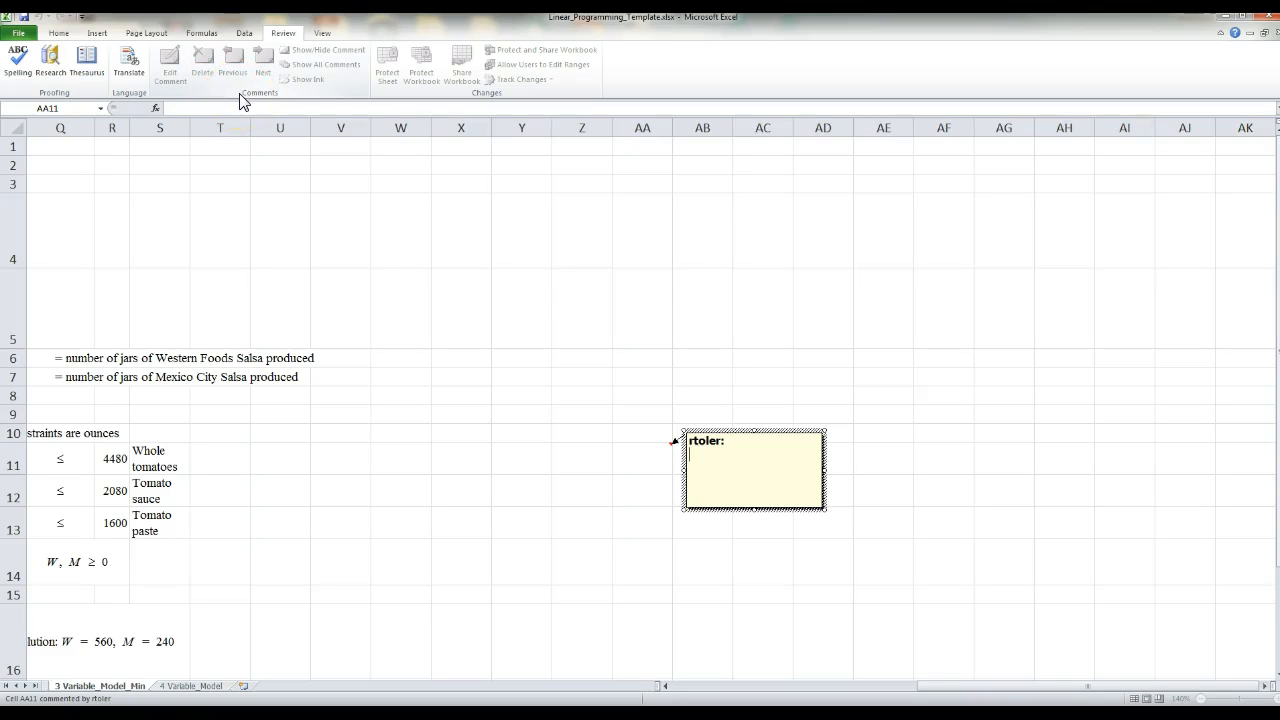
{"action": "left_click", "coordinate": [168, 200]}
{"action": "left_click", "coordinate": [50, 34]}
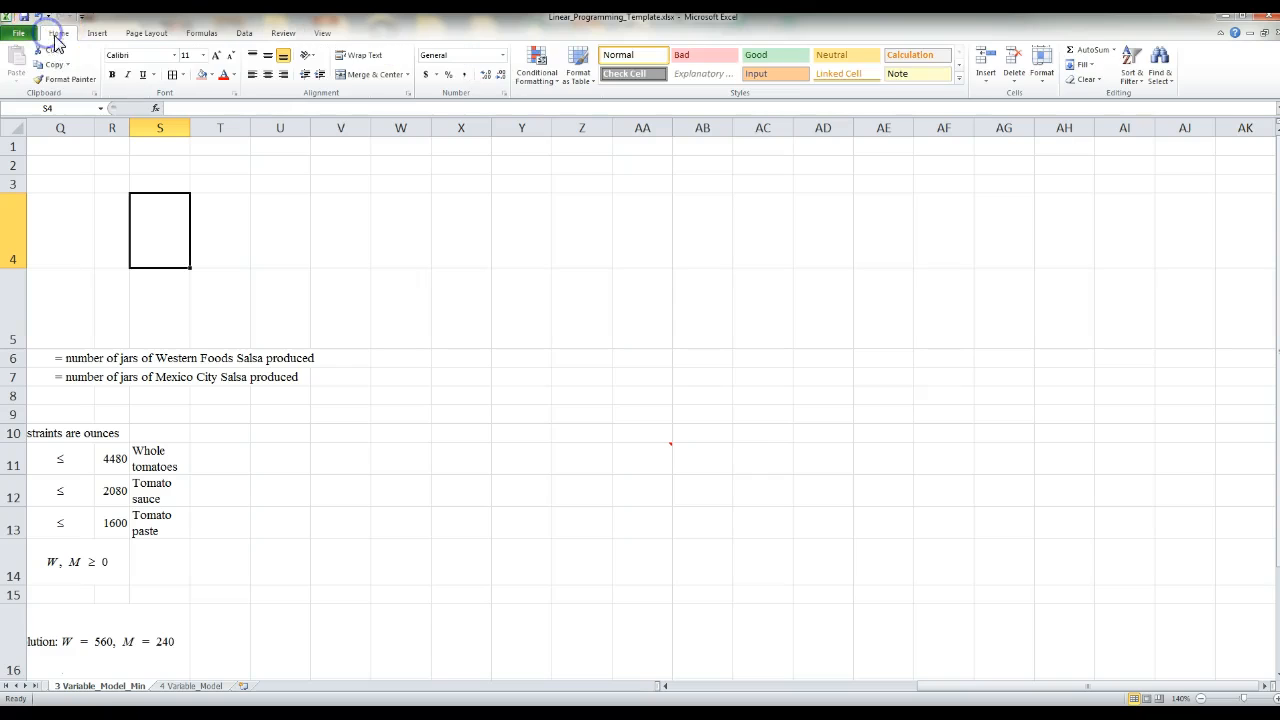
- Add cell borders to the decision variable name cells G4:I4
{"action": "left_click_drag", "start_coordinate": [955, 688], "coordinate": [716, 694]}
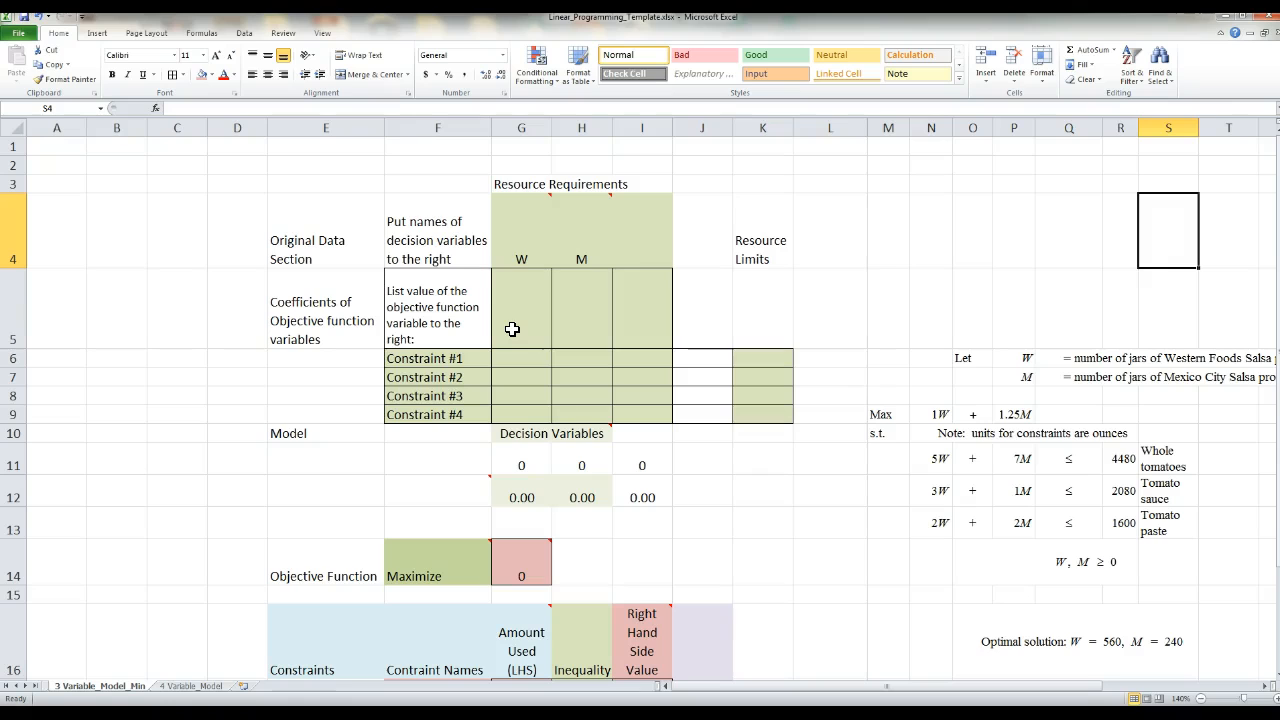
{"action": "left_click_drag", "start_coordinate": [527, 262], "coordinate": [634, 234]}
{"action": "left_click", "coordinate": [173, 76]}
{"action": "left_click", "coordinate": [772, 330]}
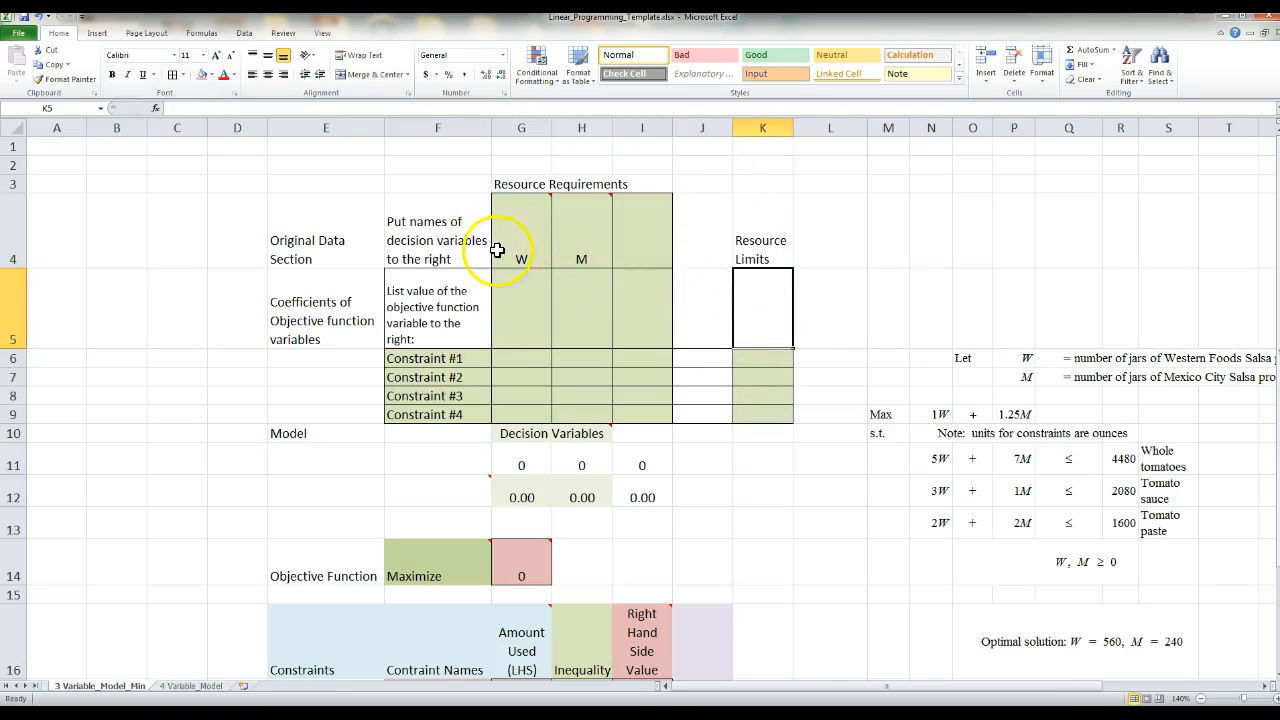
- Enter the objective function coefficients 1 for W in G5 and 1.25 for M in H5
{"action": "mouse_move", "coordinate": [558, 247]}
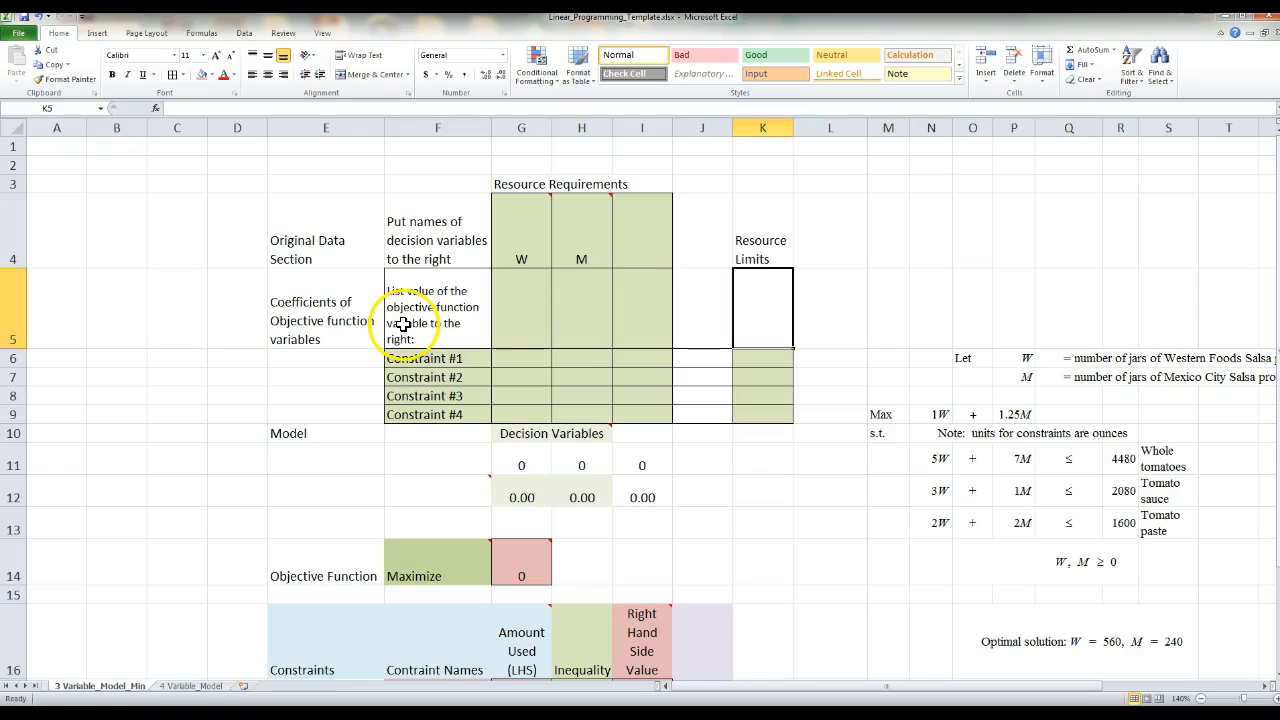
{"action": "left_click", "coordinate": [524, 321]}
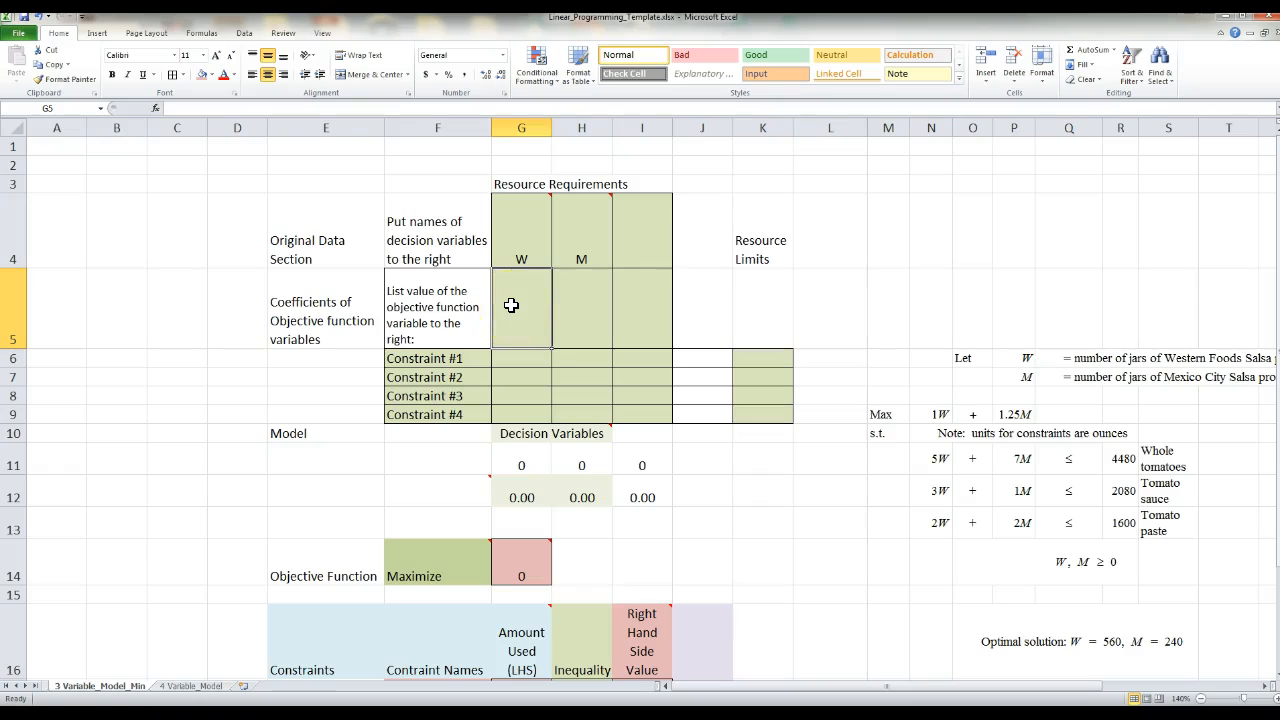
{"action": "type", "text": "1"}
{"action": "key", "text": "Tab"}
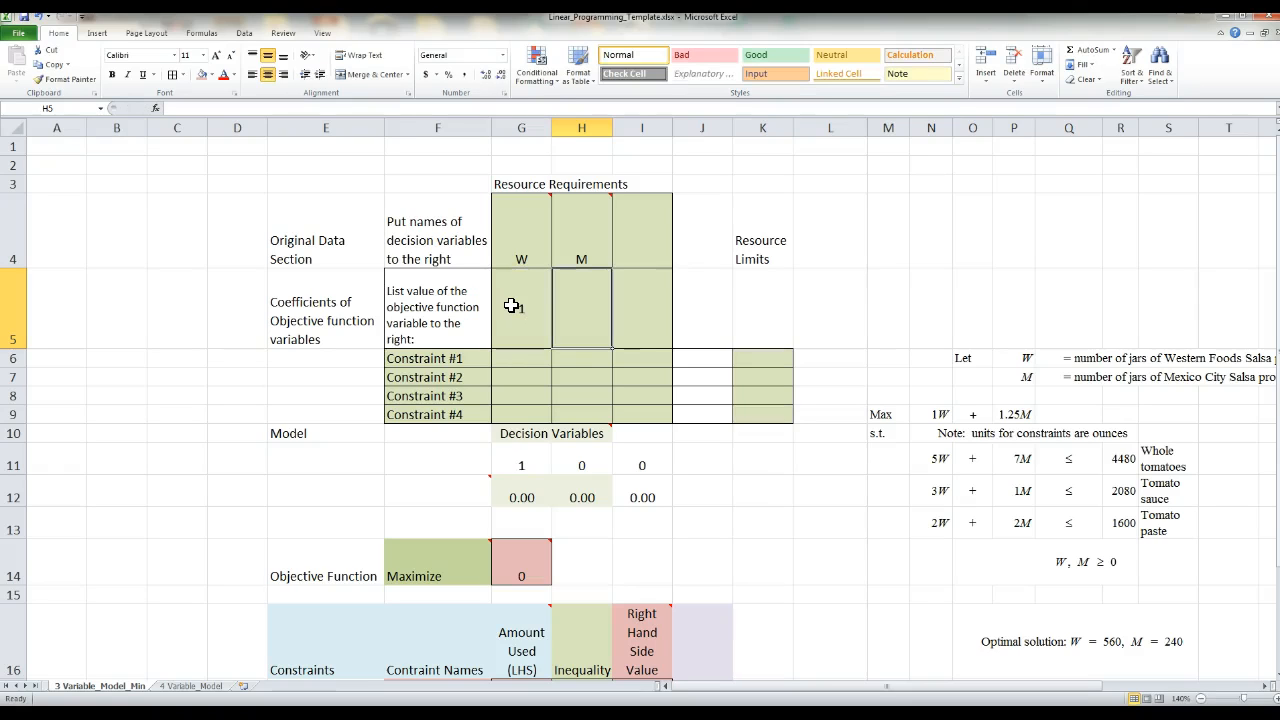
{"action": "type", "text": "1.25"}
{"action": "key", "text": "Return"}
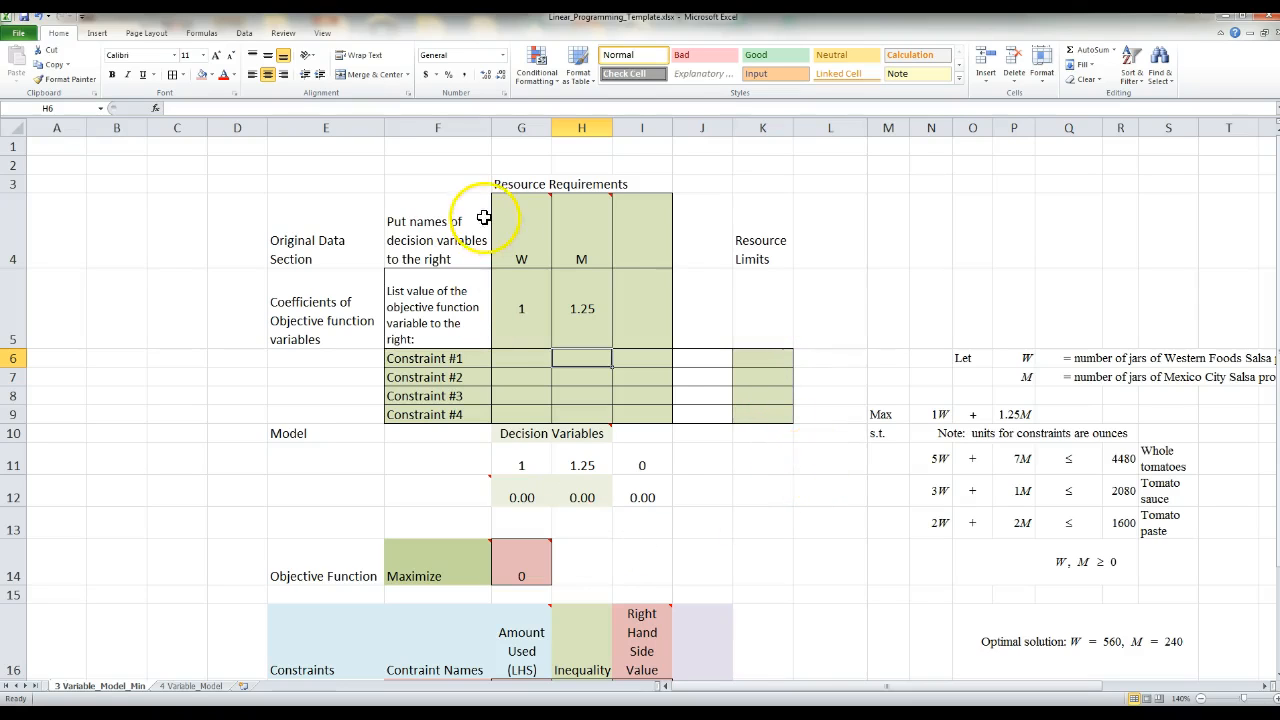
- Enter the W coefficients 5, 3 and 2 for constraints 1 to 3 in G6:G8 and compare them with the terms in N11:N13
{"action": "left_click", "coordinate": [510, 365]}
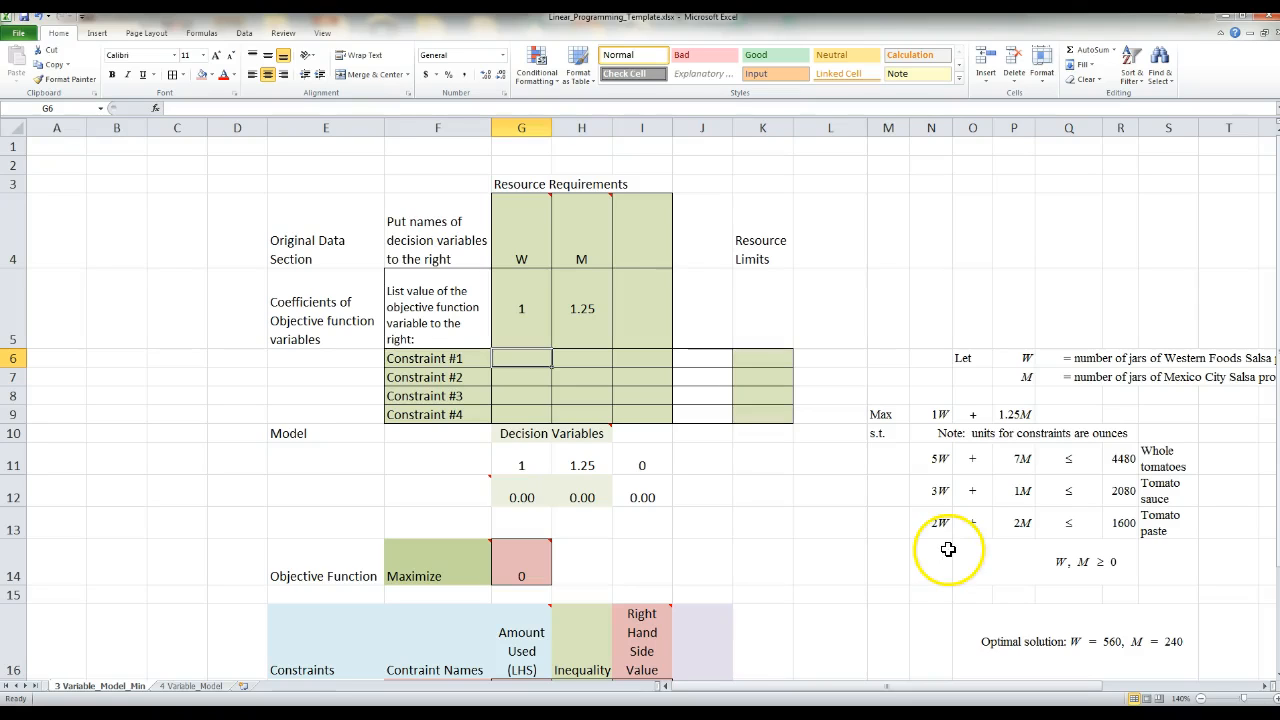
{"action": "type", "text": "5"}
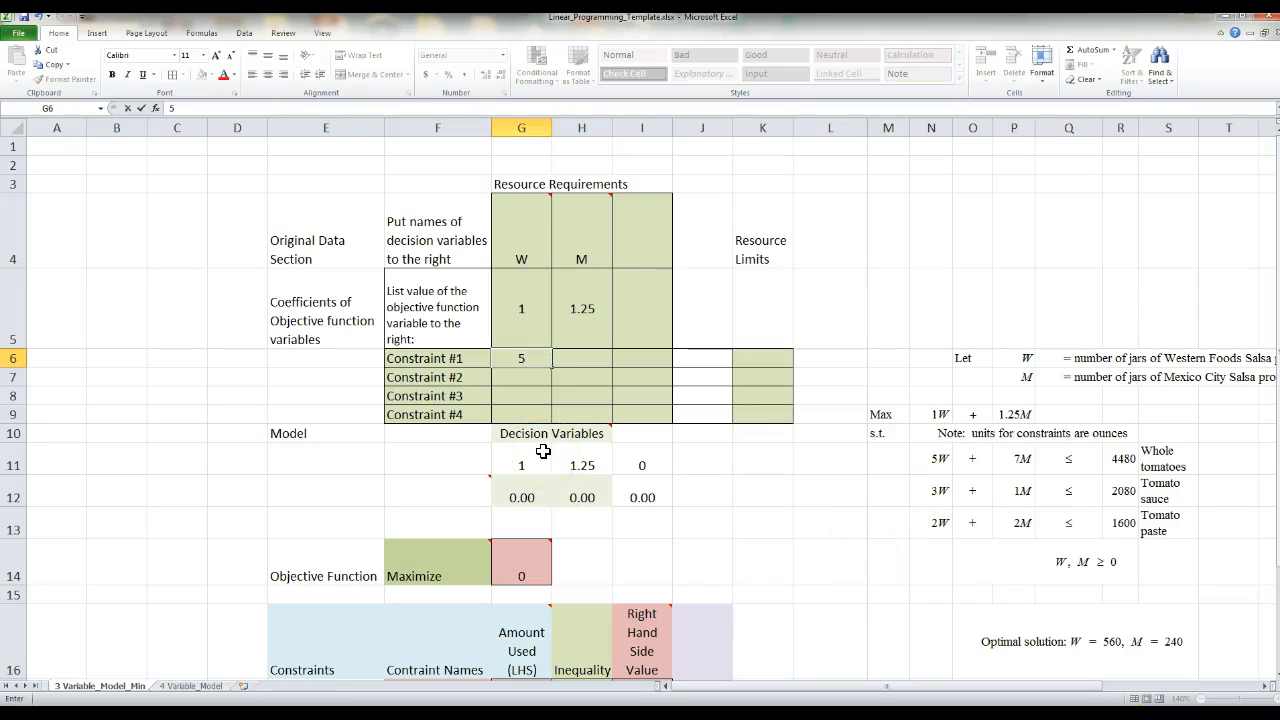
{"action": "key", "text": "Return"}
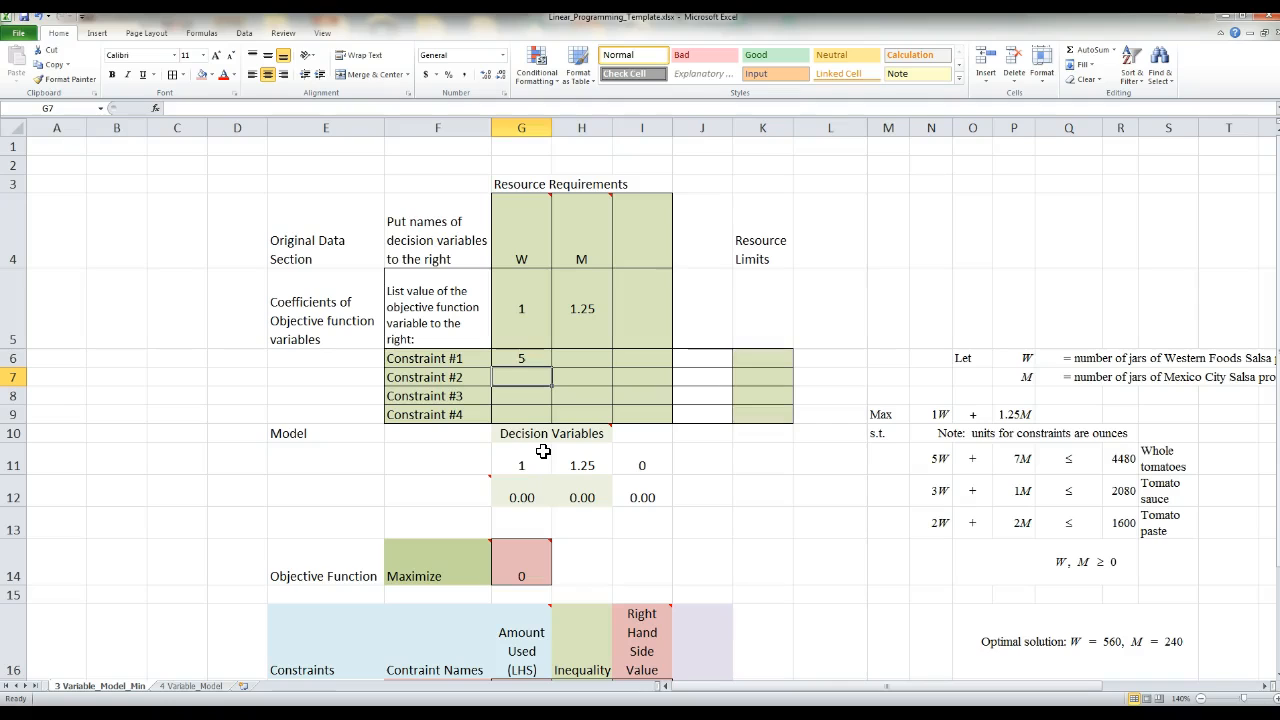
{"action": "type", "text": "3"}
{"action": "key", "text": "Return"}
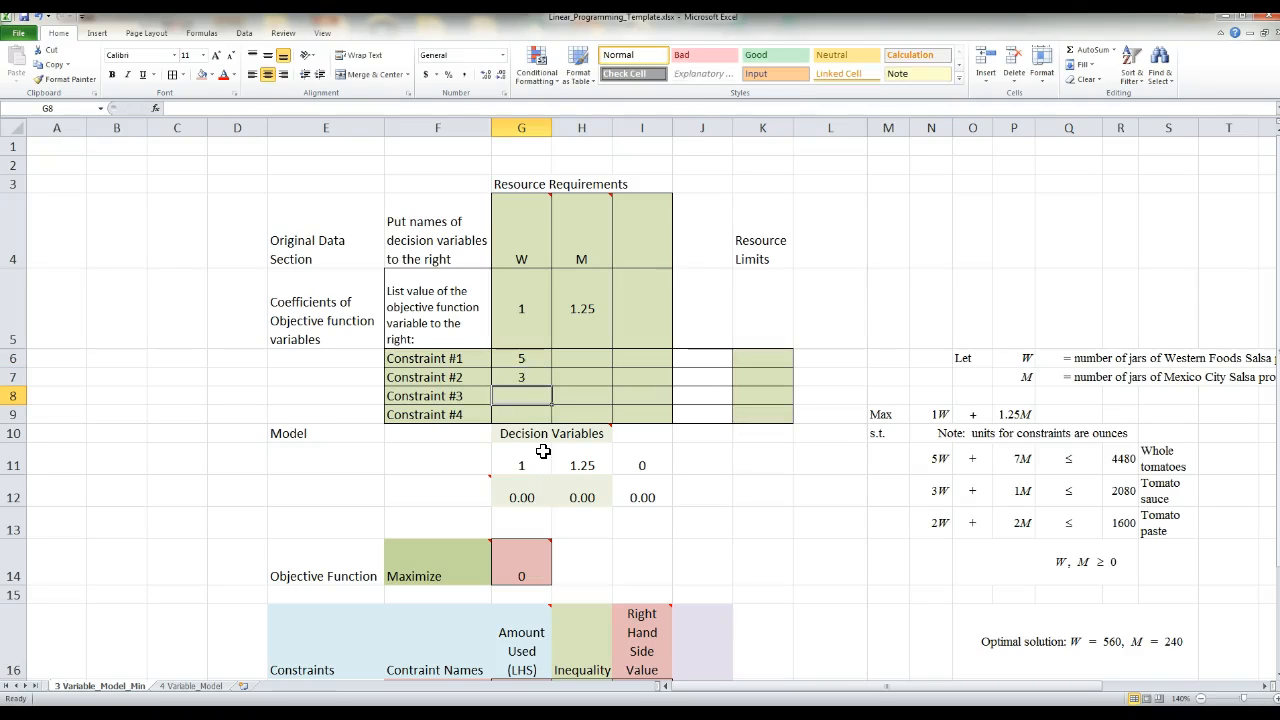
{"action": "type", "text": "2"}
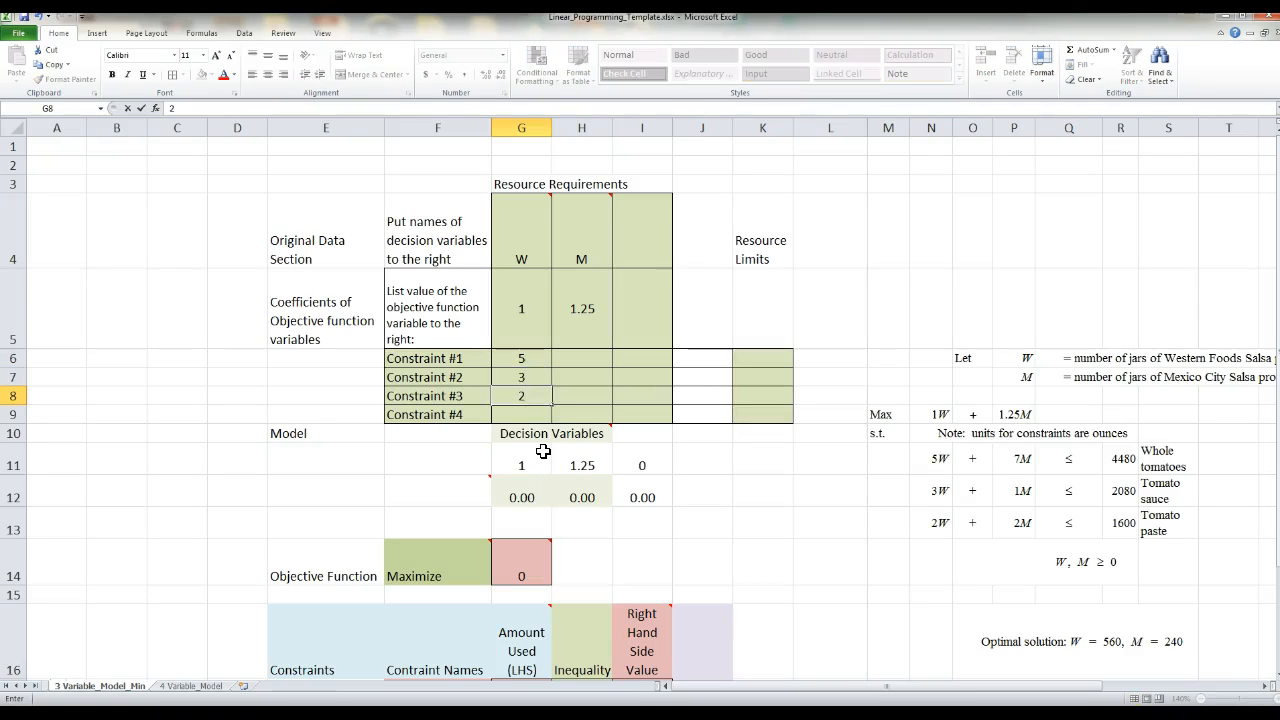
{"action": "left_click", "coordinate": [783, 530]}
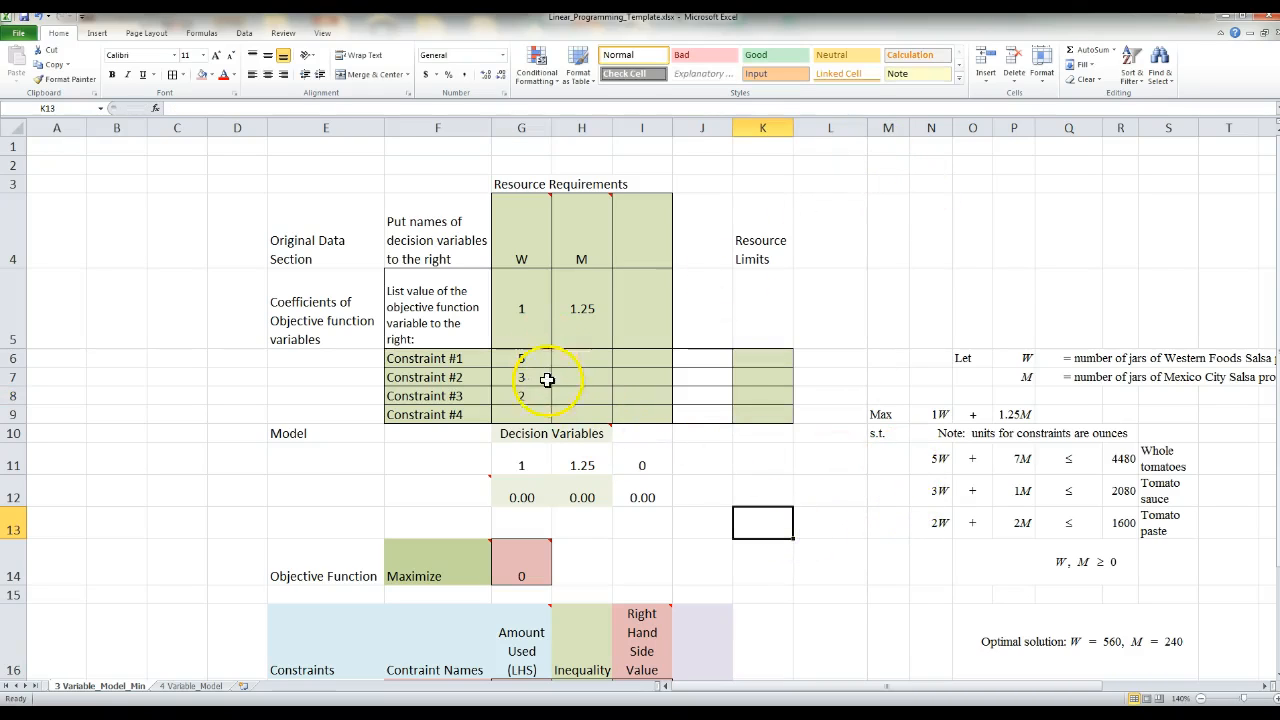
{"action": "left_click", "coordinate": [926, 462]}
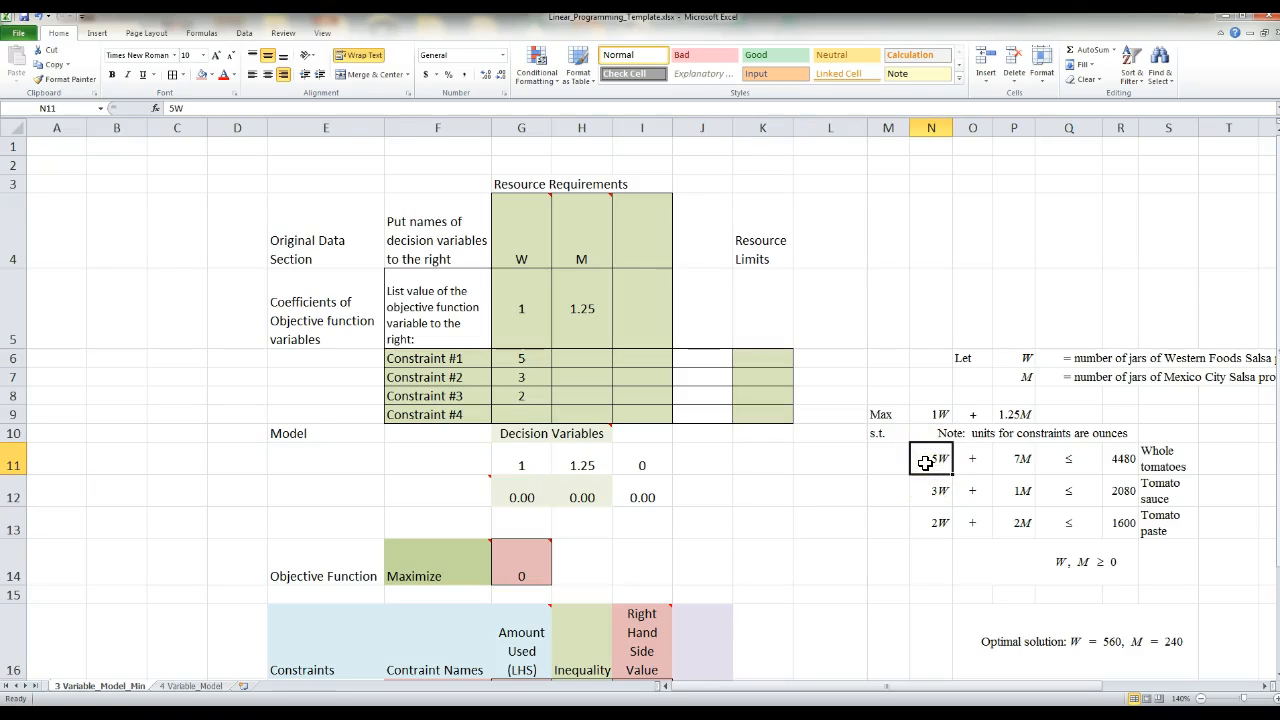
{"action": "left_click", "coordinate": [926, 462]}
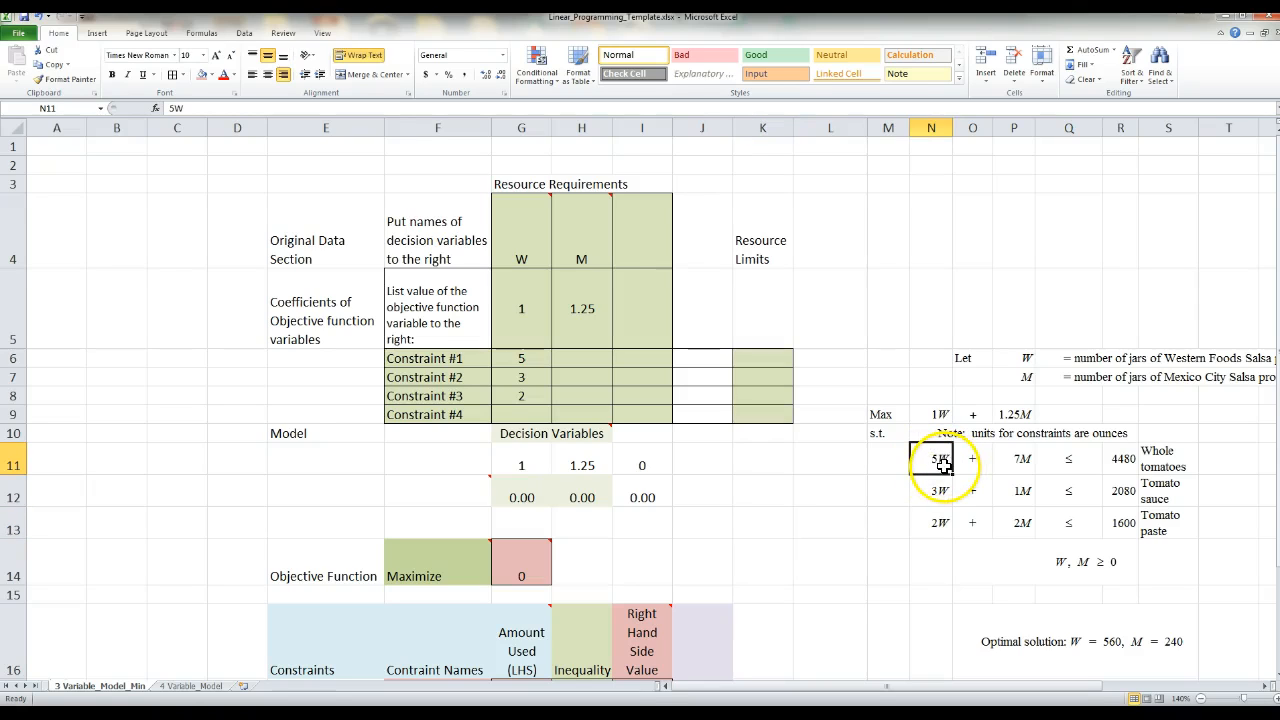
{"action": "left_click", "coordinate": [929, 491]}
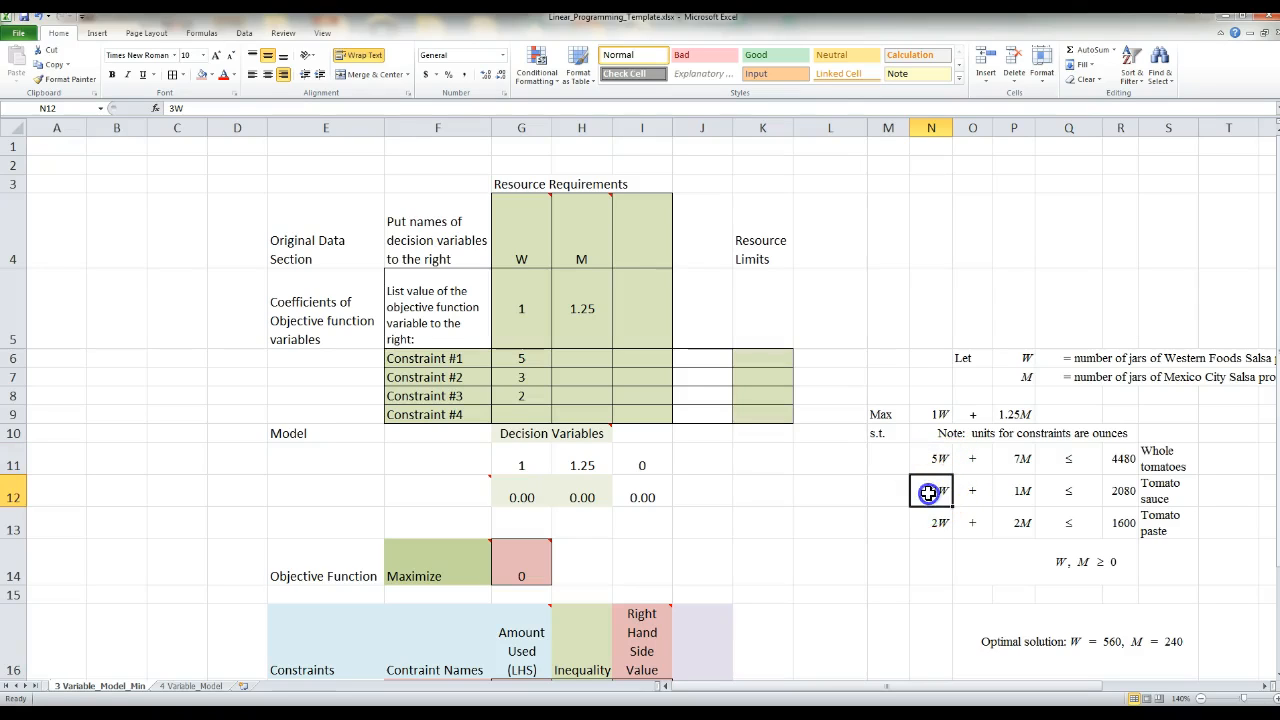
{"action": "left_click", "coordinate": [928, 528]}
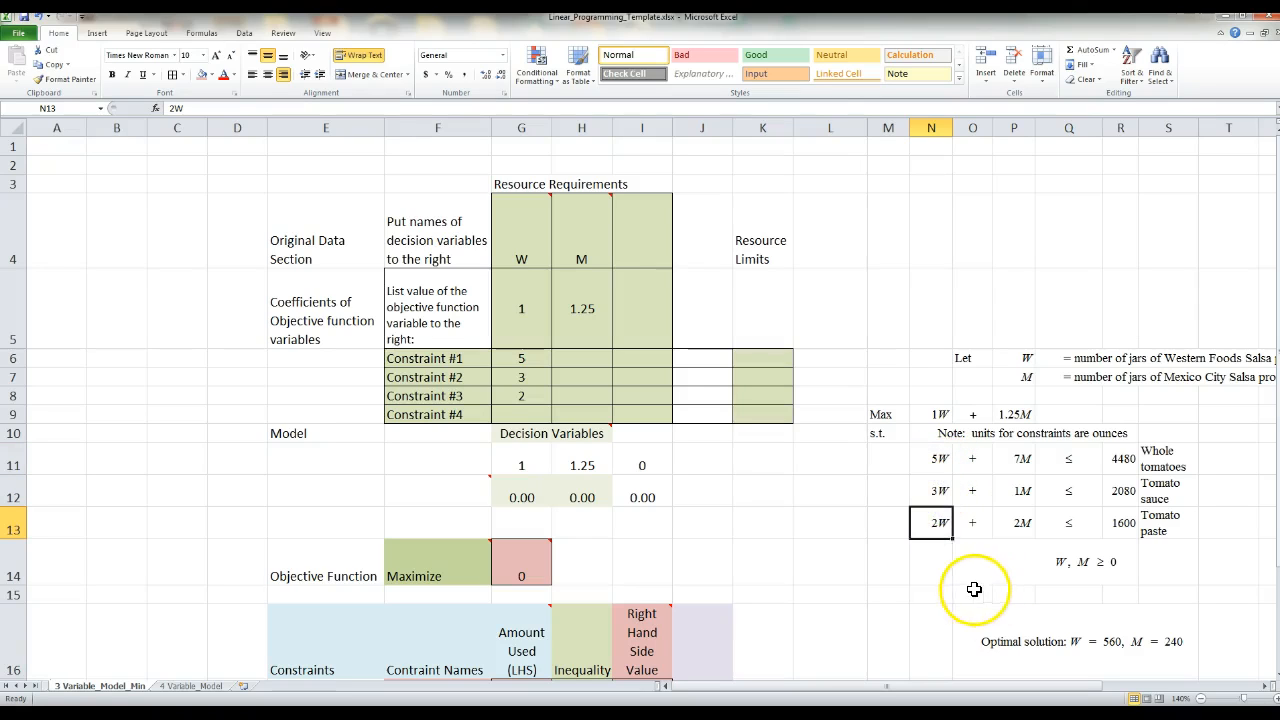
{"action": "left_click", "coordinate": [940, 524]}
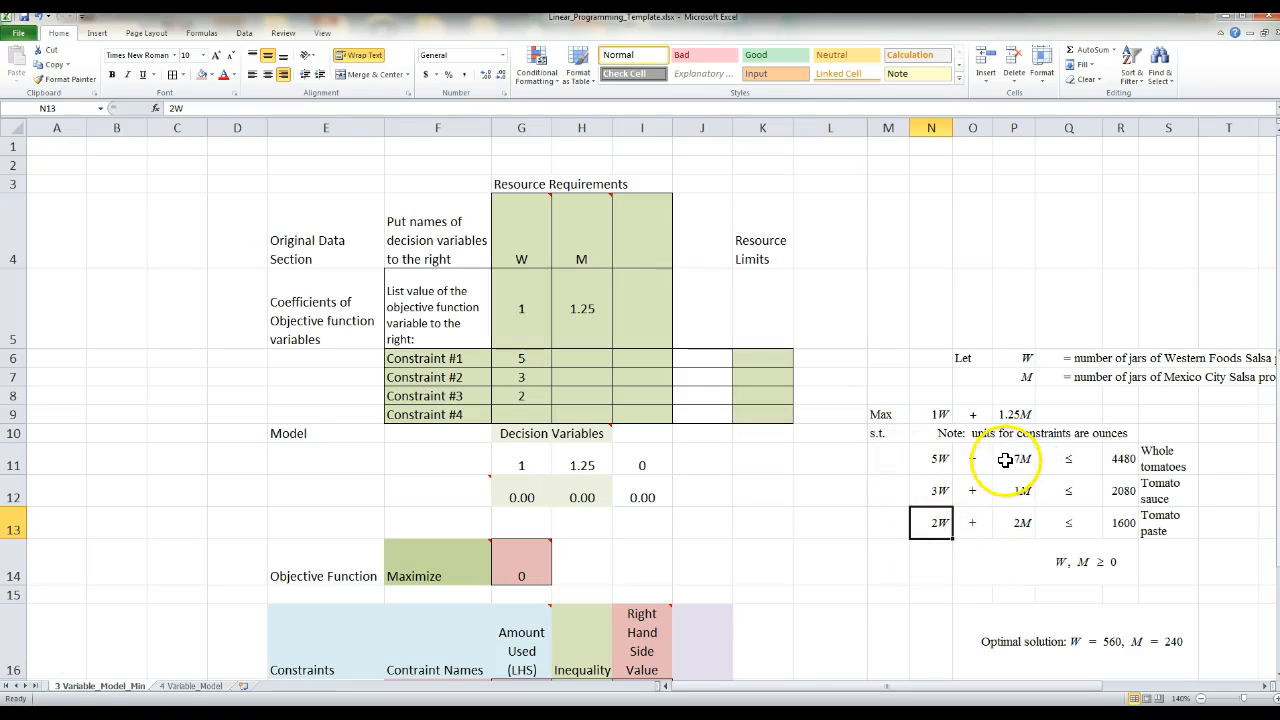
- Enter the M coefficients 7, 1 and 2 for constraints 1 to 3 in H6:H8
{"action": "left_click", "coordinate": [584, 358]}
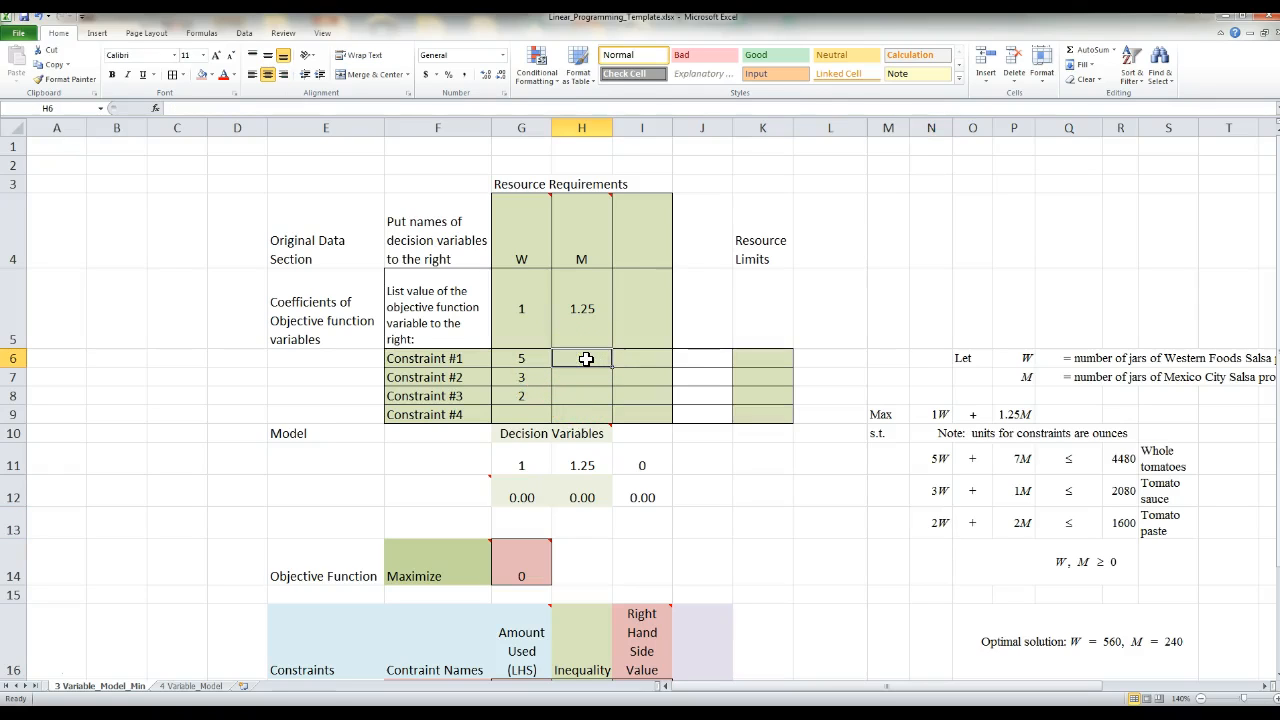
{"action": "type", "text": "7"}
{"action": "left_click", "coordinate": [584, 373]}
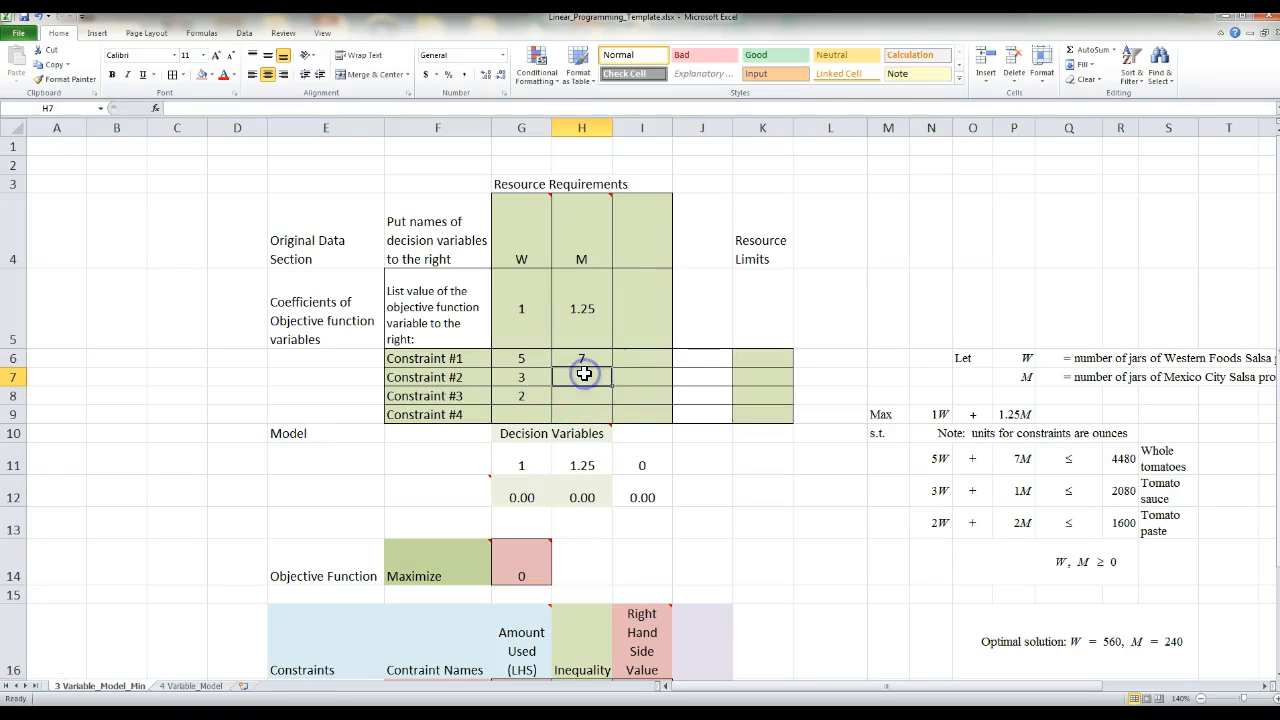
{"action": "type", "text": "1"}
{"action": "left_click", "coordinate": [571, 395]}
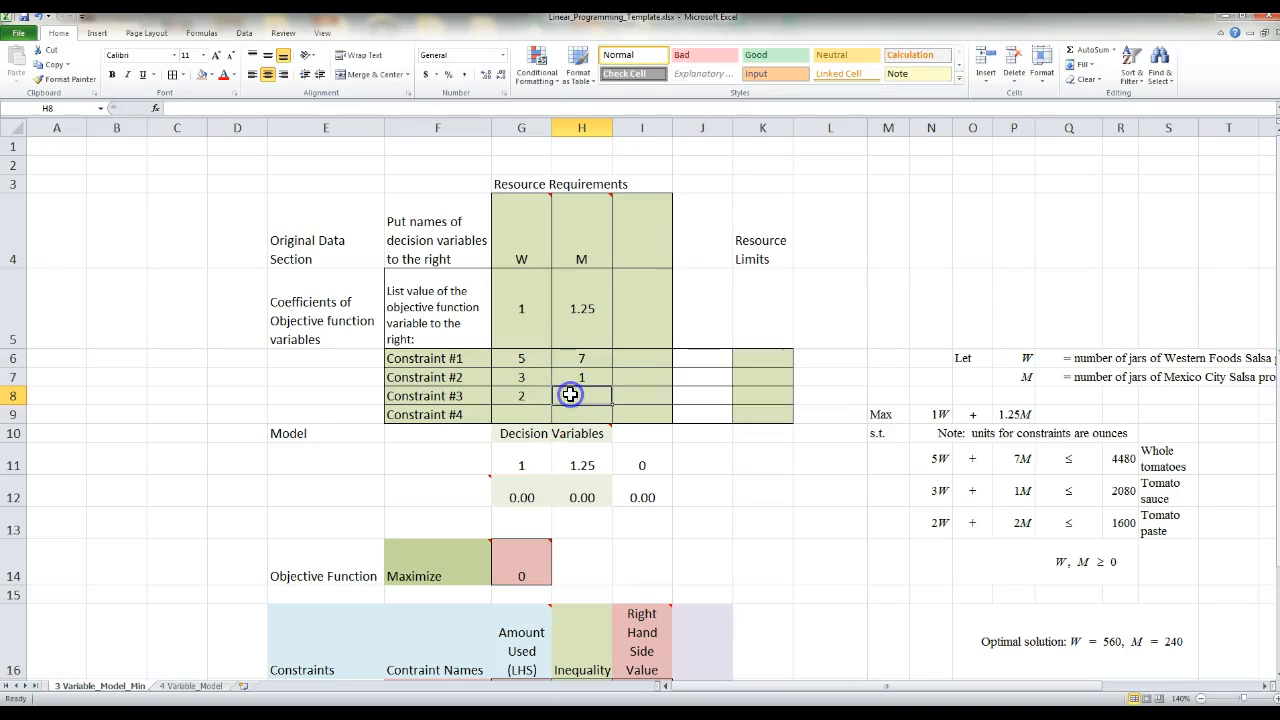
{"action": "type", "text": "1"}
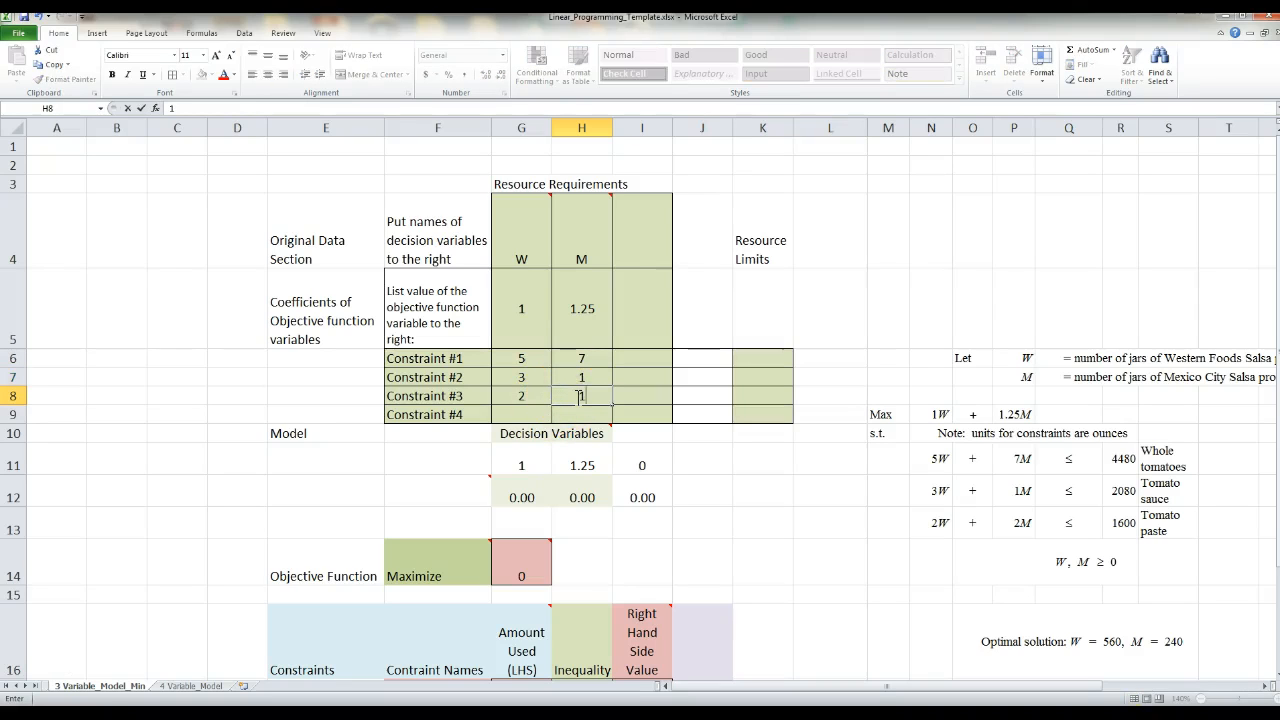
{"action": "type", "text": ".2"}
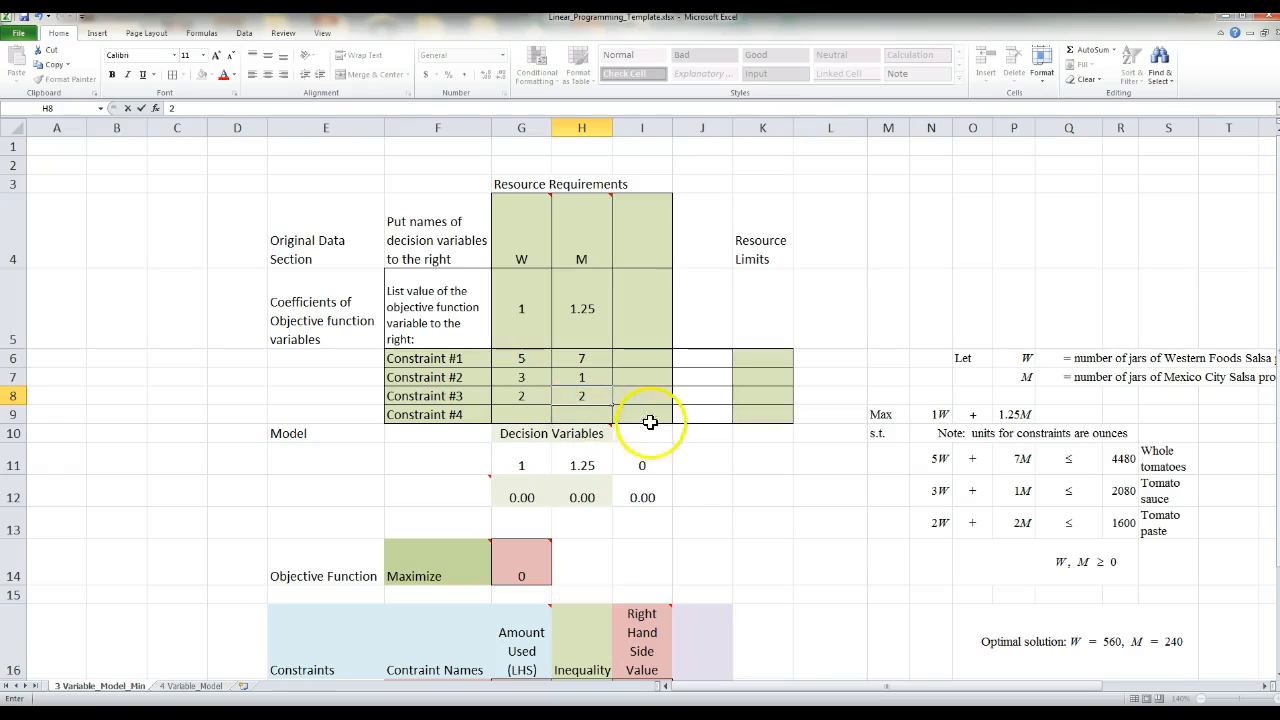
{"action": "left_click", "coordinate": [676, 460]}
- Fill the unused third variable's coefficients for constraints 1 to 3 in I6:I8 with 0
{"action": "left_click", "coordinate": [750, 357]}
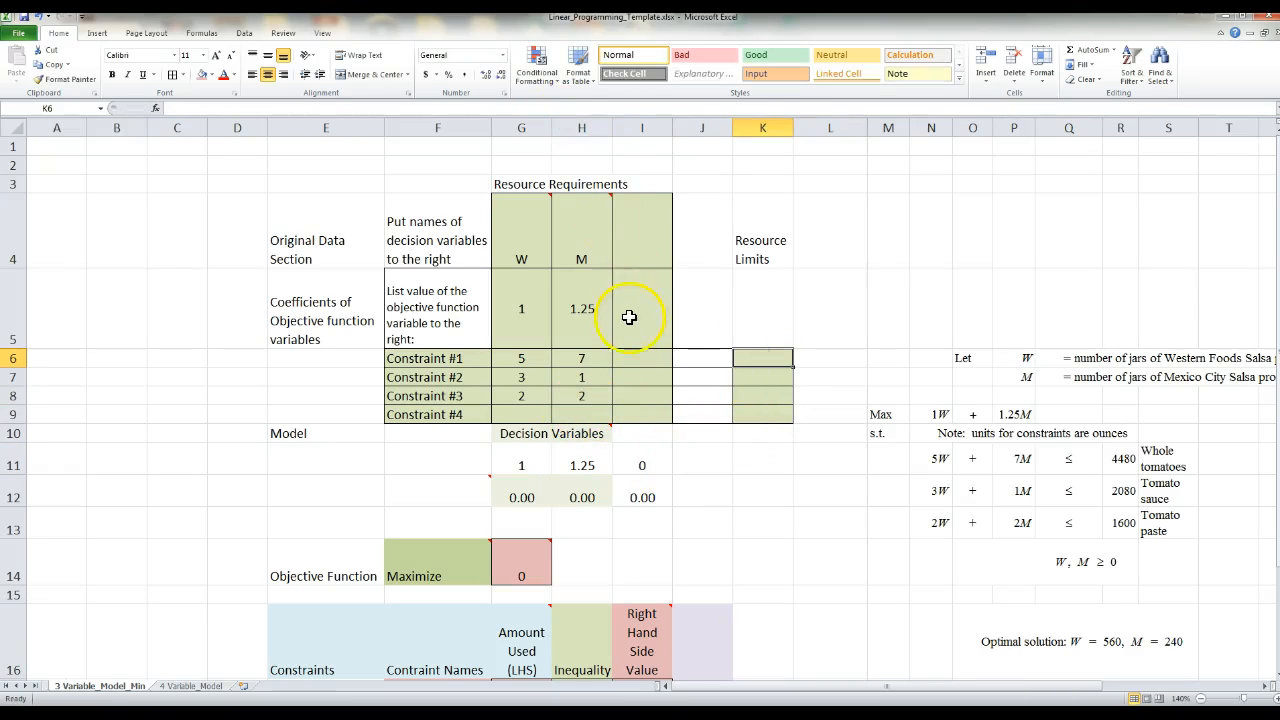
{"action": "left_click", "coordinate": [655, 361]}
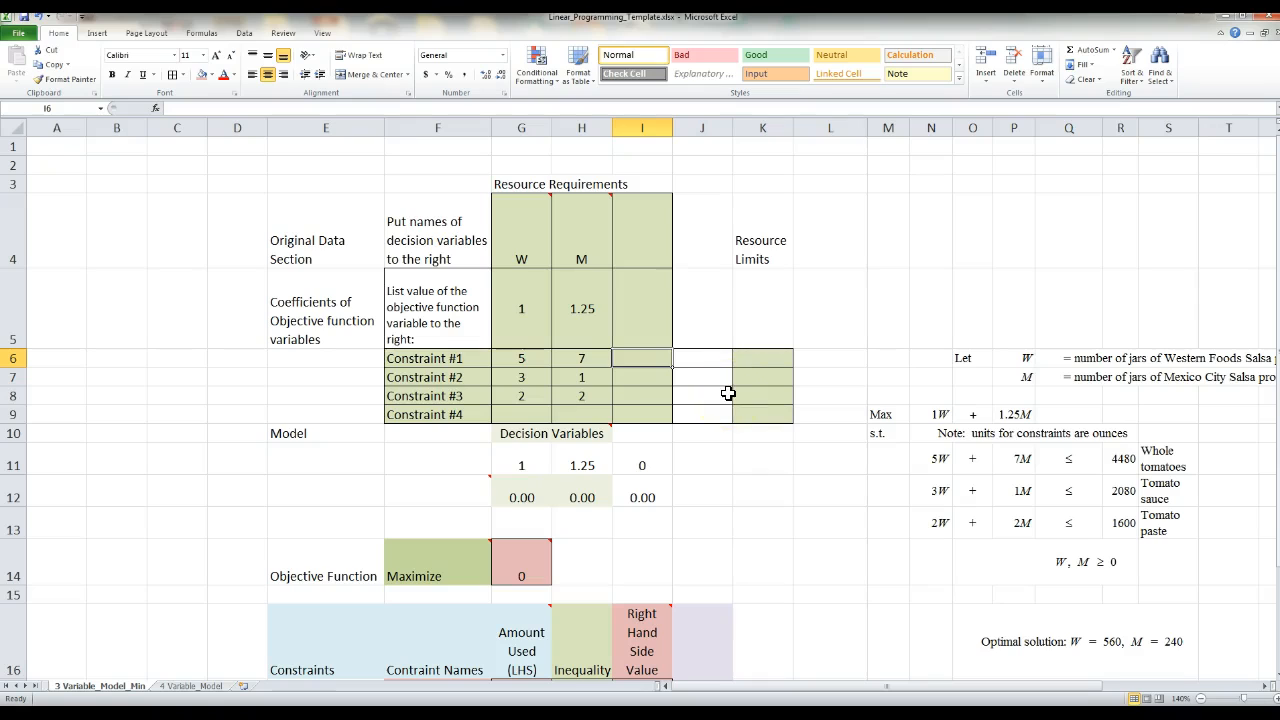
{"action": "type", "text": "0"}
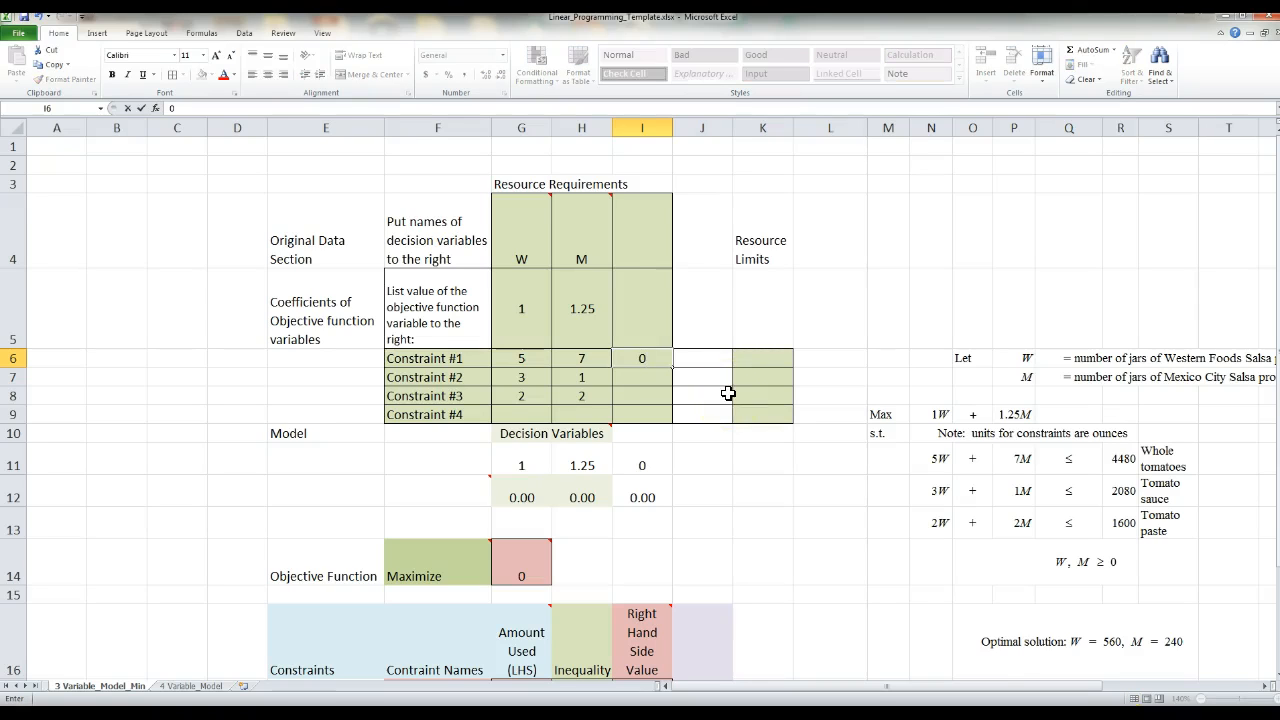
{"action": "key", "text": "Return"}
{"action": "type", "text": "0"}
{"action": "key", "text": "Return"}
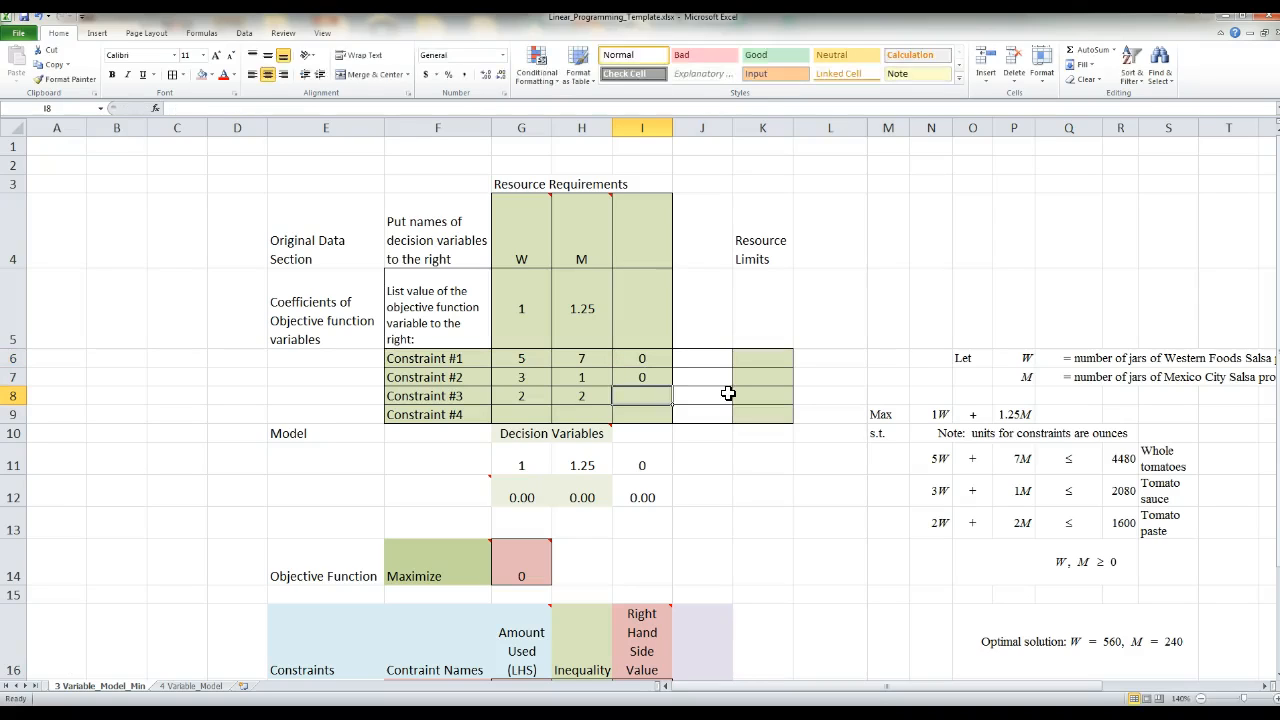
{"action": "type", "text": "0"}
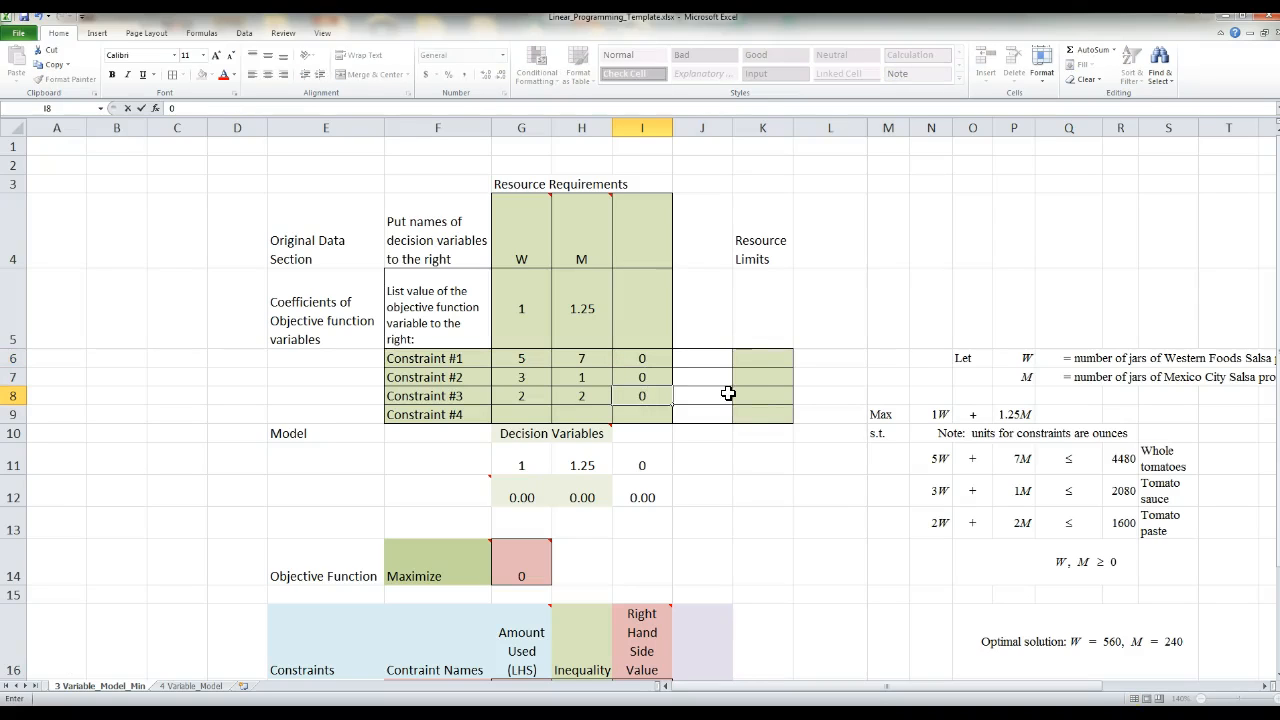
{"action": "left_click", "coordinate": [766, 358]}
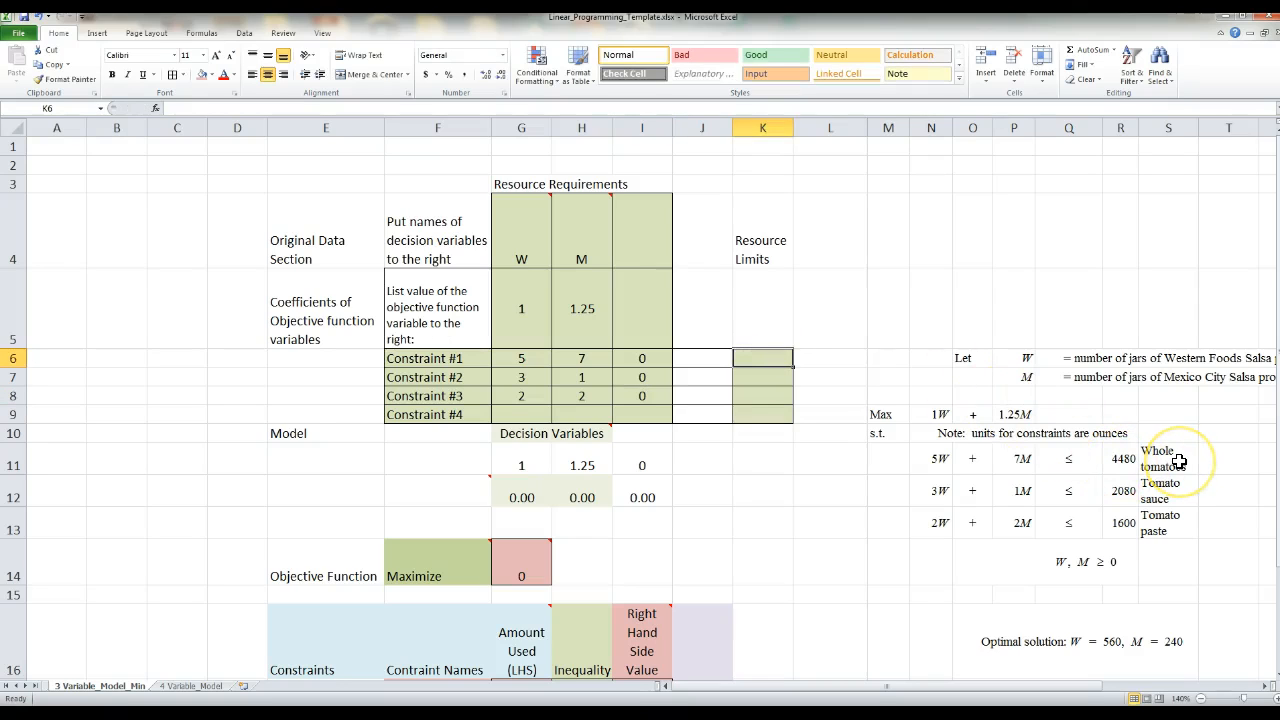
- Enter the resource limits 4480, 2080 and 1600 for constraints 1 to 3 in K6:K8
{"action": "left_click", "coordinate": [1186, 494]}
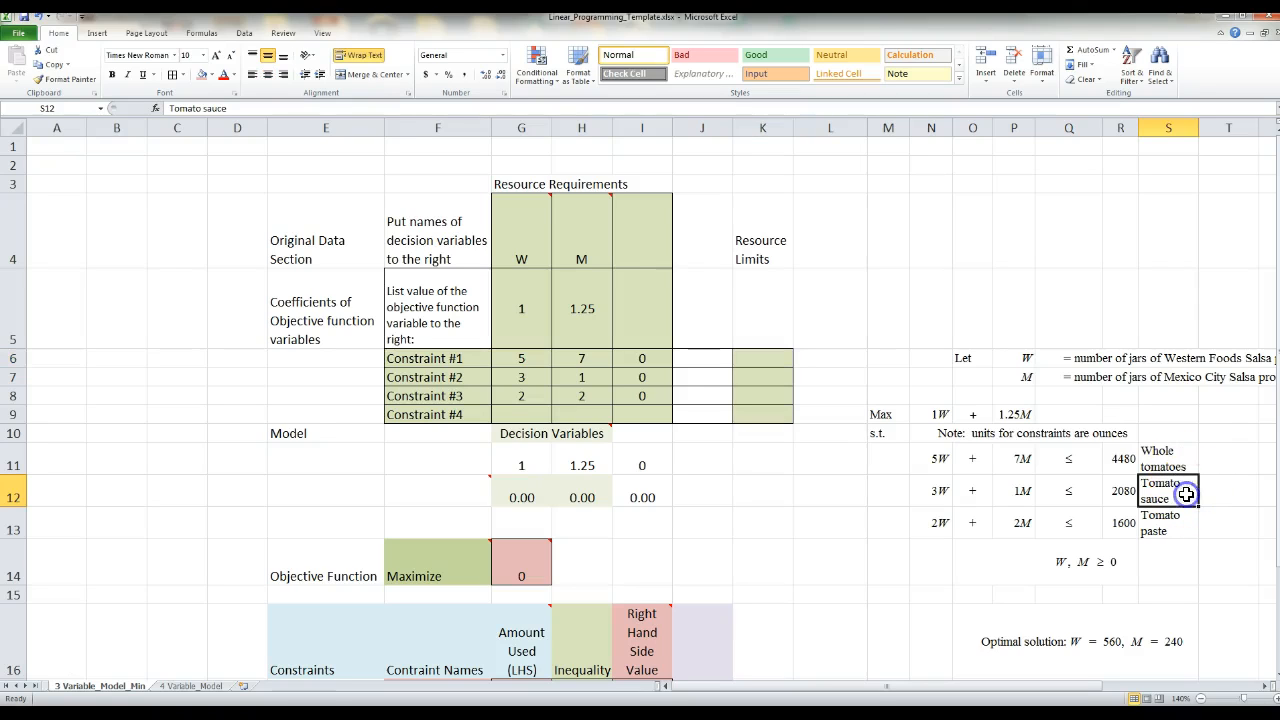
{"action": "left_click", "coordinate": [1180, 520]}
{"action": "left_click", "coordinate": [775, 363]}
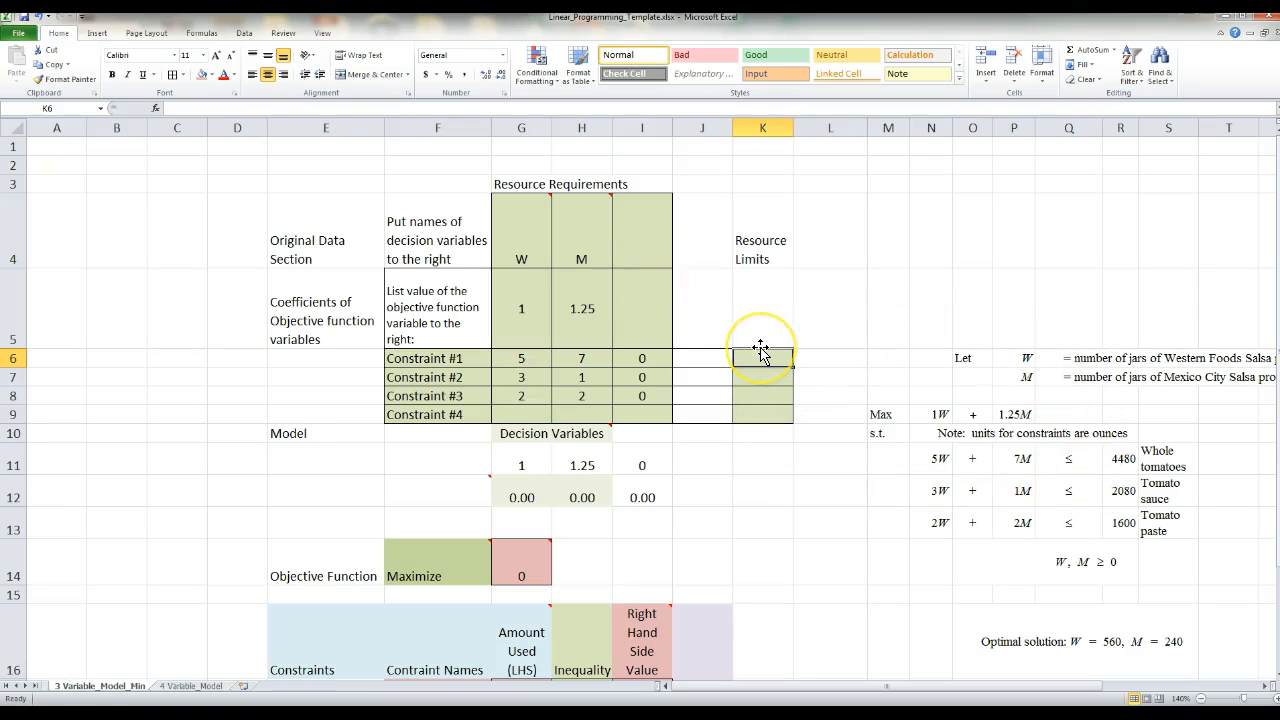
{"action": "type", "text": "44"}
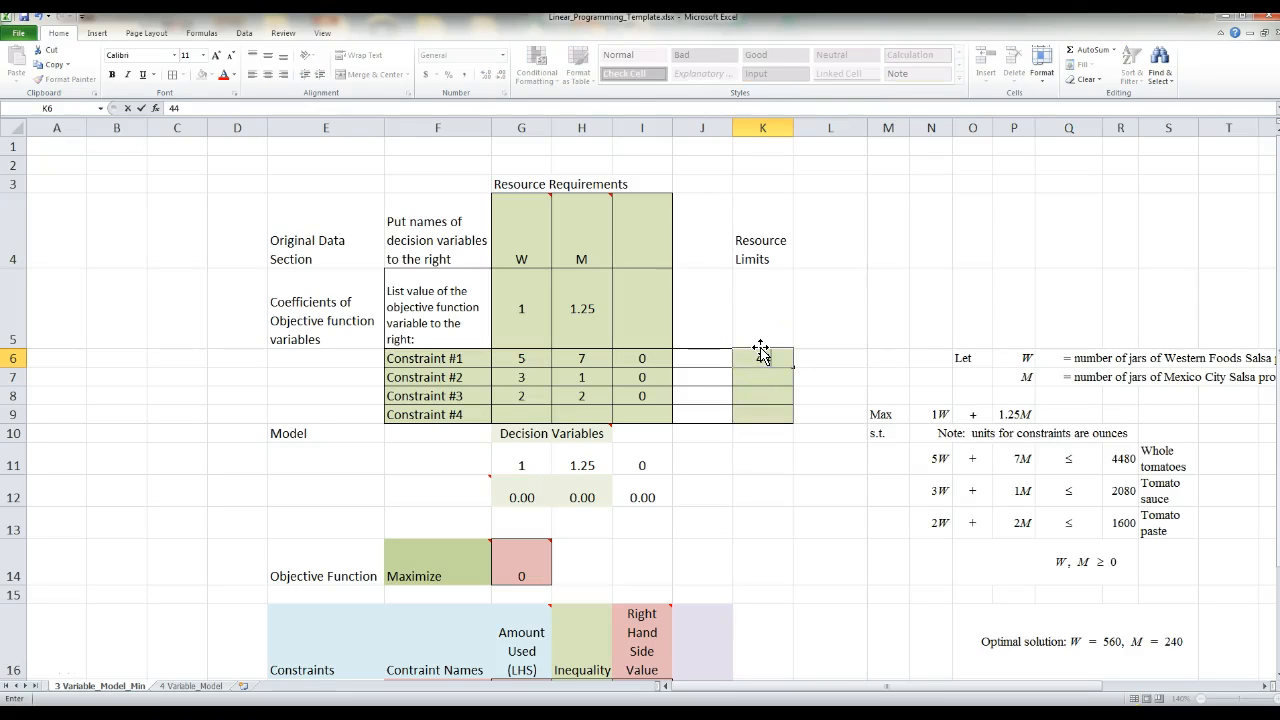
{"action": "type", "text": "80"}
{"action": "key", "text": "Return"}
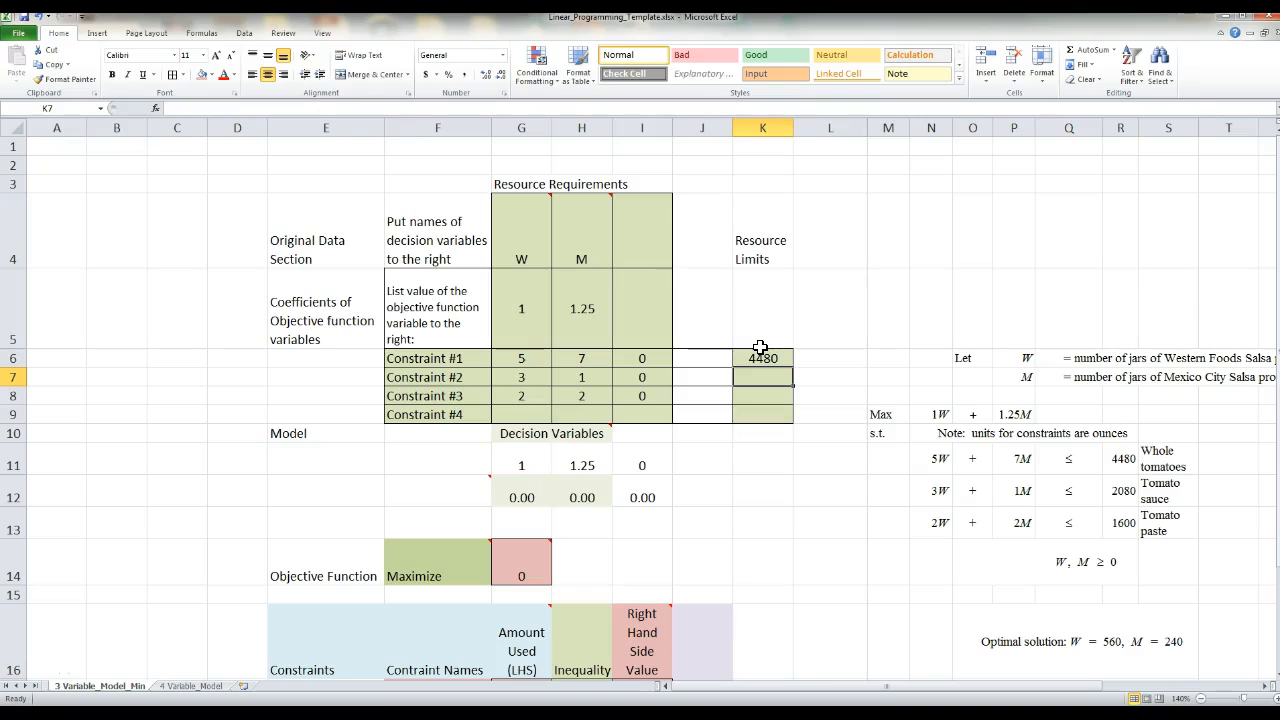
{"action": "type", "text": "2080"}
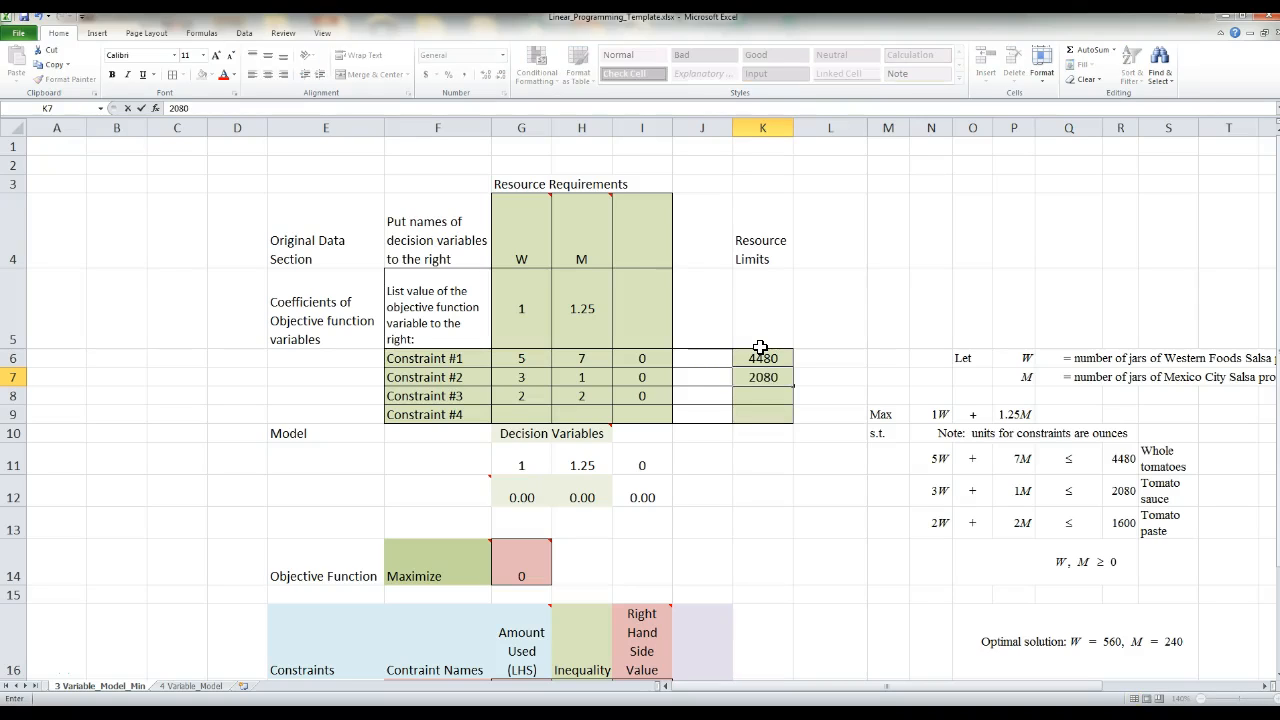
{"action": "key", "text": "Return"}
{"action": "type", "text": "1600"}
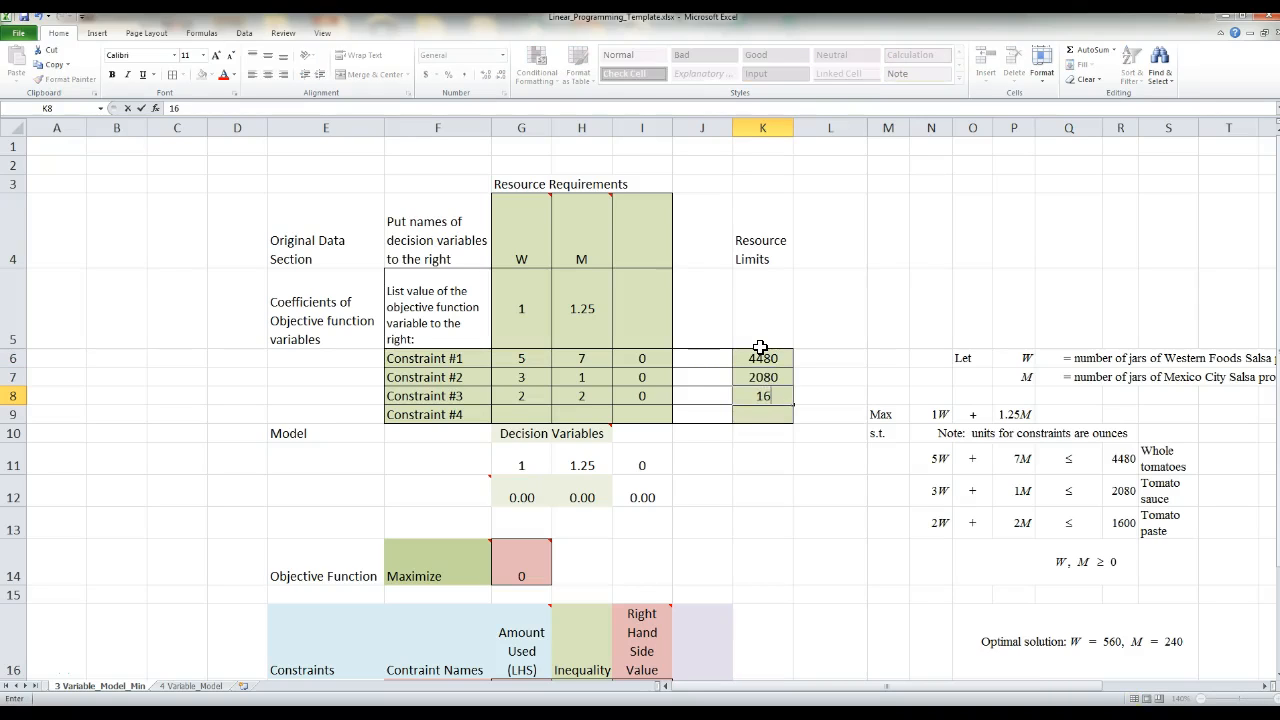
{"action": "left_click", "coordinate": [773, 555]}
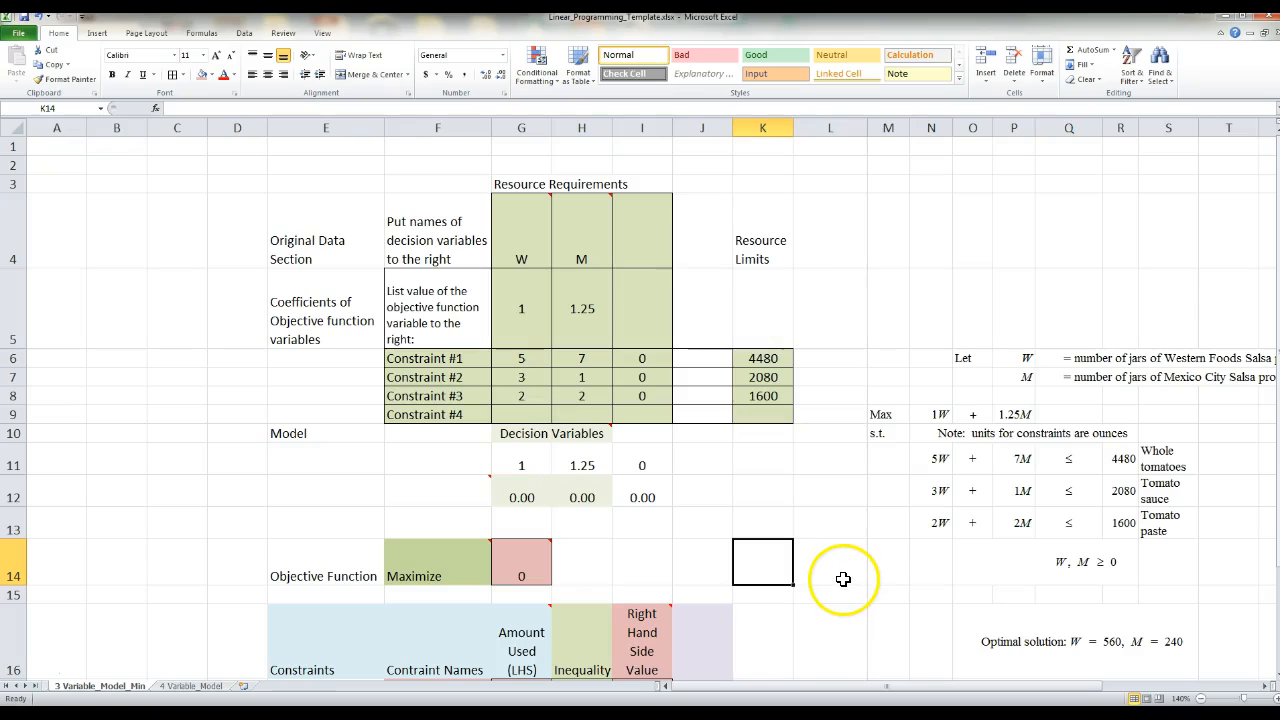
- Replace the formula in G11 with =G4 so the first decision variable heading shows its name
{"action": "left_click", "coordinate": [518, 460]}
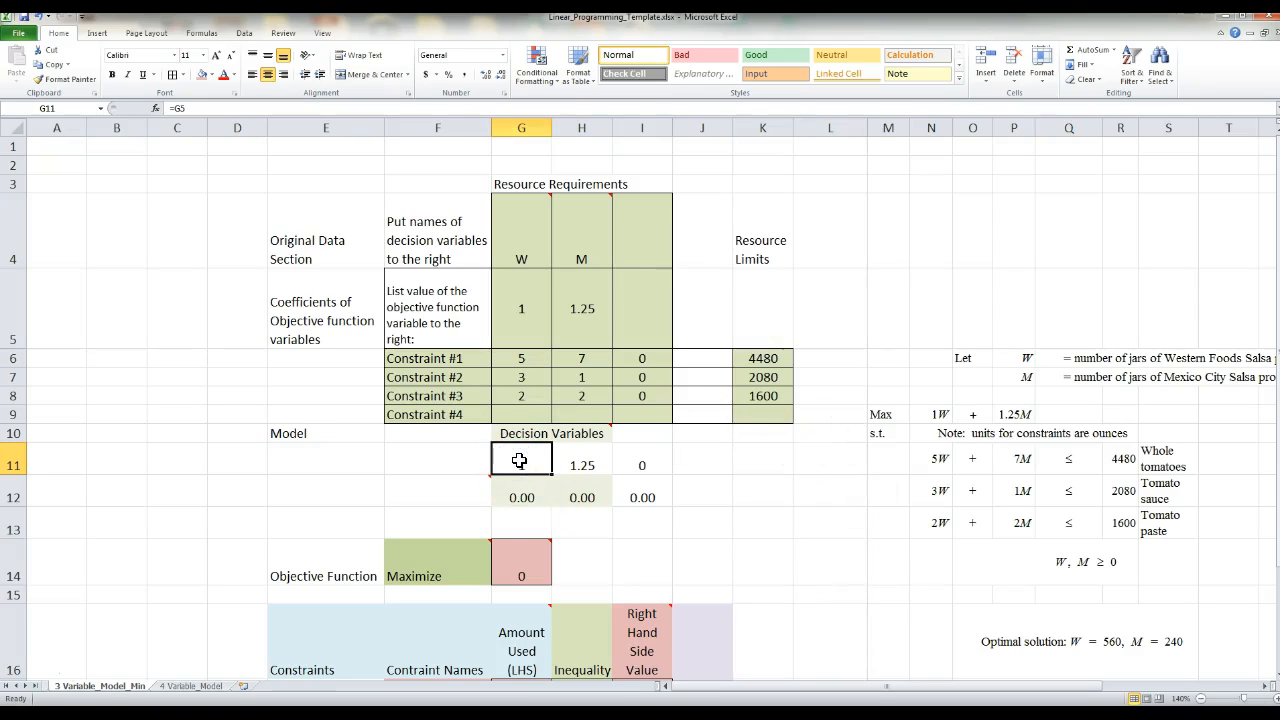
{"action": "type", "text": "="}
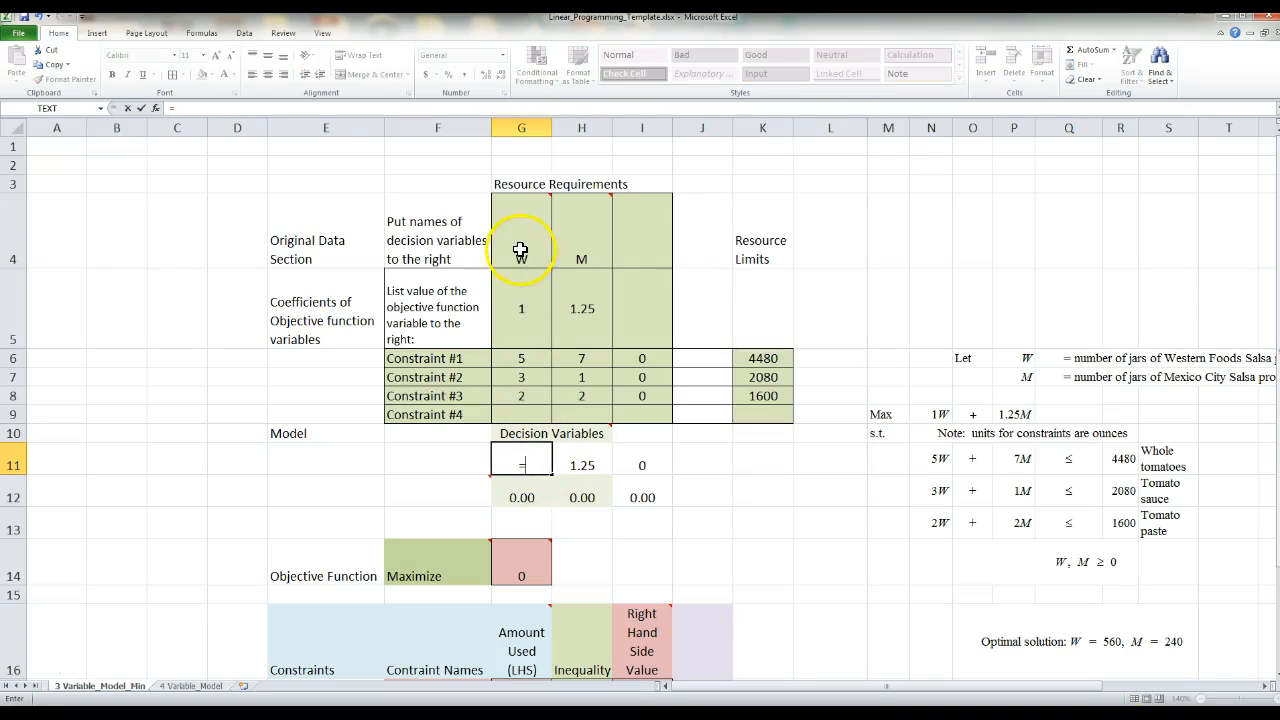
{"action": "key", "text": "Escape"}
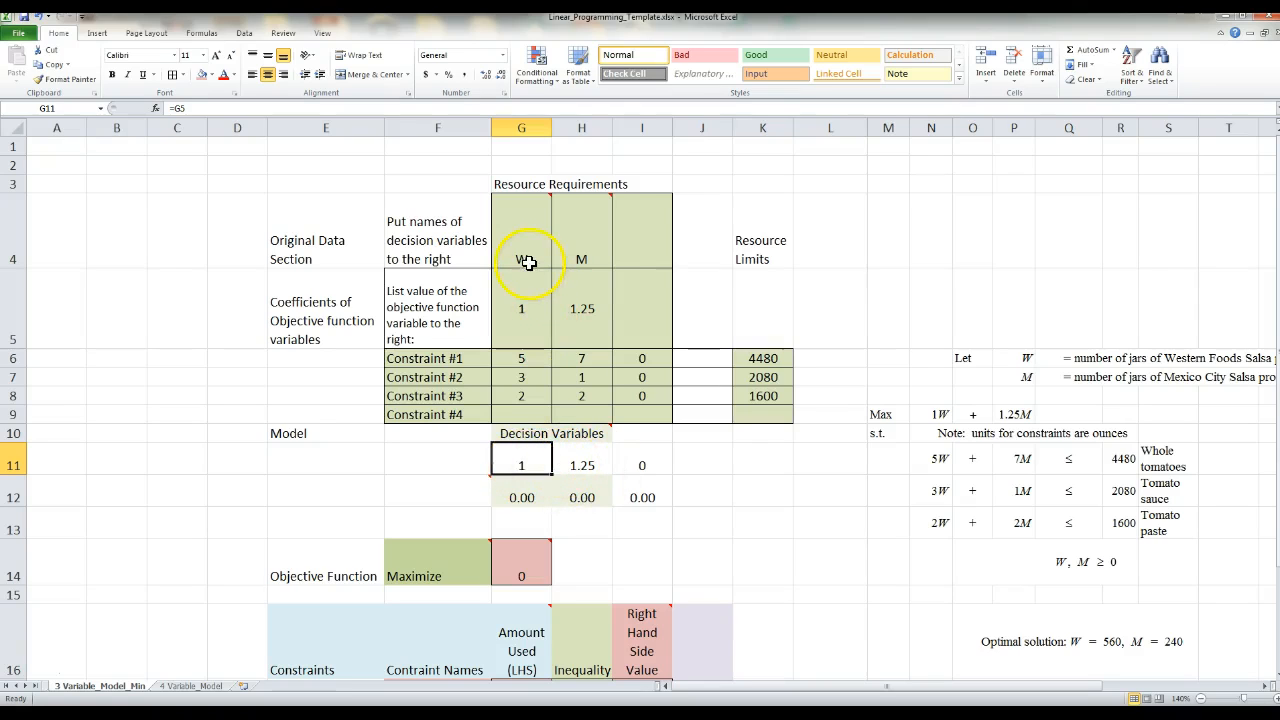
{"action": "mouse_move", "coordinate": [528, 256]}
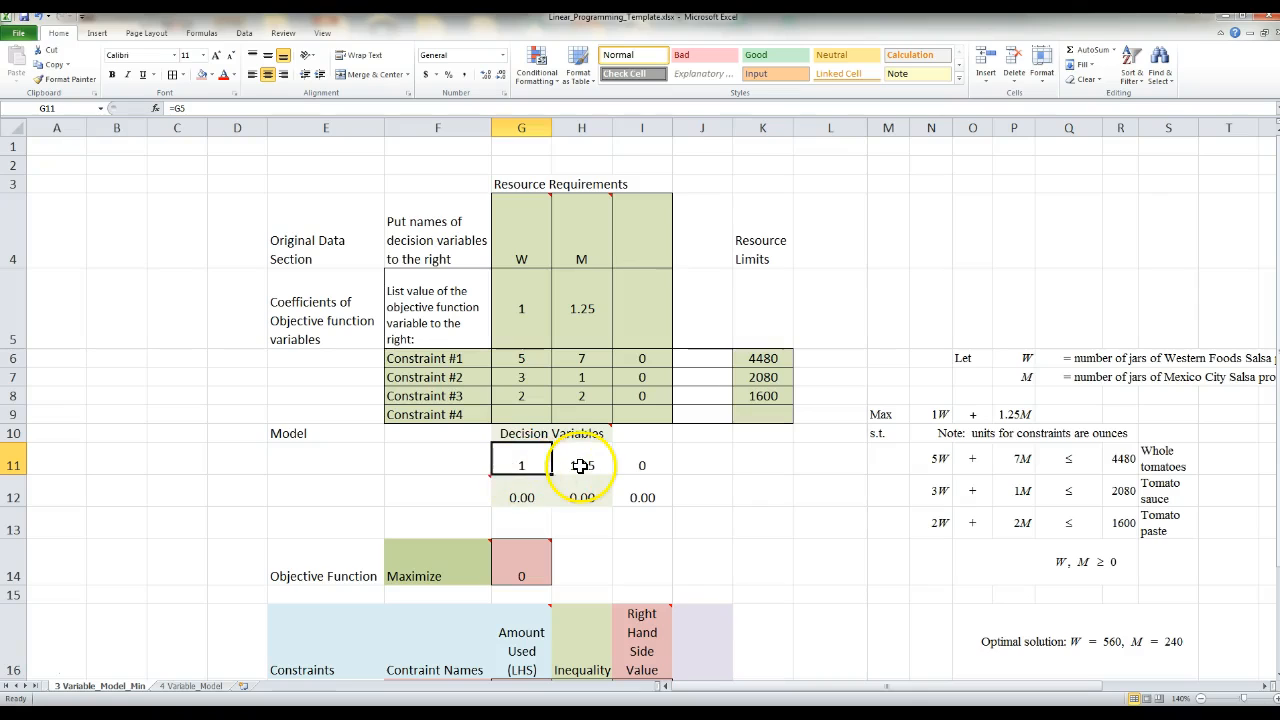
{"action": "type", "text": "="}
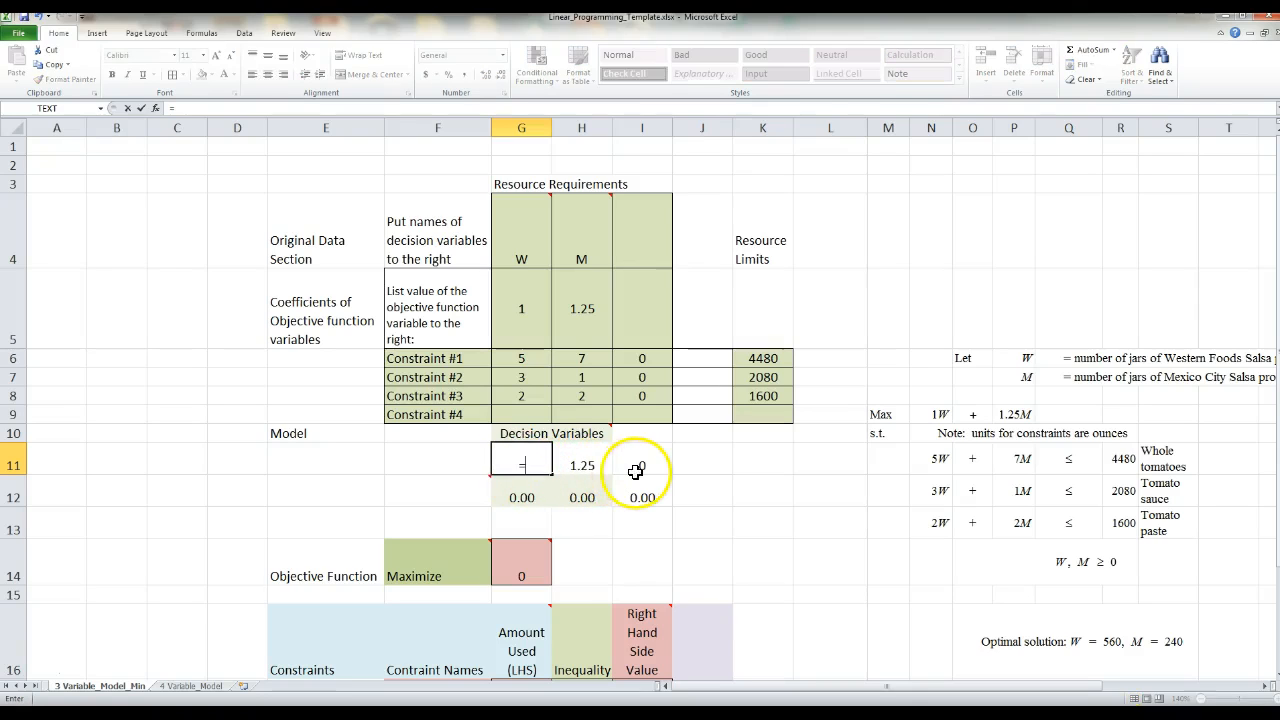
{"action": "left_click", "coordinate": [533, 265]}
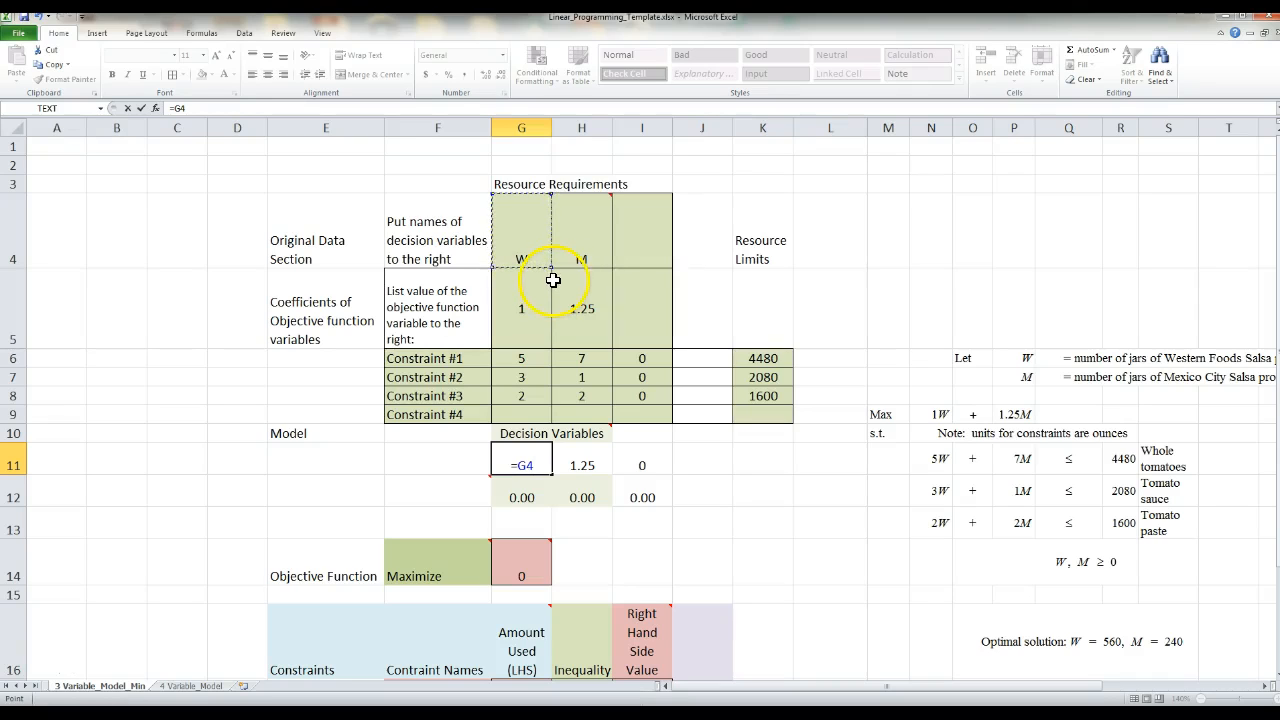
{"action": "key", "text": "Return"}
- Replace the formula in H11 with =H4 so the second decision variable heading shows its name
{"action": "left_click", "coordinate": [585, 460]}
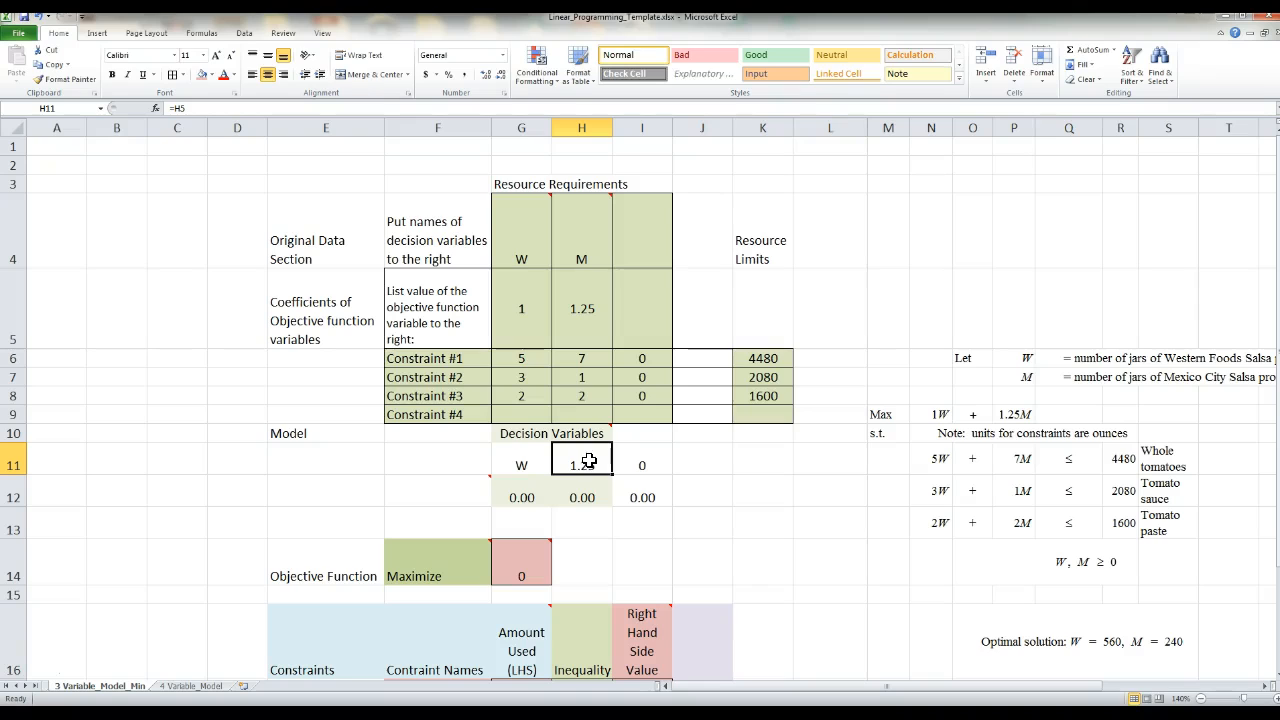
{"action": "type", "text": "="}
{"action": "left_click", "coordinate": [579, 258]}
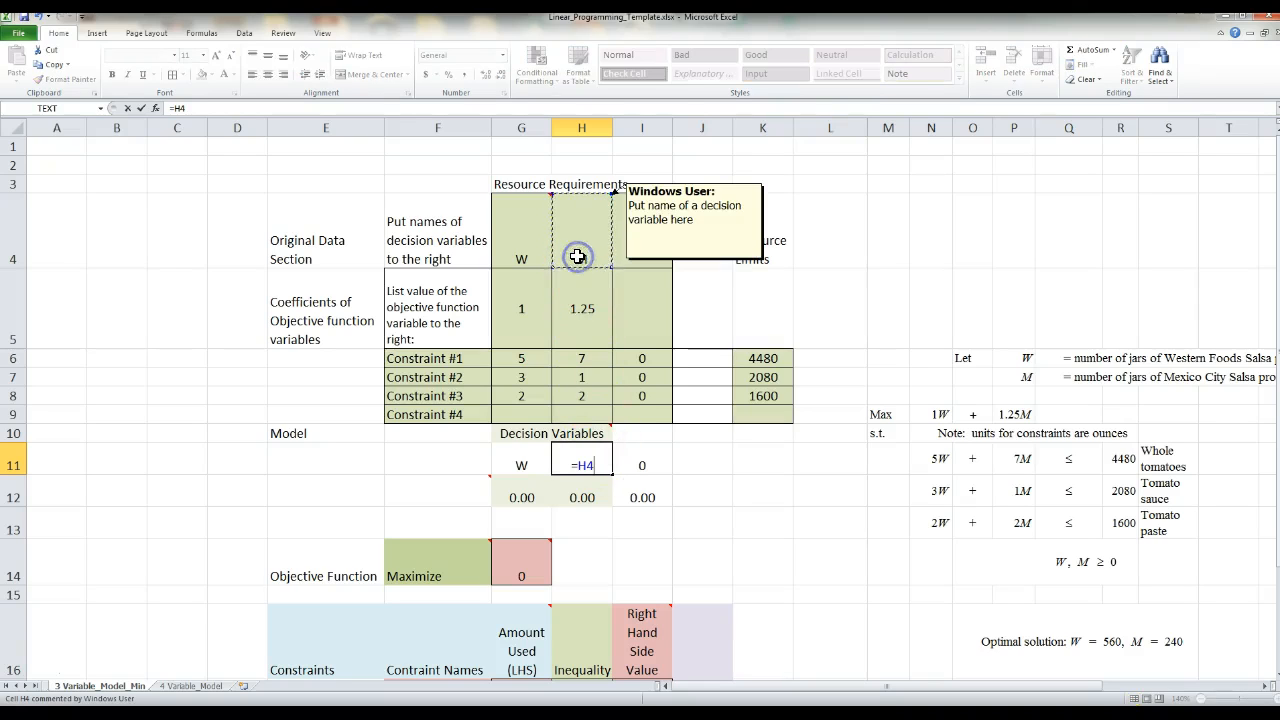
{"action": "key", "text": "Return"}
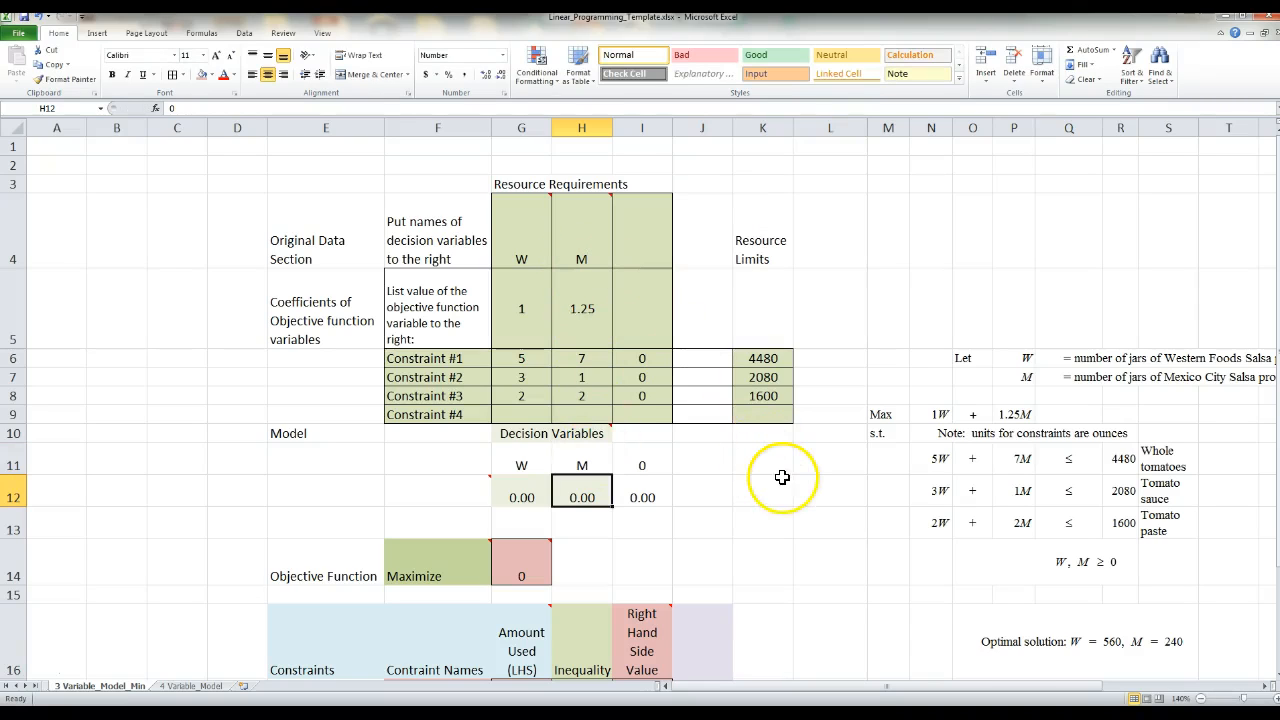
- Rename the decision variables to Western in G4 and Mexico in H4
{"action": "left_click", "coordinate": [530, 262]}
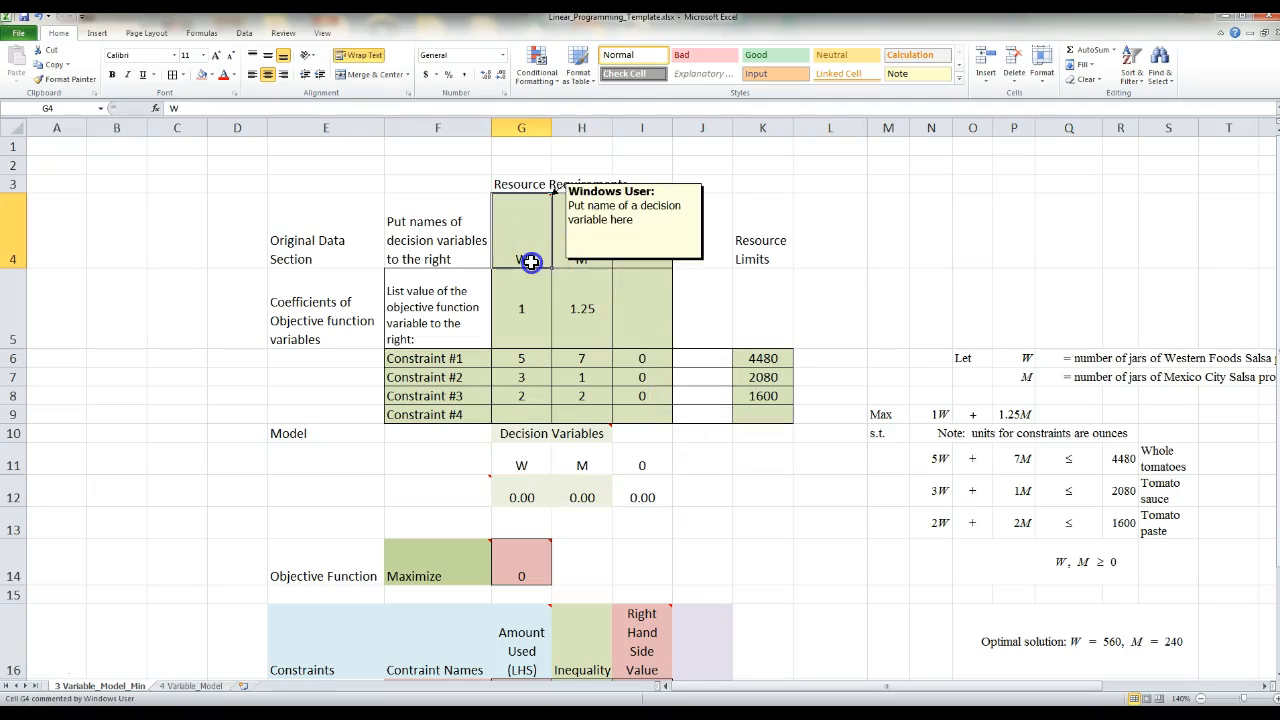
{"action": "double_click", "coordinate": [533, 260]}
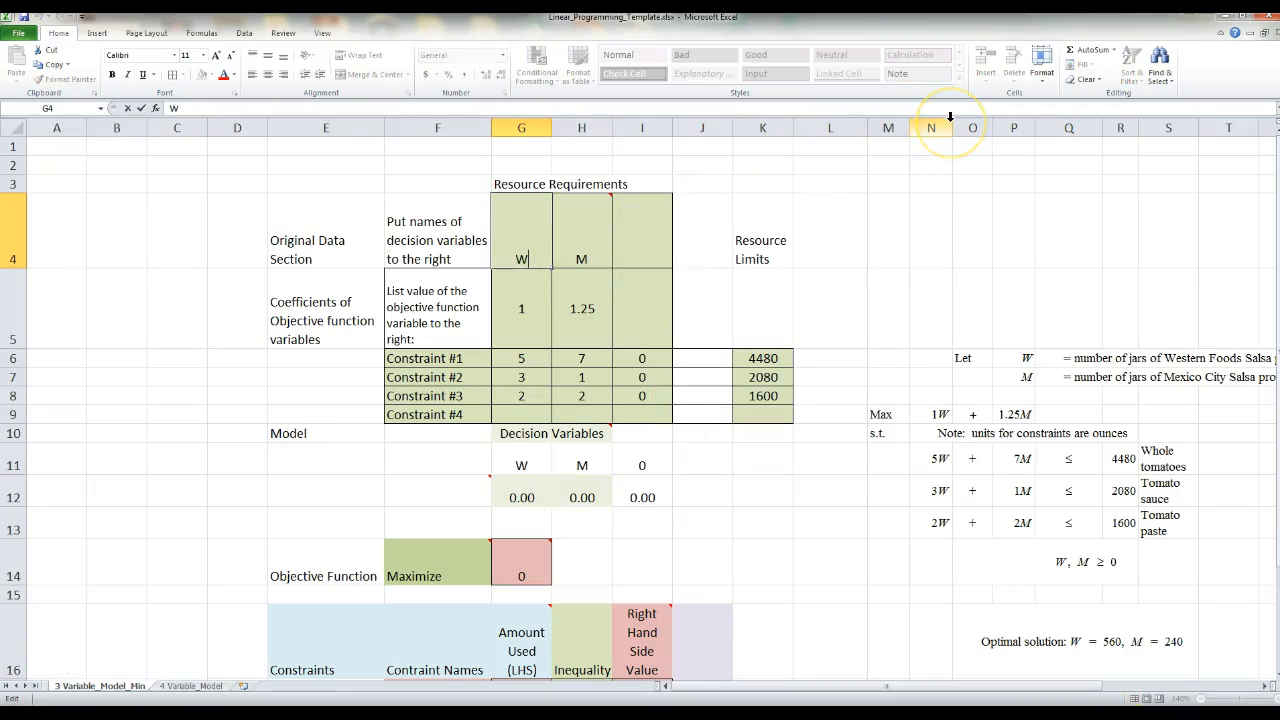
{"action": "type", "text": "estern"}
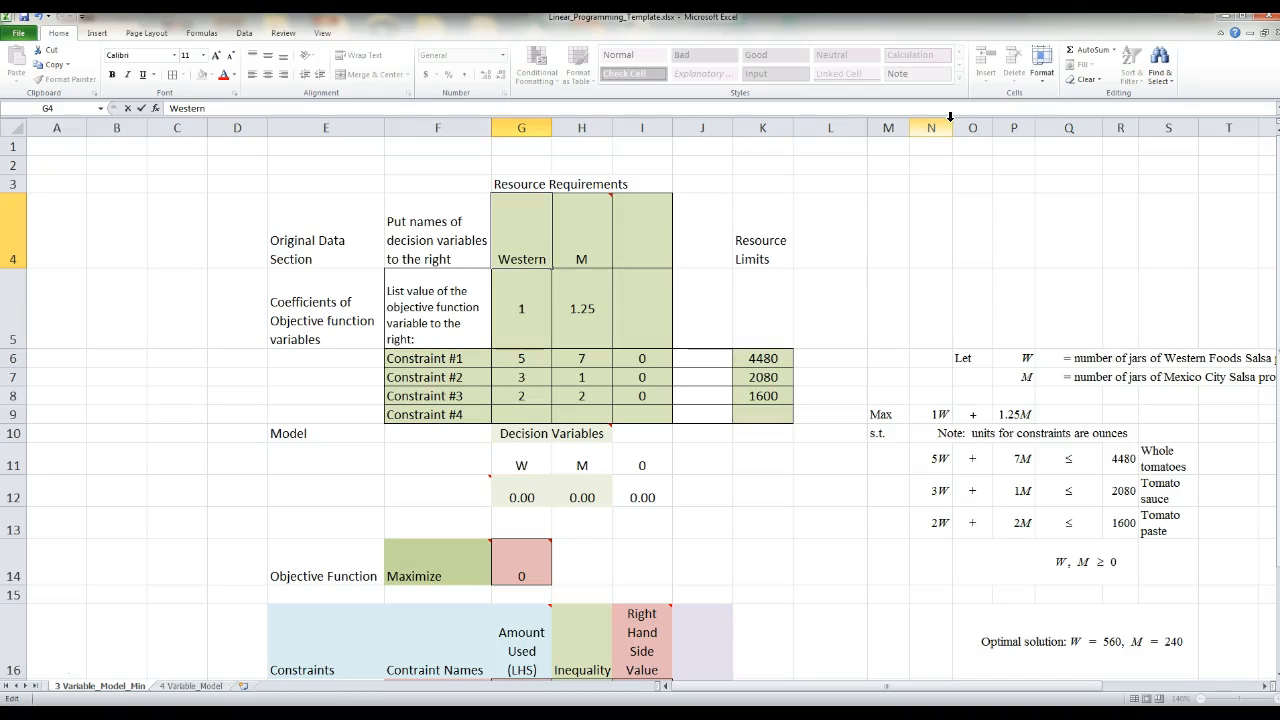
{"action": "key", "text": "Return"}
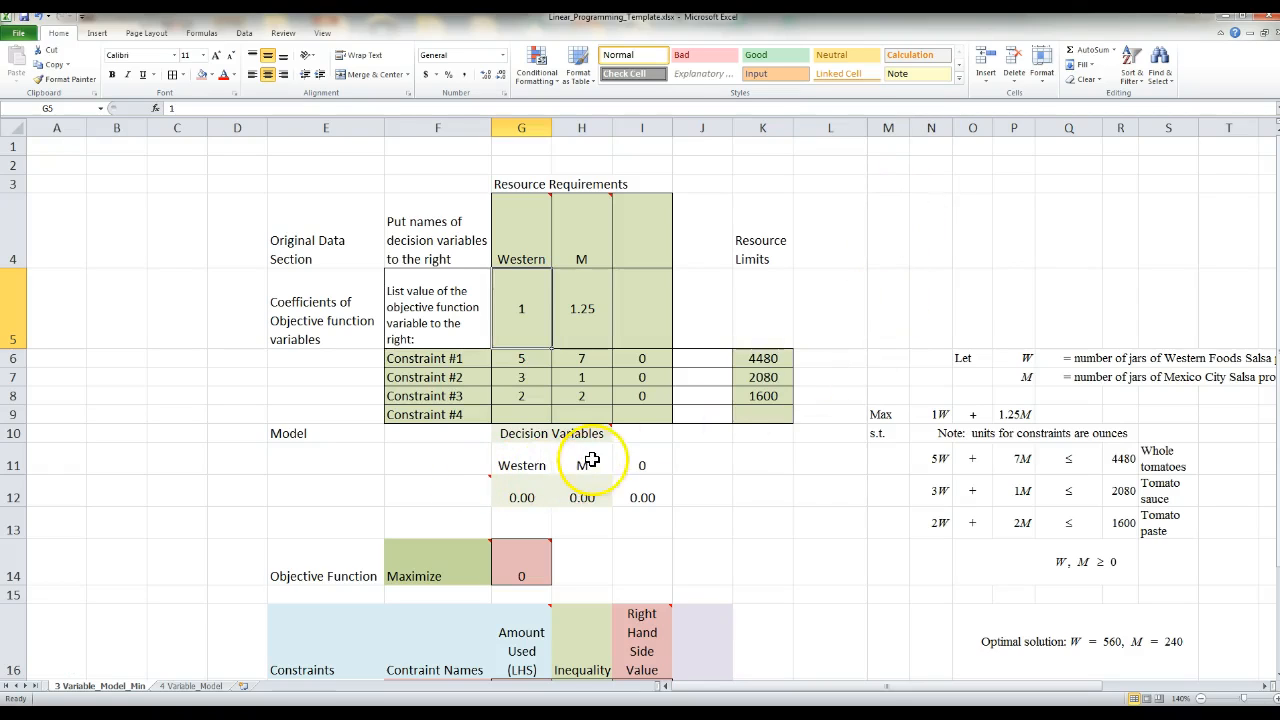
{"action": "left_click", "coordinate": [585, 263]}
{"action": "type", "text": "M"}
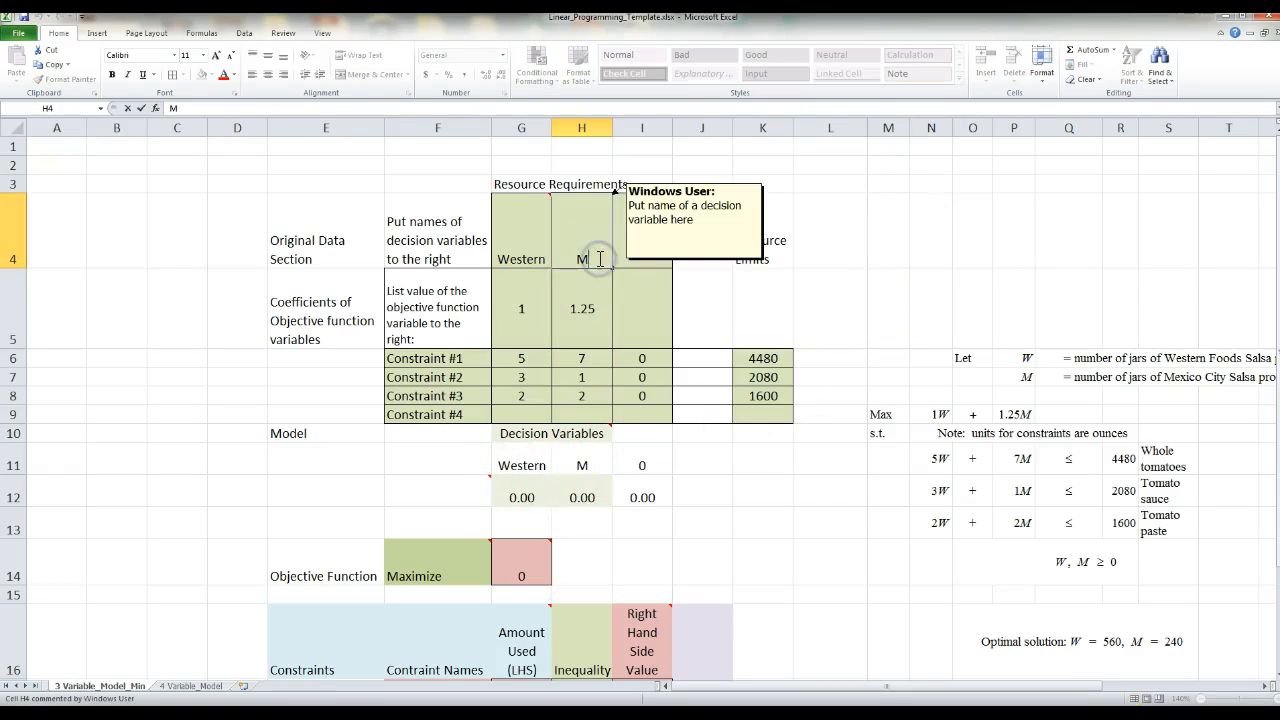
{"action": "type", "text": "exico"}
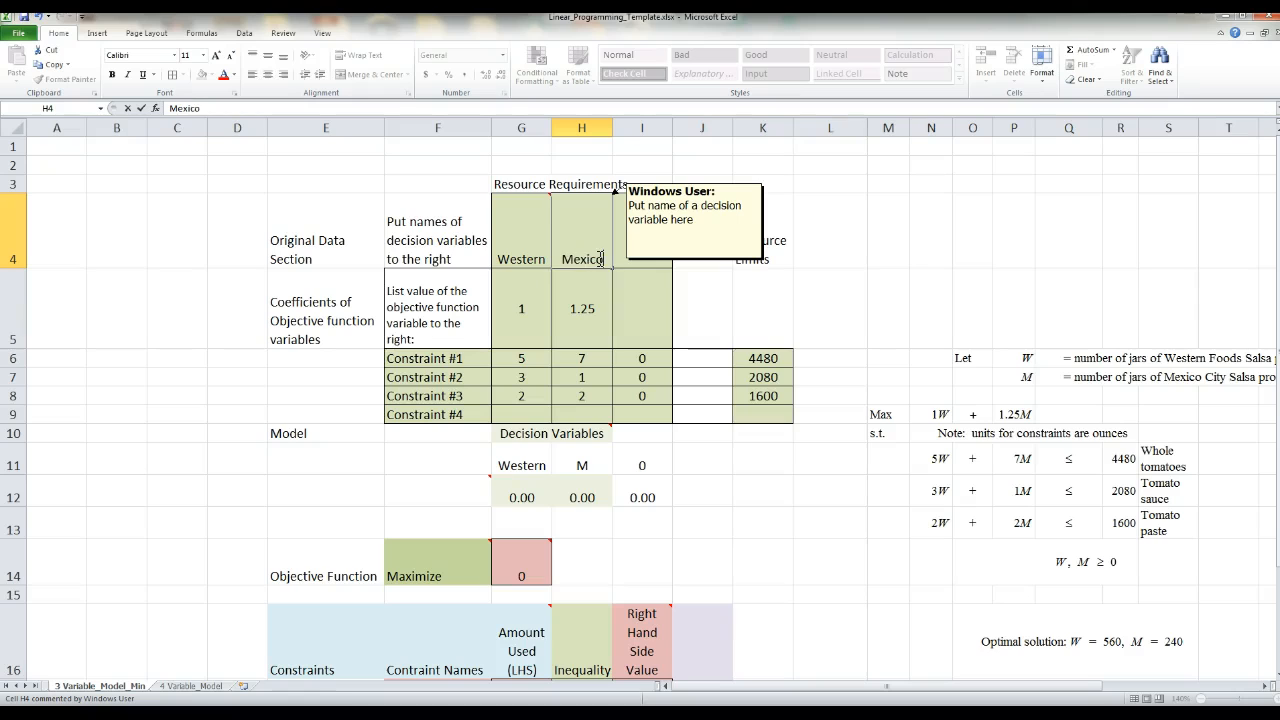
{"action": "key", "text": "Return"}
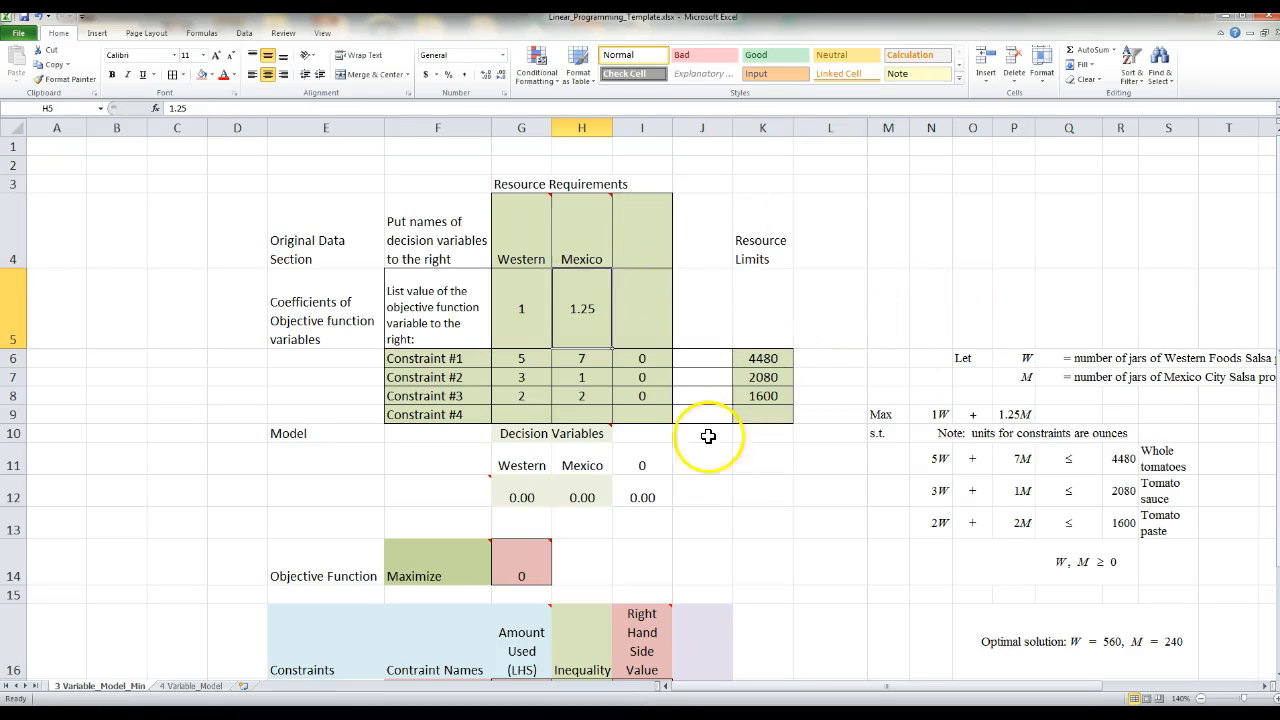
{"action": "left_click", "coordinate": [717, 483]}
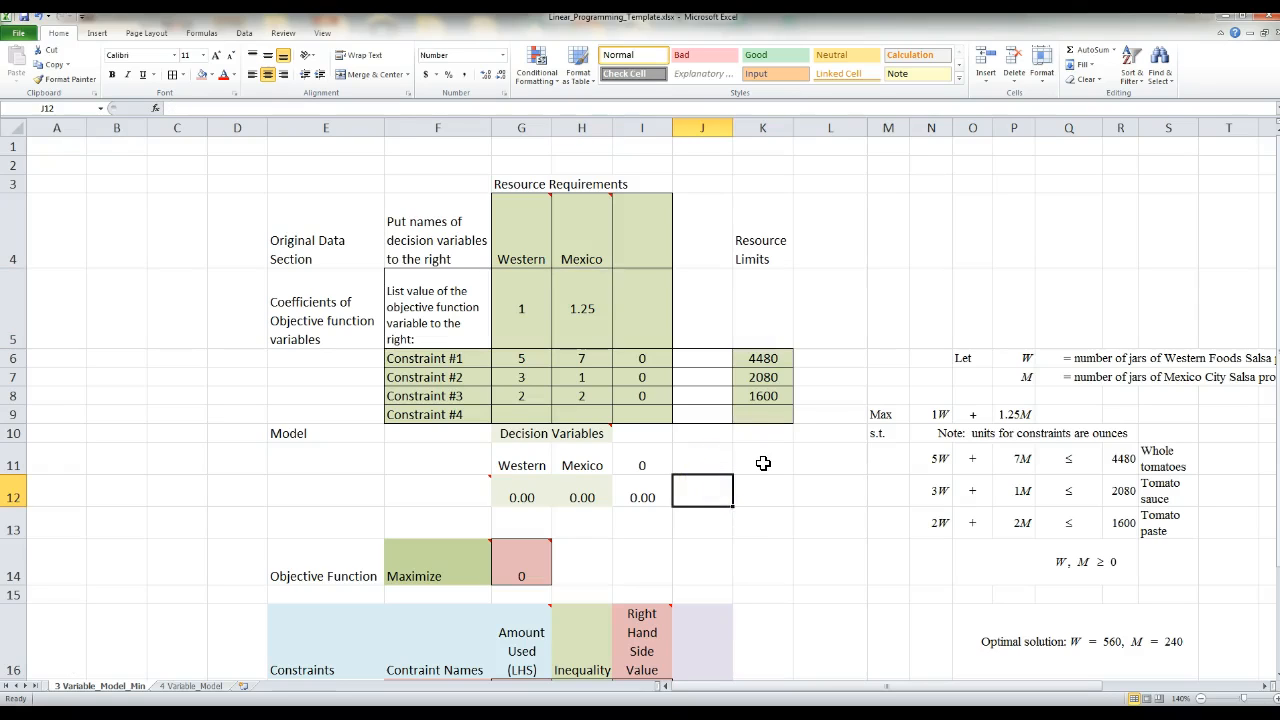
- Change the first decision variable's name in G4 back to W
{"action": "mouse_move", "coordinate": [517, 252]}
{"action": "left_click", "coordinate": [517, 255]}
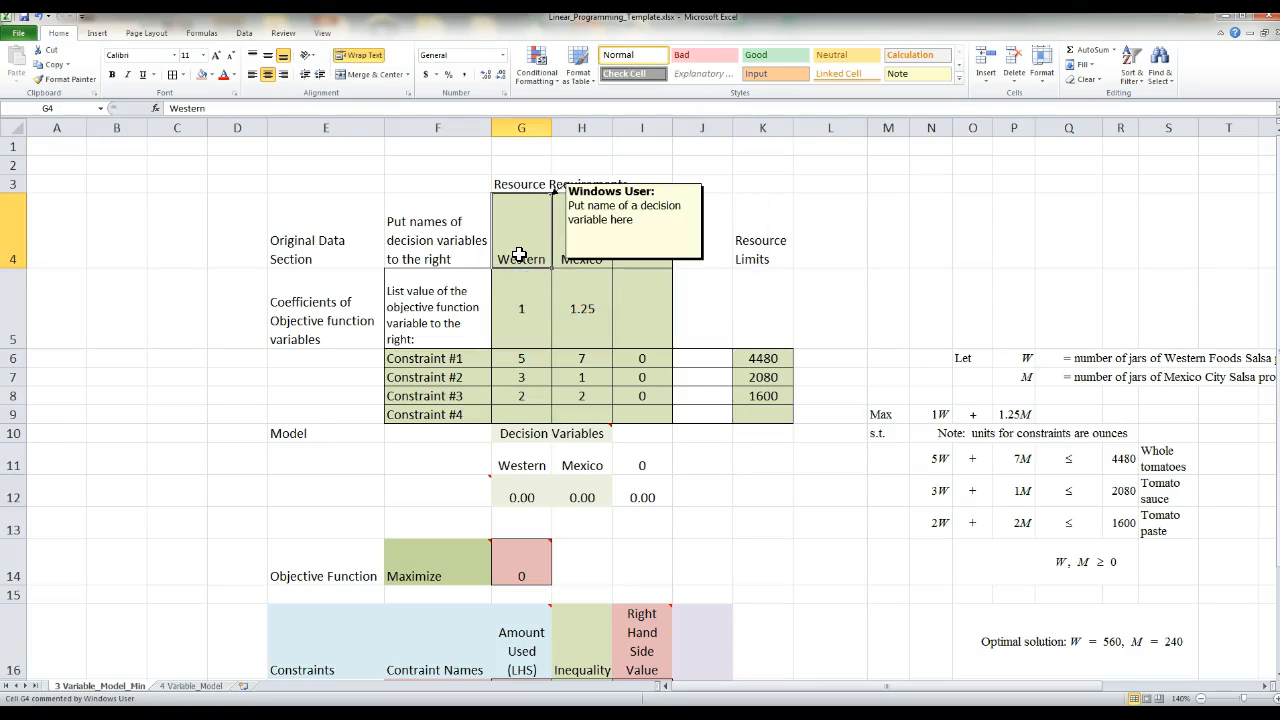
{"action": "double_click", "coordinate": [519, 255]}
{"action": "type", "text": "Western"}
{"action": "key", "text": "Return"}
{"action": "left_click", "coordinate": [530, 255]}
{"action": "key", "text": "Delete"}
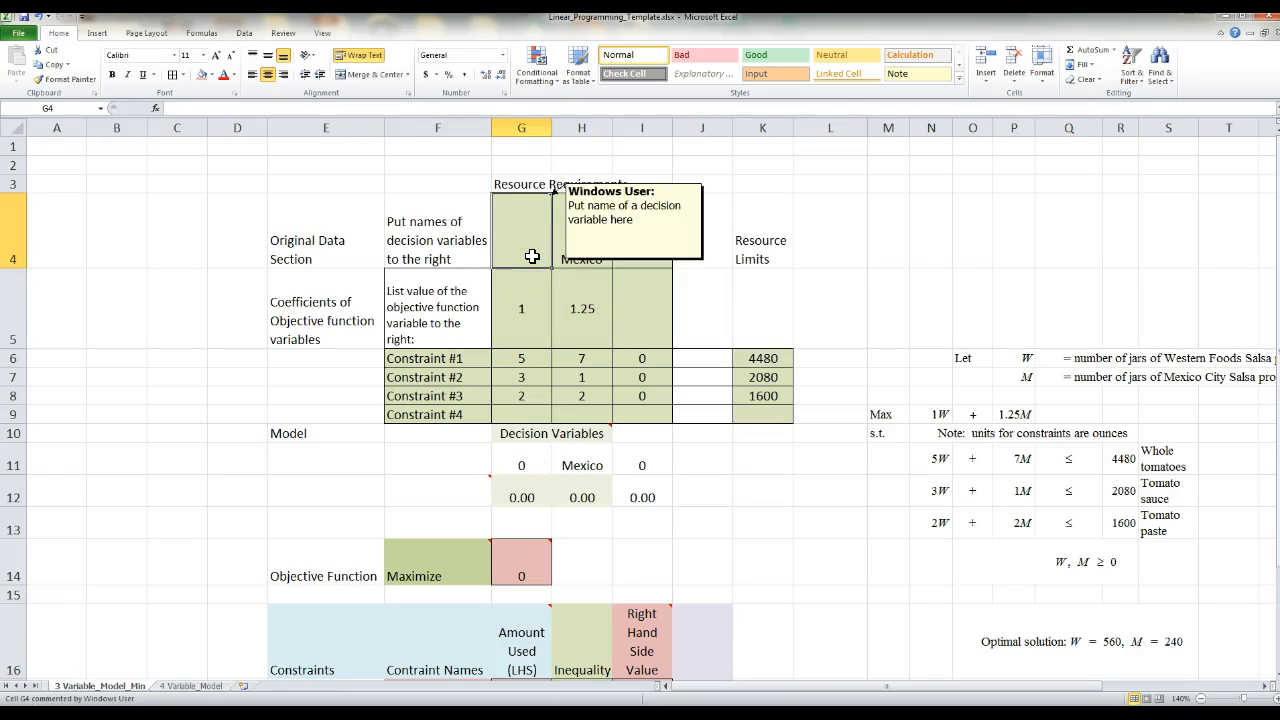
{"action": "type", "text": "W"}
{"action": "key", "text": "Tab"}
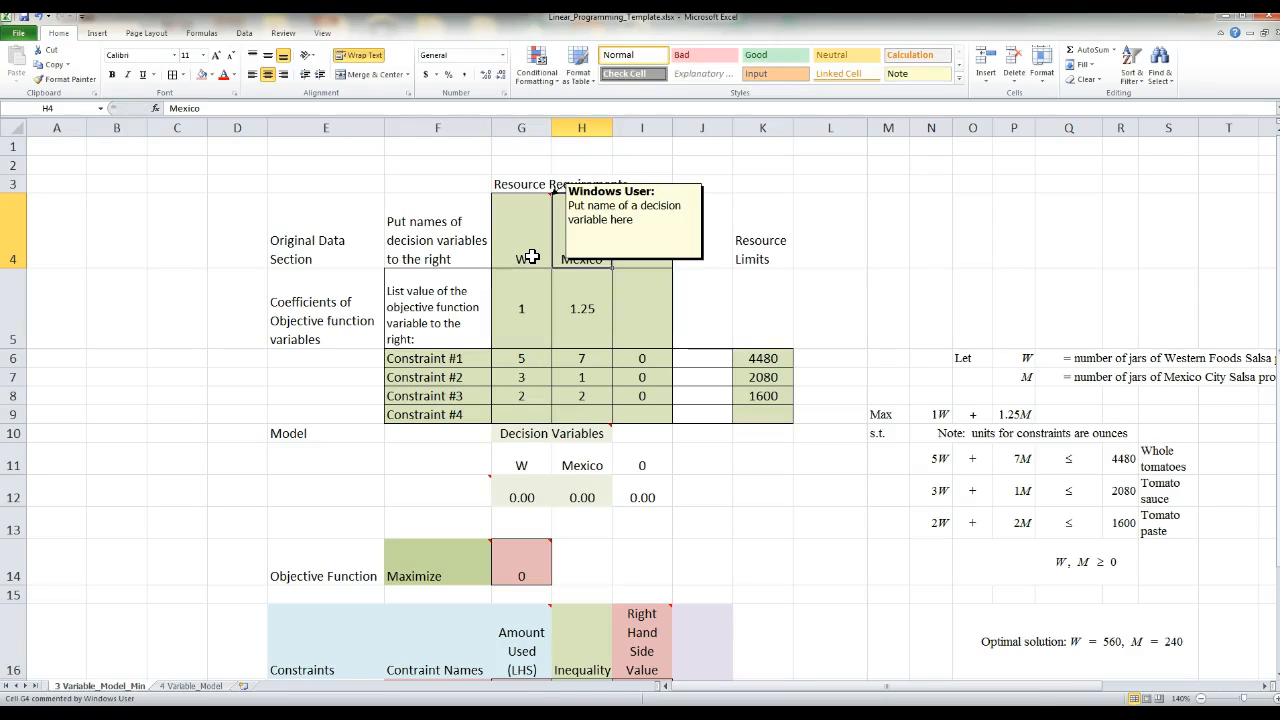
- Shorten the second decision variable's name in H4 back to M
{"action": "key", "text": "F2"}
{"action": "key", "text": "shift+Left"}
{"action": "key", "text": "shift+Left"}
{"action": "key", "text": "shift+Left"}
{"action": "key", "text": "shift+Left"}
{"action": "key", "text": "shift+Left"}
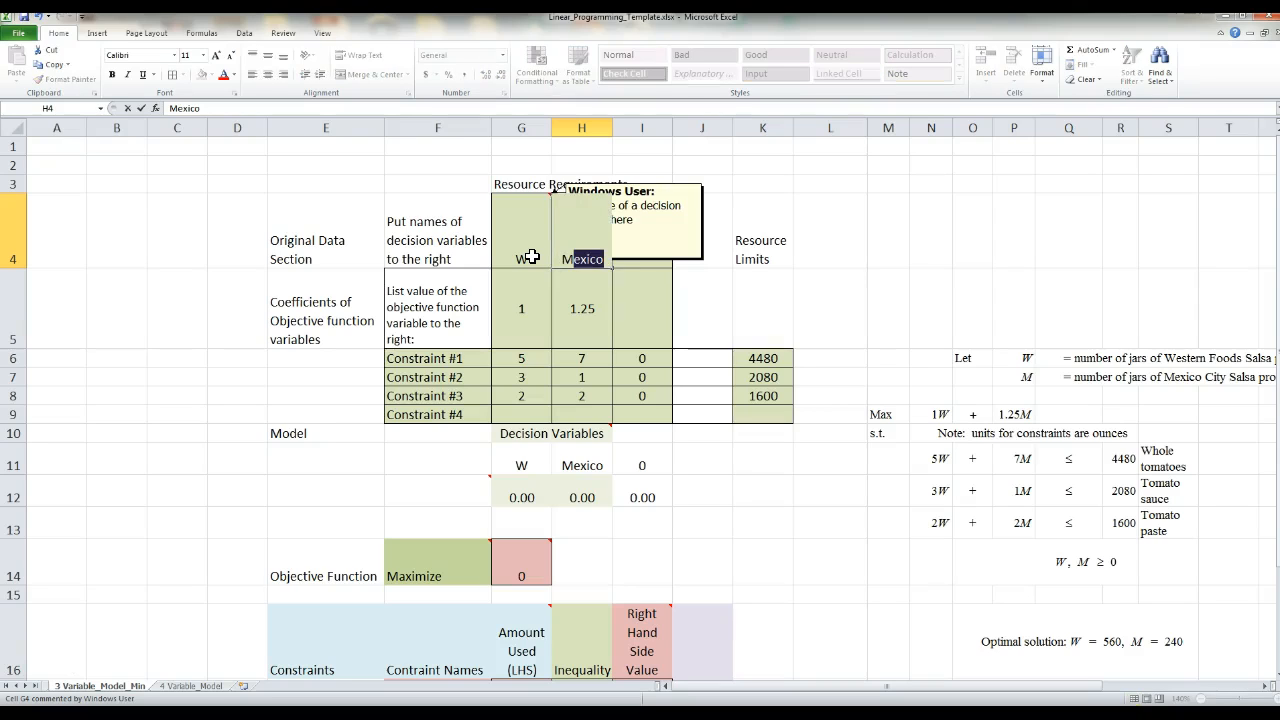
{"action": "key", "text": "BackSpace"}
{"action": "key", "text": "Return"}
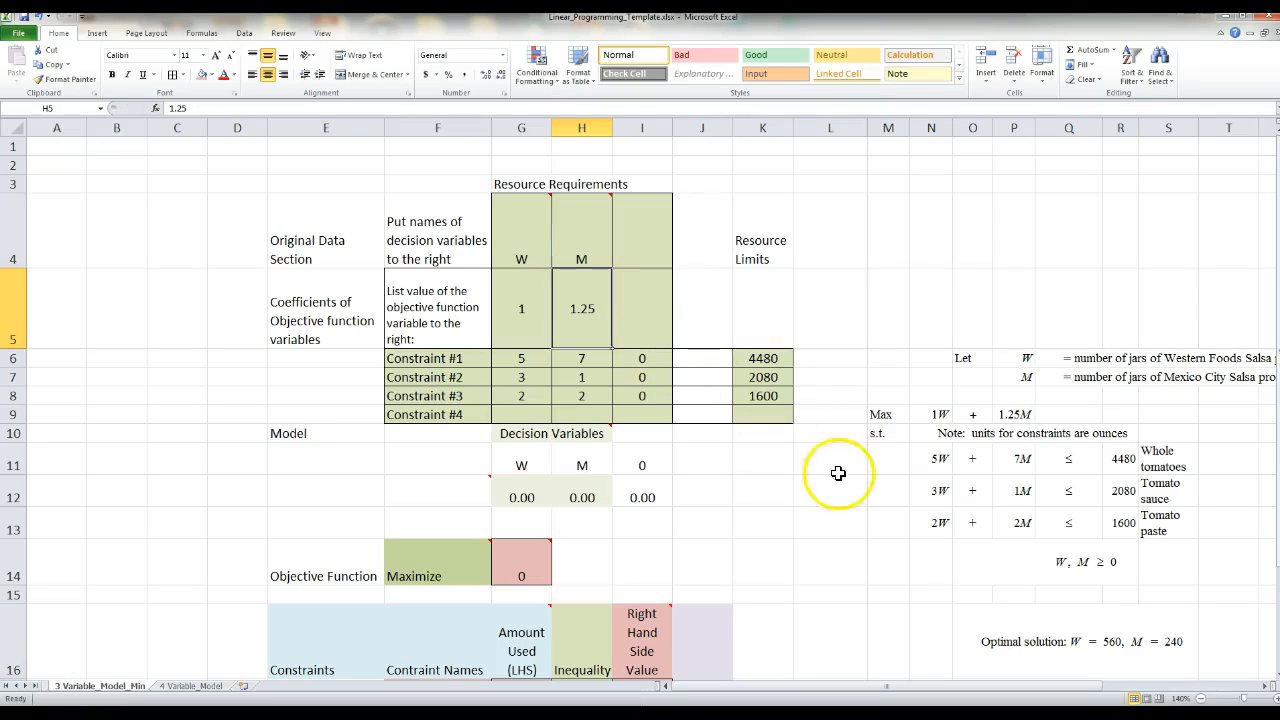
{"action": "left_click", "coordinate": [822, 545]}
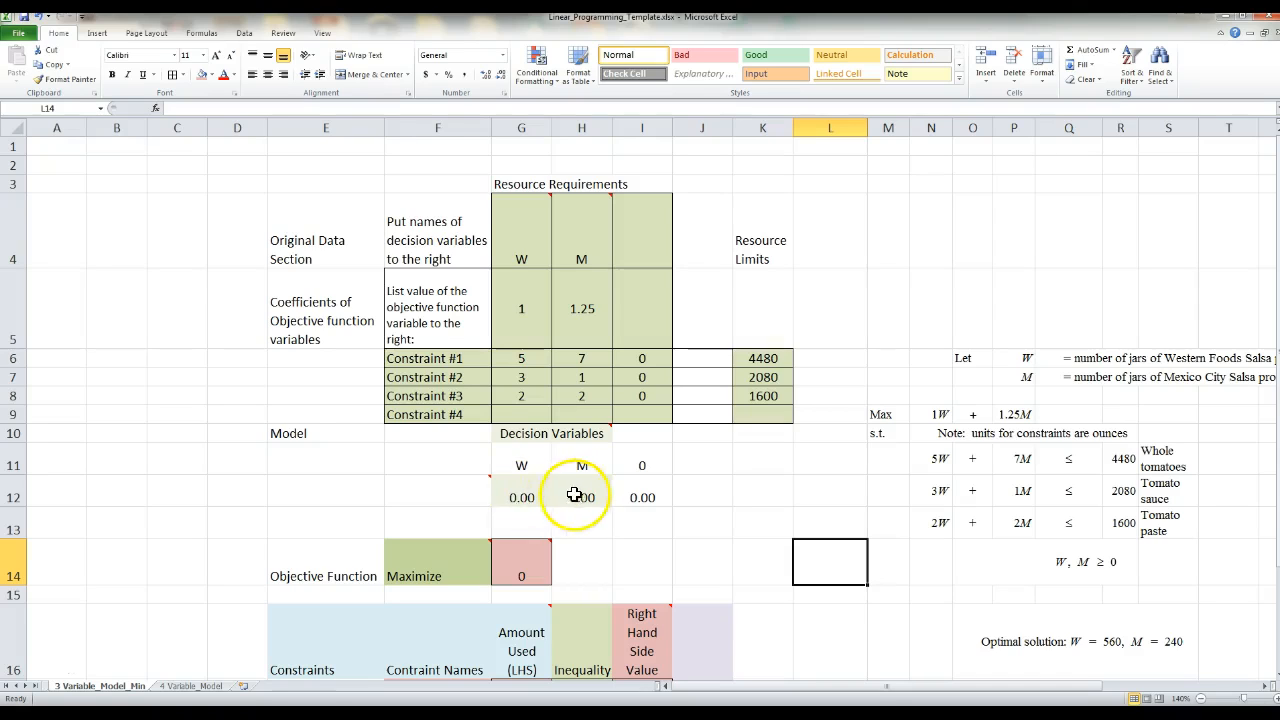
- Enter the trial value 1.0 for both decision variables, W in G12 and M in H12
{"action": "left_click", "coordinate": [515, 498]}
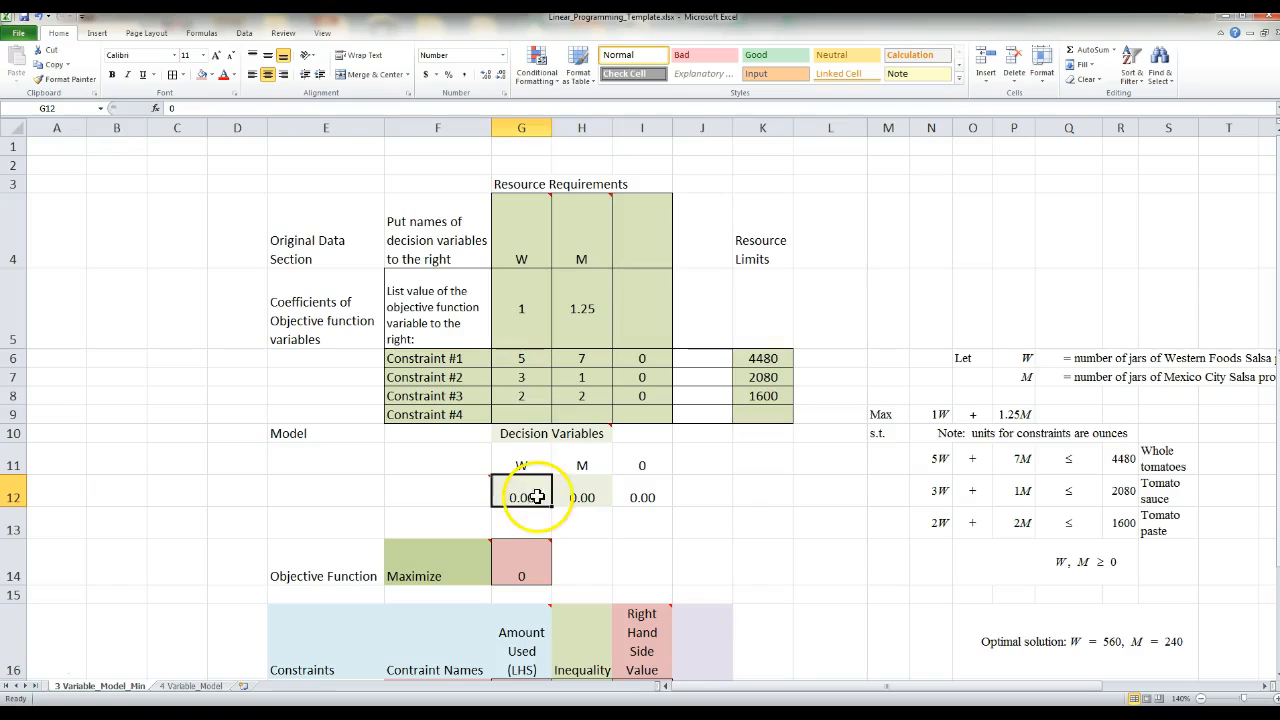
{"action": "type", "text": "1"}
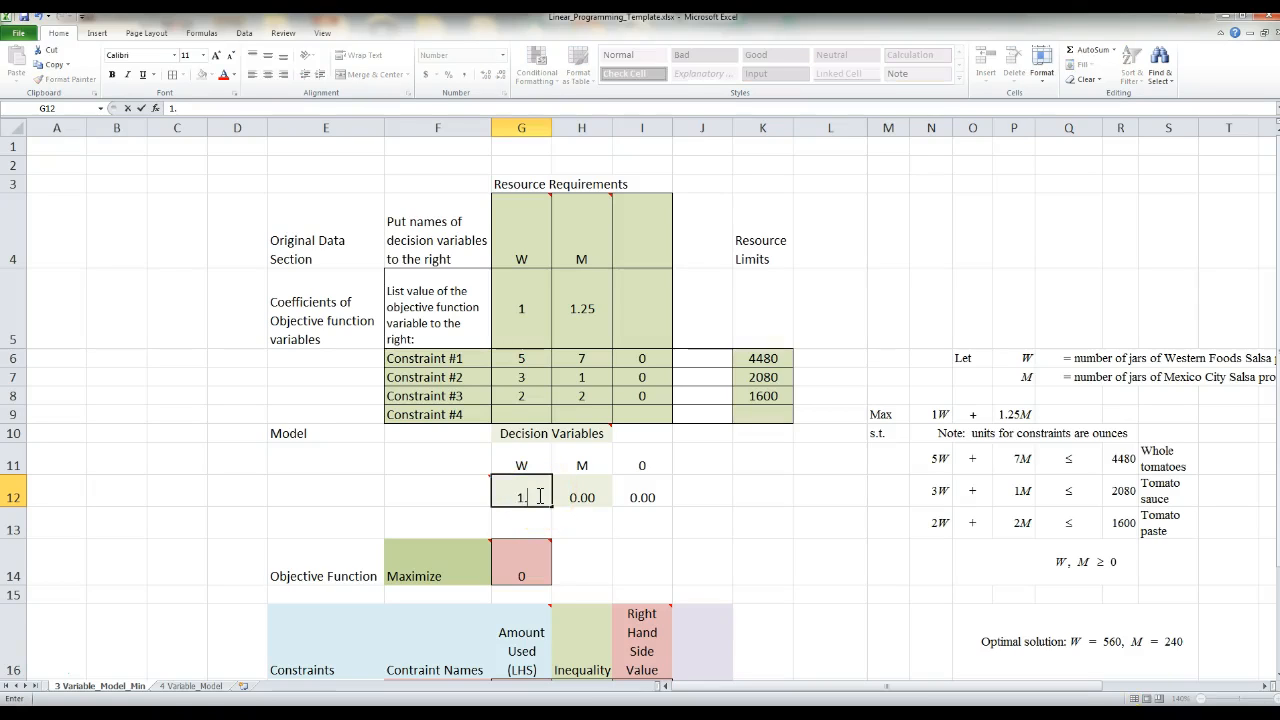
{"action": "type", "text": ".0"}
{"action": "key", "text": "Tab"}
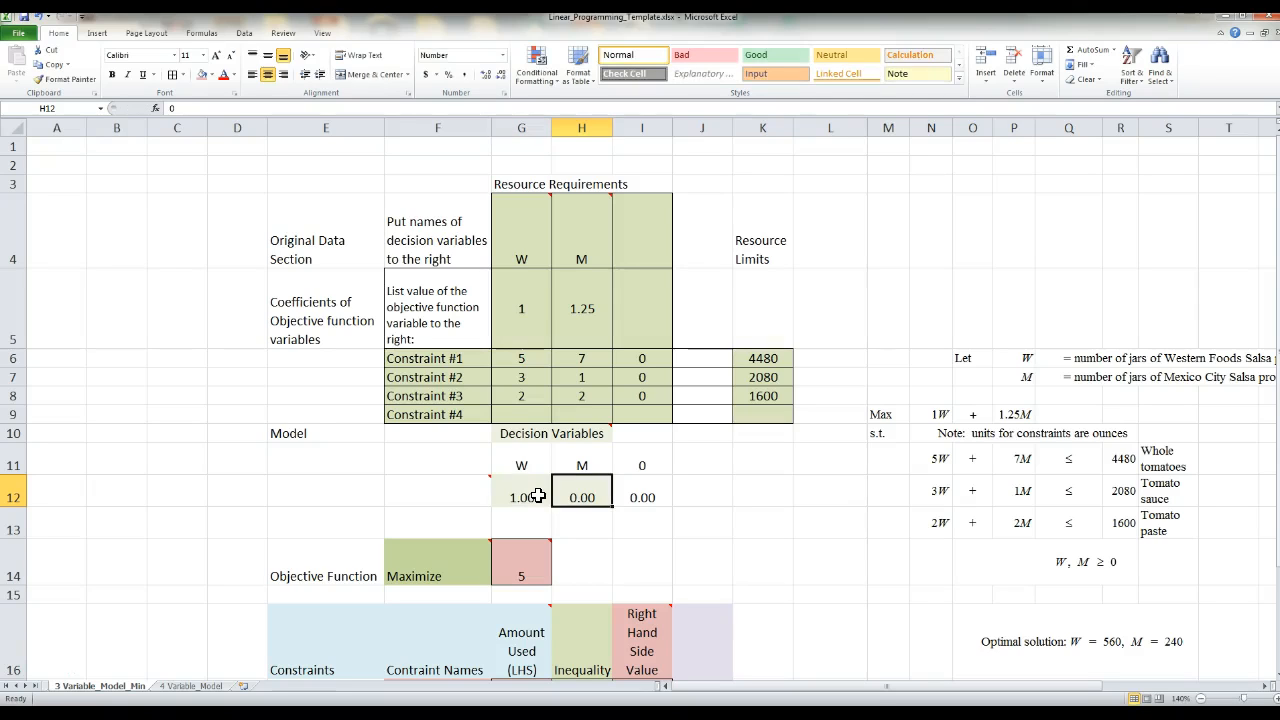
{"action": "type", "text": "1"}
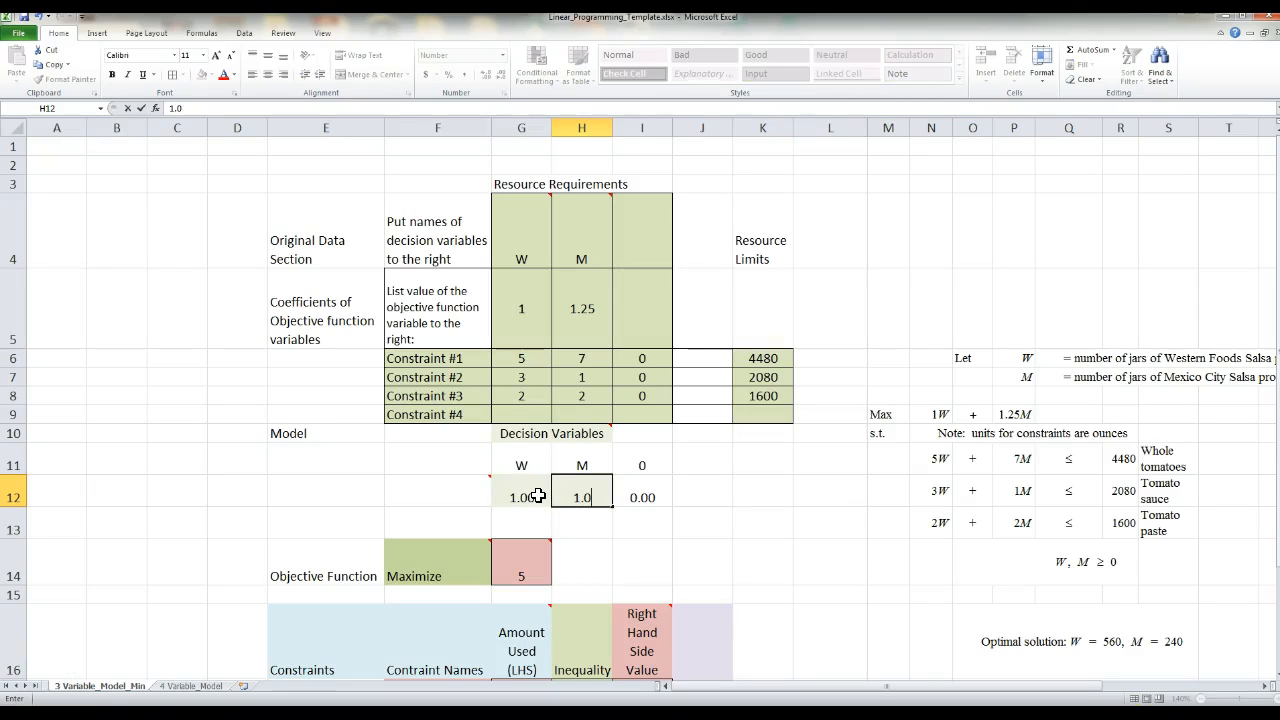
{"action": "key", "text": "Return"}
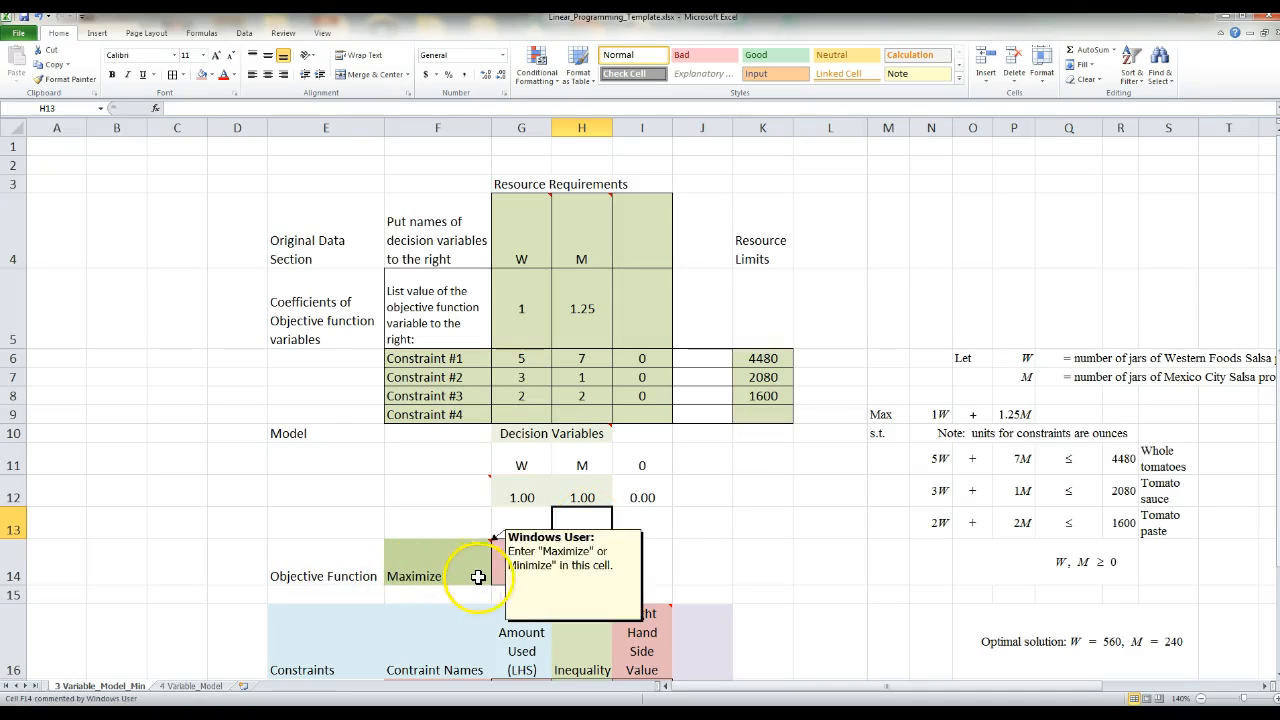
- Correct the objective function formula in G14 to =(G5*G12)+(H5*H12)+(I5*I12)
{"action": "mouse_move", "coordinate": [499, 579]}
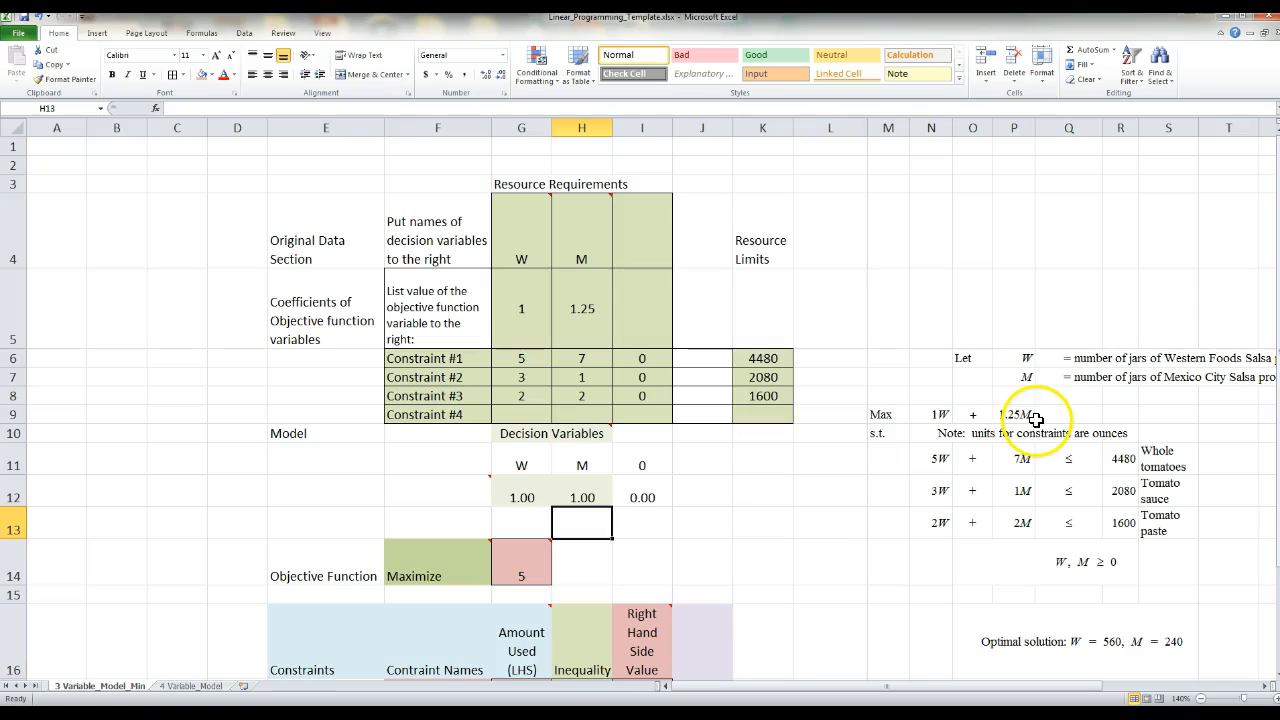
{"action": "left_click", "coordinate": [528, 567]}
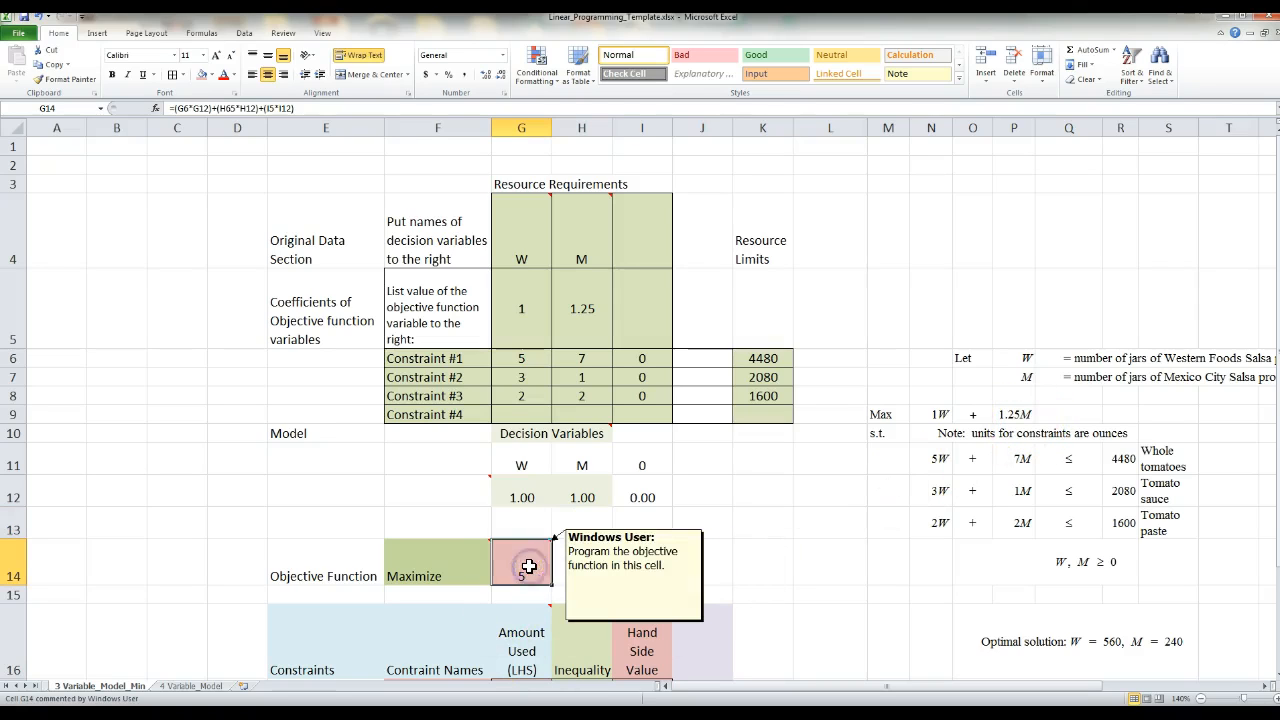
{"action": "double_click", "coordinate": [528, 567]}
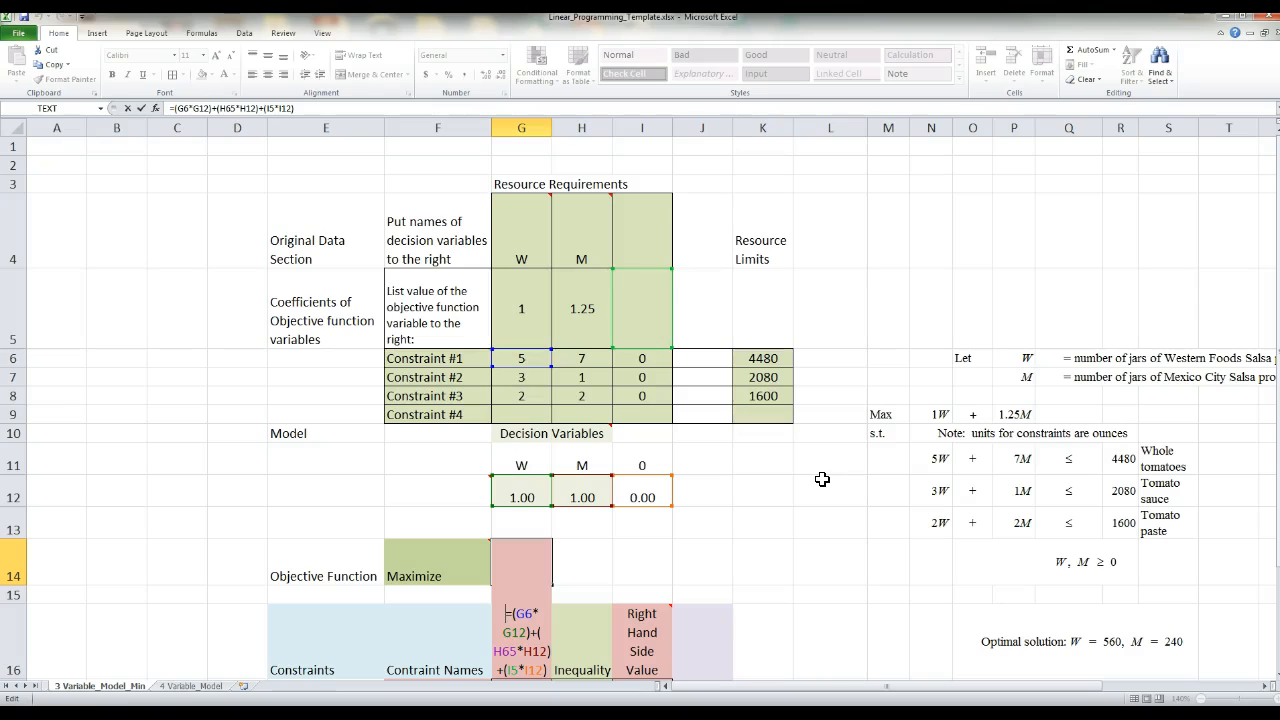
{"action": "scroll", "coordinate": [775, 485], "scroll_direction": "down", "scroll_amount": 1}
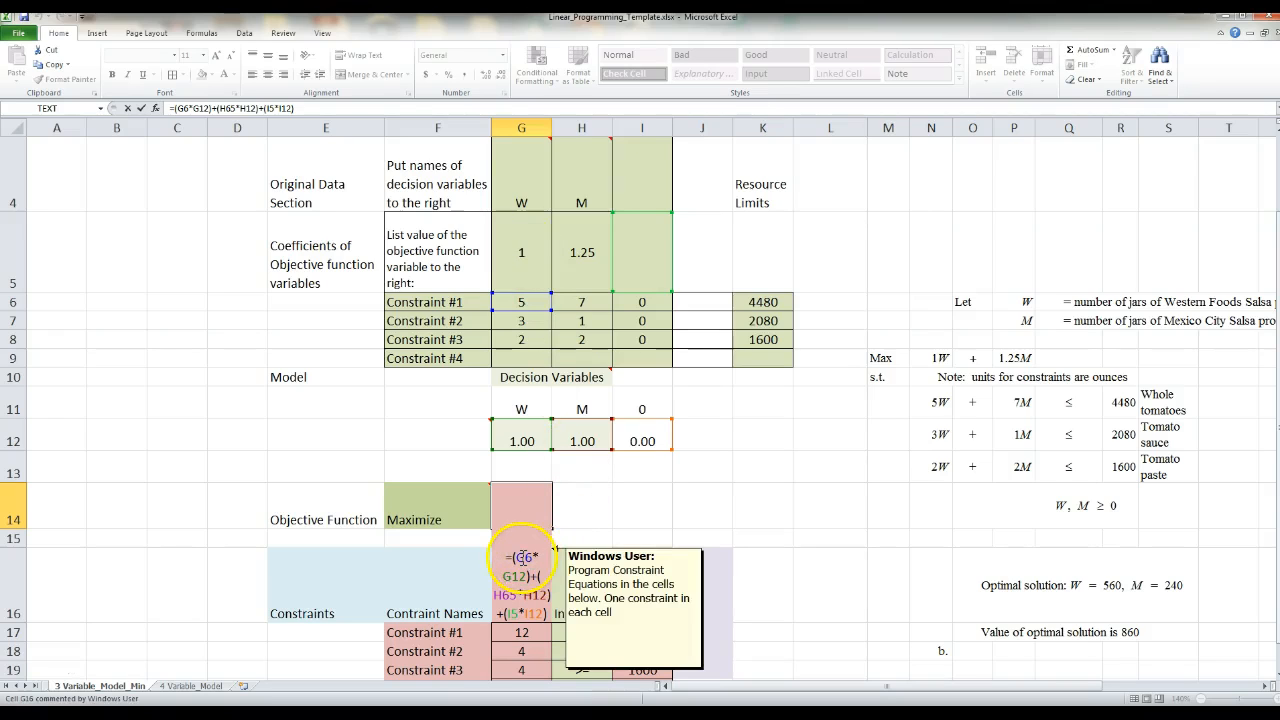
{"action": "type", "text": "5"}
{"action": "key", "text": "Delete"}
{"action": "key", "text": "Delete"}
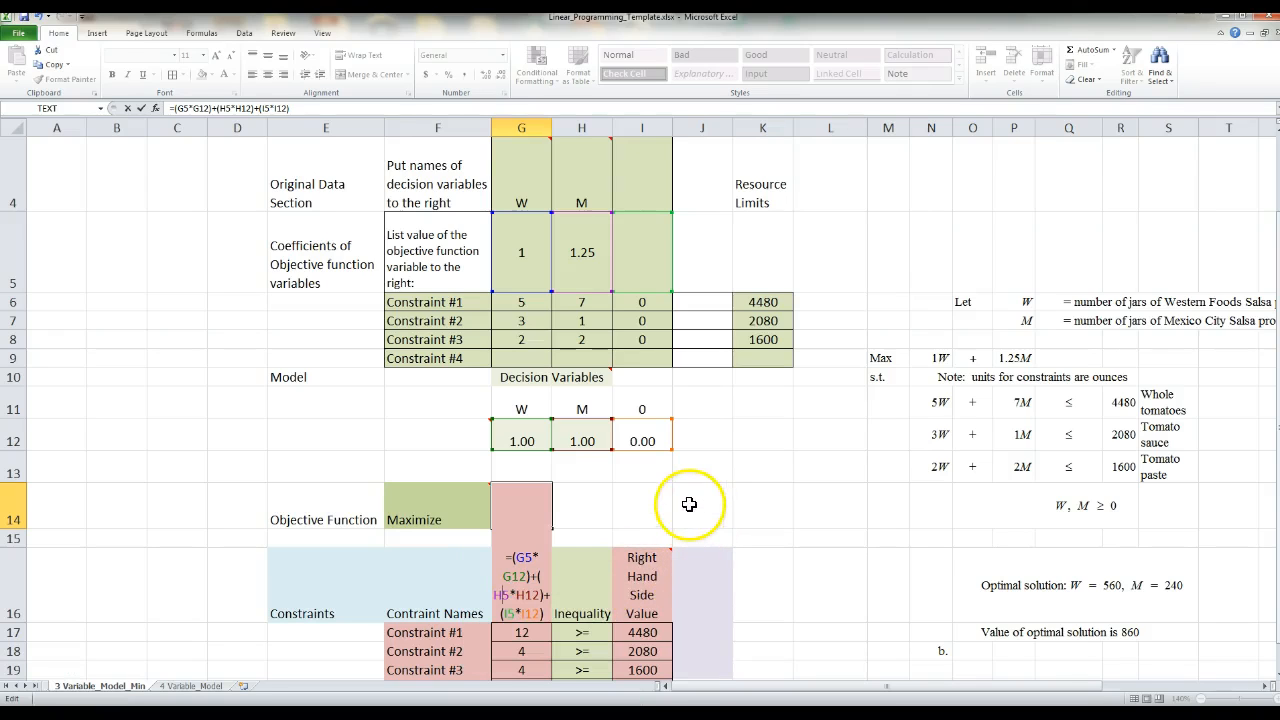
{"action": "key", "text": "Return"}
- Examine which coefficient and decision variable cells the objective function formula in G14 refers to
{"action": "left_click", "coordinate": [523, 516]}
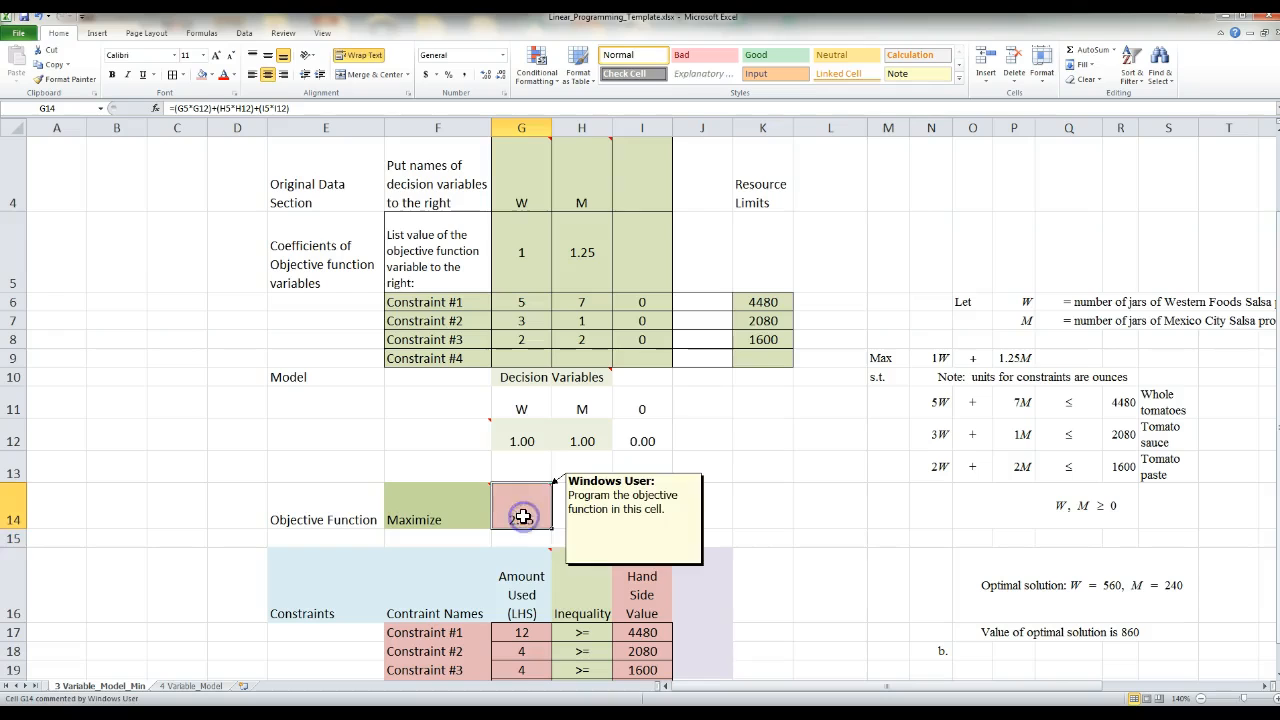
{"action": "double_click", "coordinate": [523, 516]}
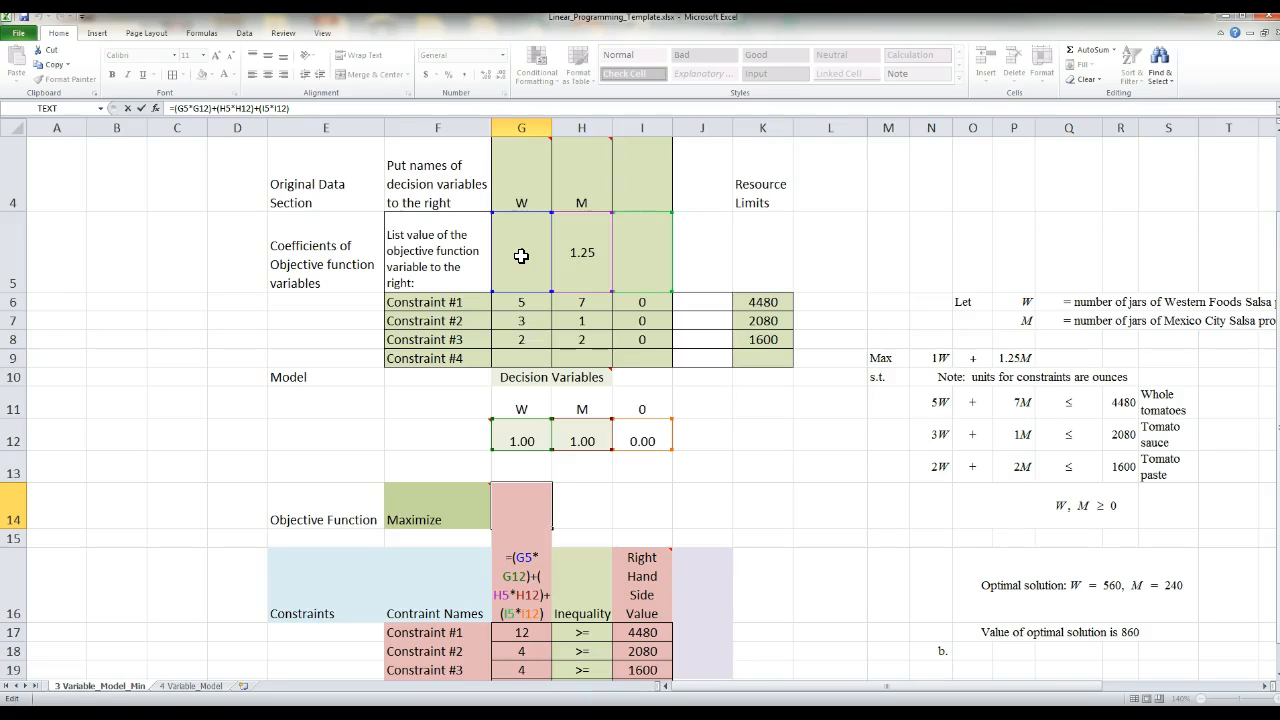
{"action": "left_click", "coordinate": [513, 265]}
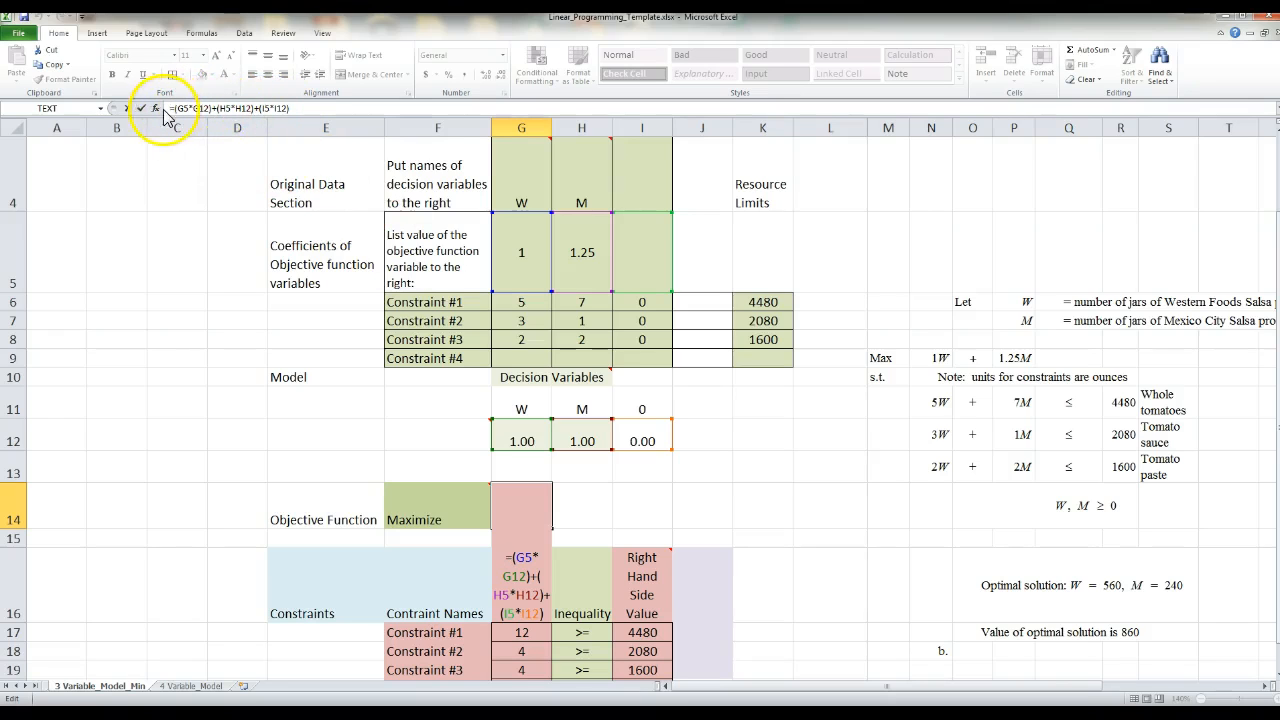
{"action": "left_click", "coordinate": [291, 108]}
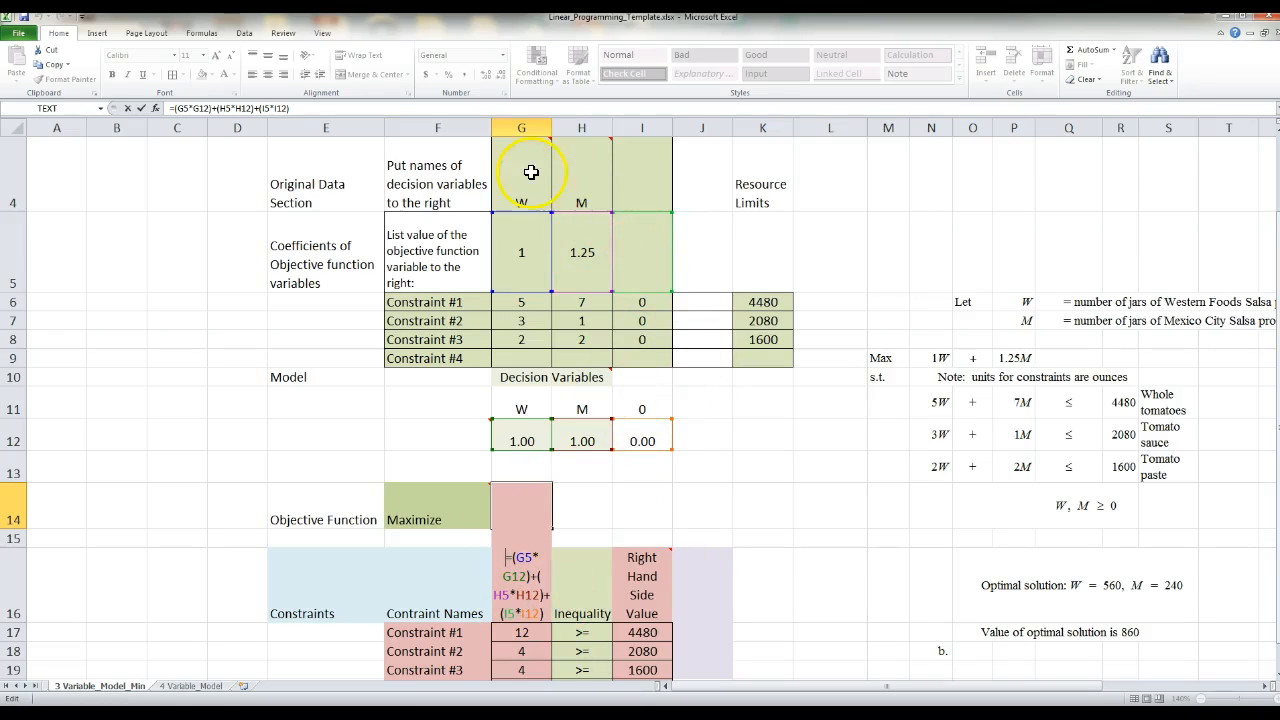
{"action": "mouse_move", "coordinate": [516, 170]}
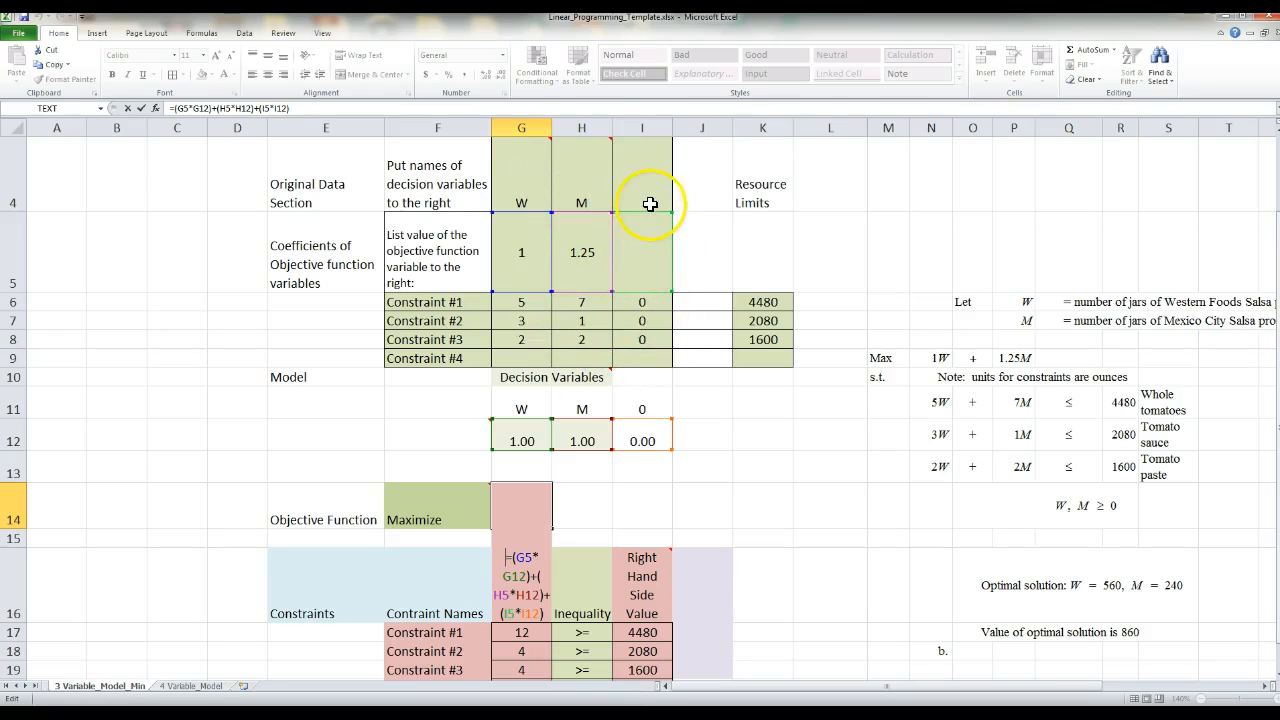
{"action": "type", "text": "="}
{"action": "left_click", "coordinate": [643, 257]}
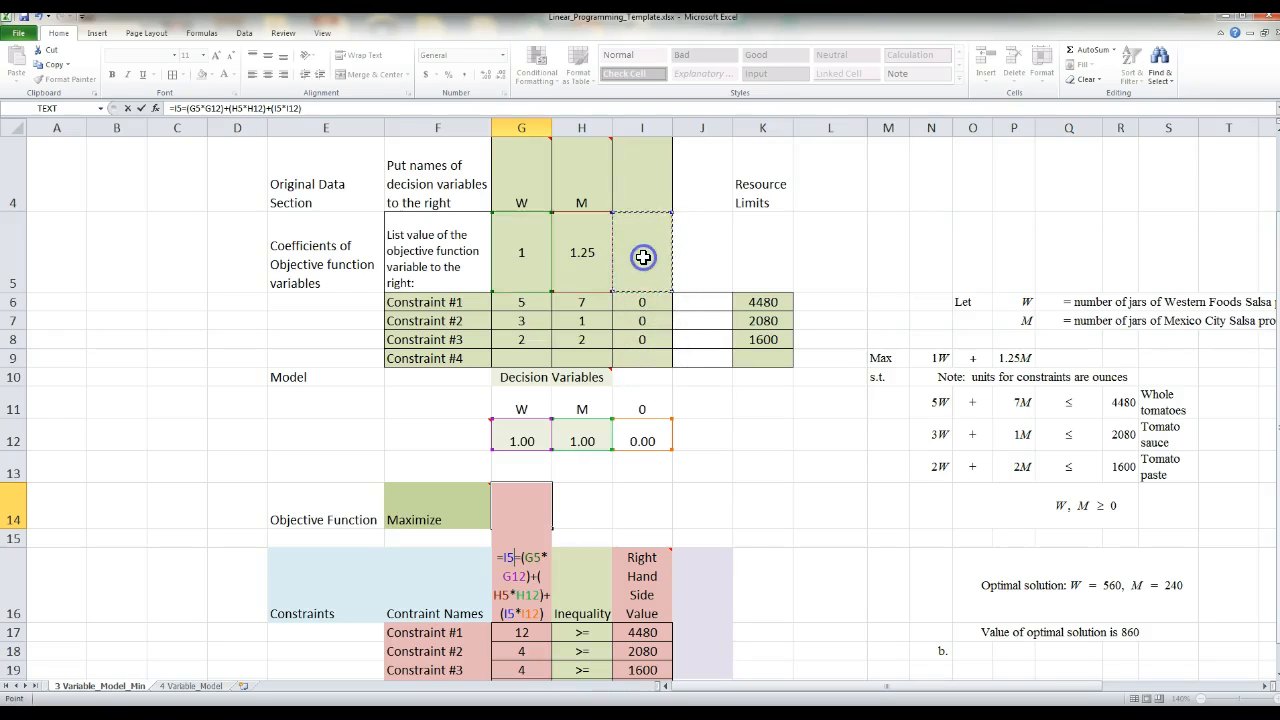
{"action": "key", "text": "Escape"}
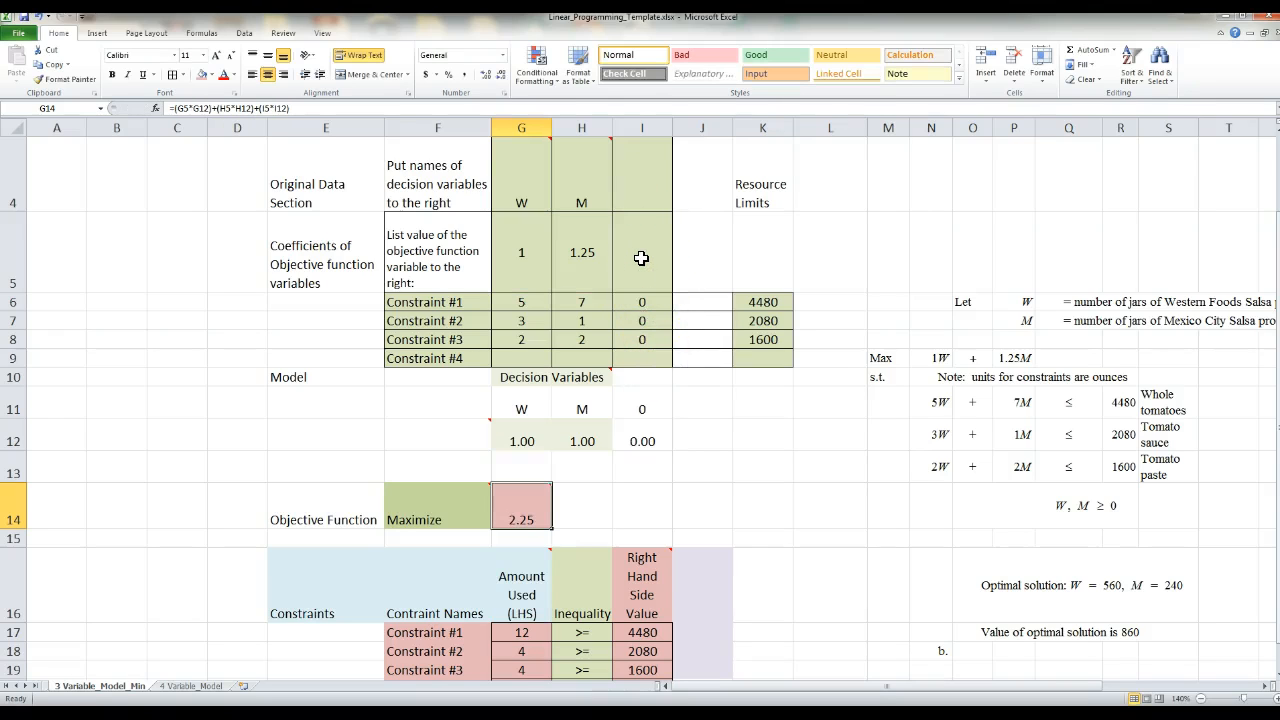
- Enter 0 as the third variable's objective function coefficient in I5 and check the objective function cell G14
{"action": "left_click", "coordinate": [641, 258]}
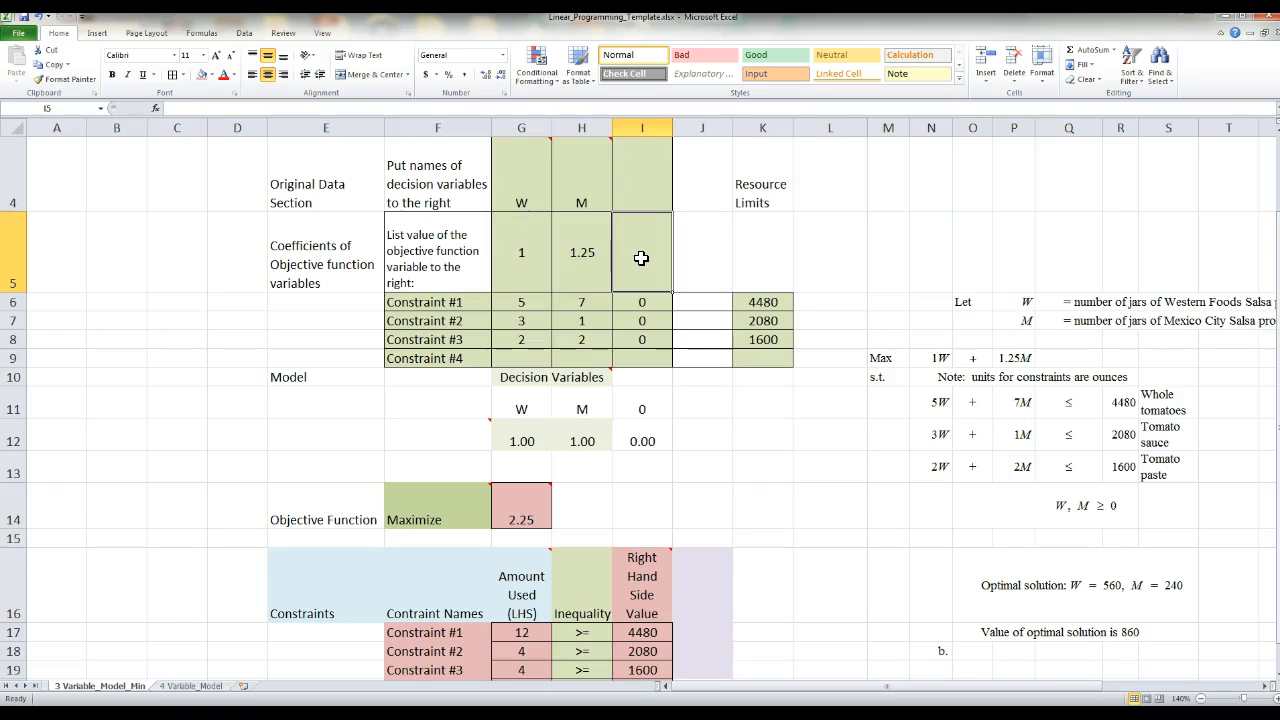
{"action": "type", "text": "0"}
{"action": "key", "text": "Return"}
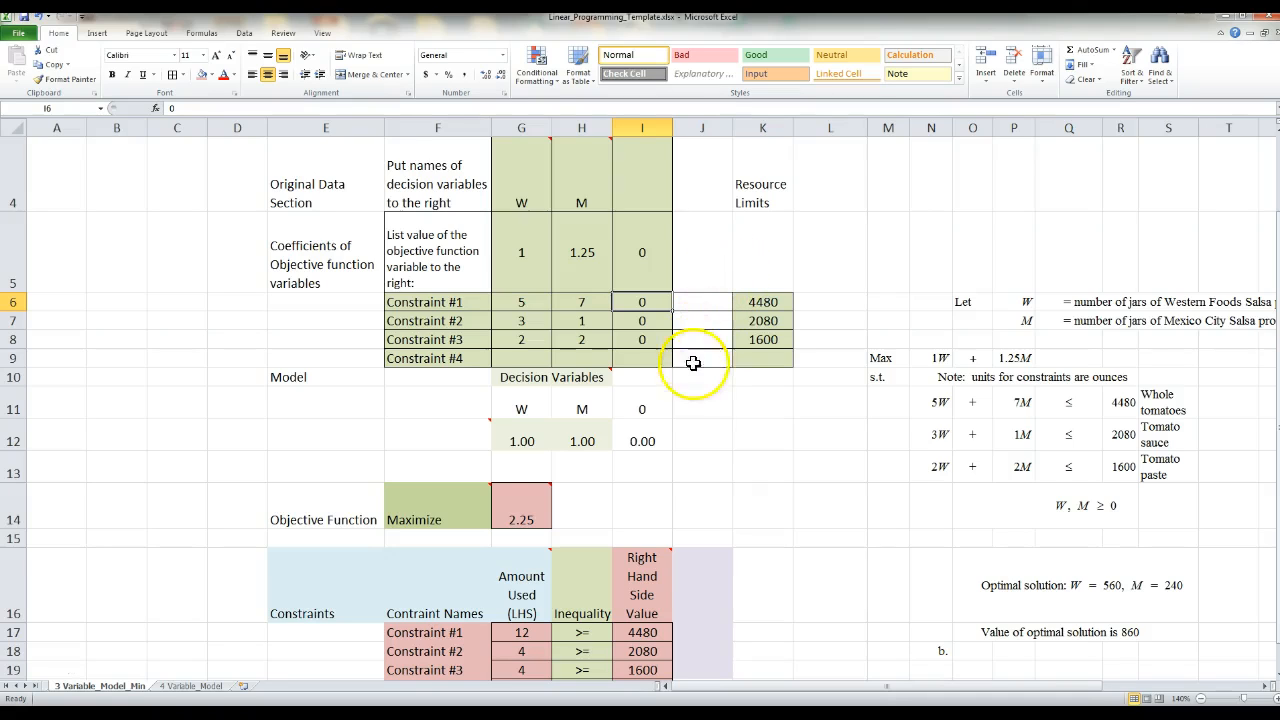
{"action": "left_click", "coordinate": [526, 503]}
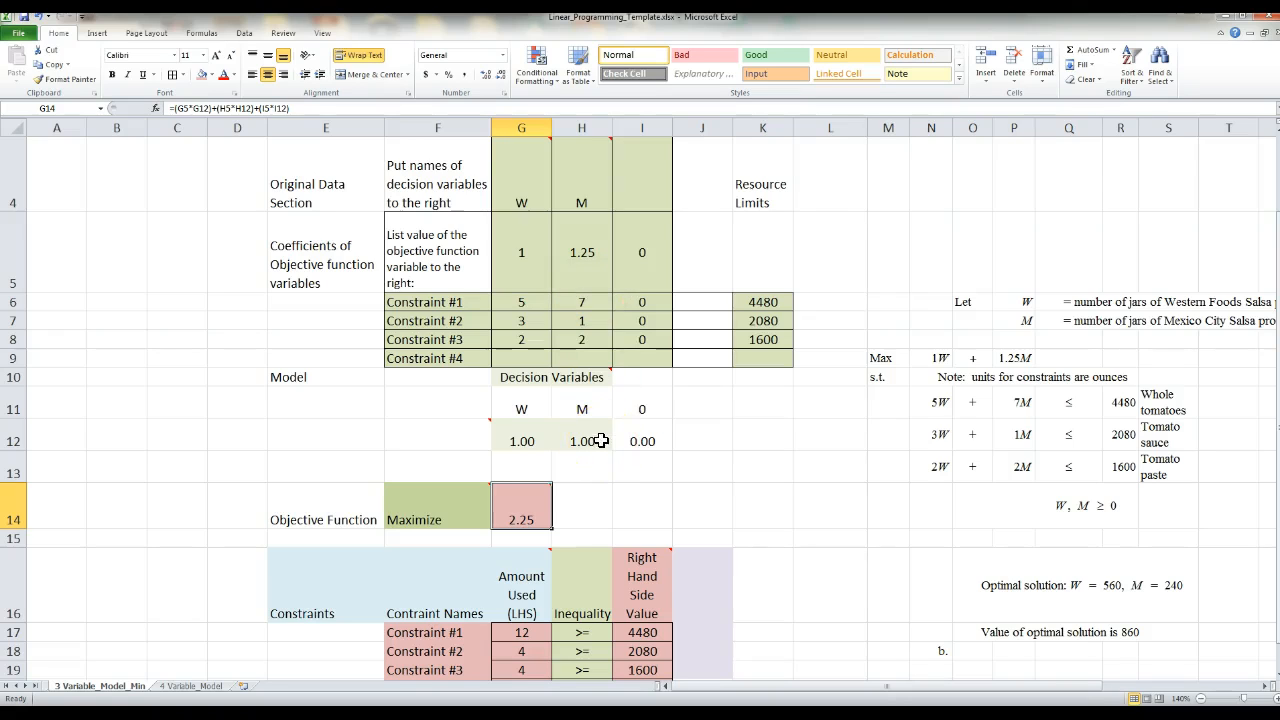
{"action": "mouse_move", "coordinate": [535, 502]}
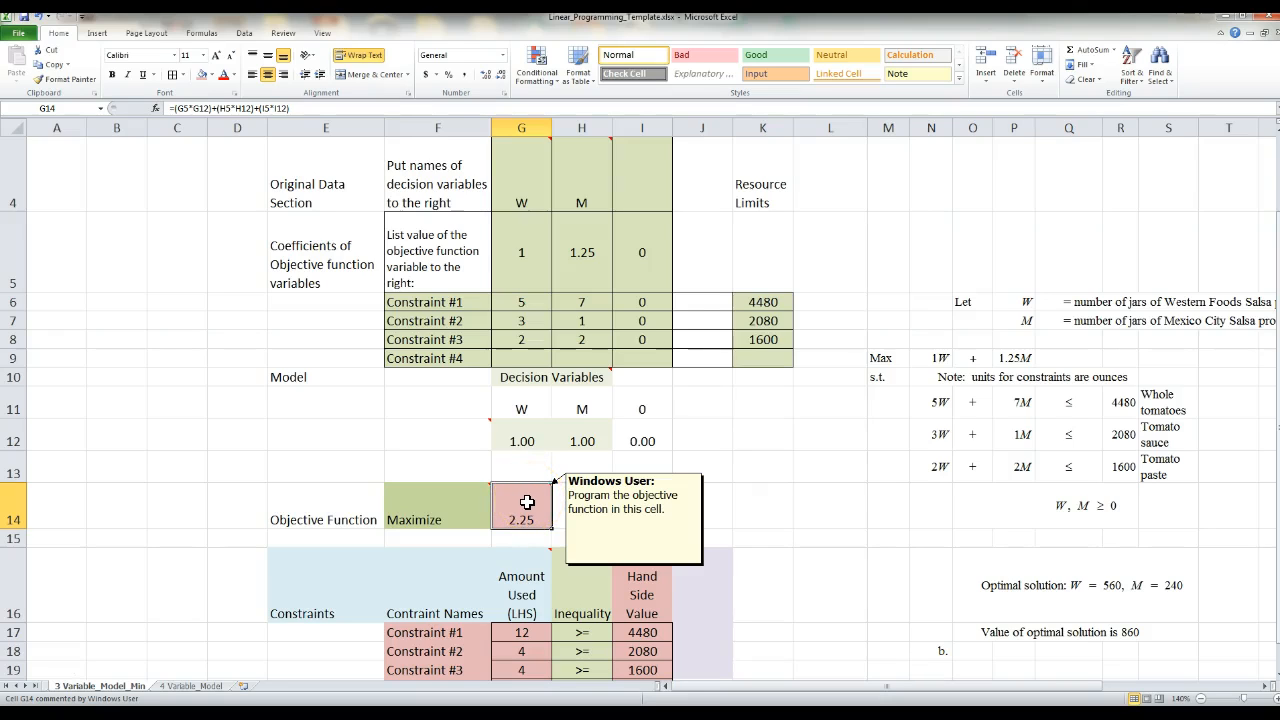
{"action": "left_click", "coordinate": [767, 492]}
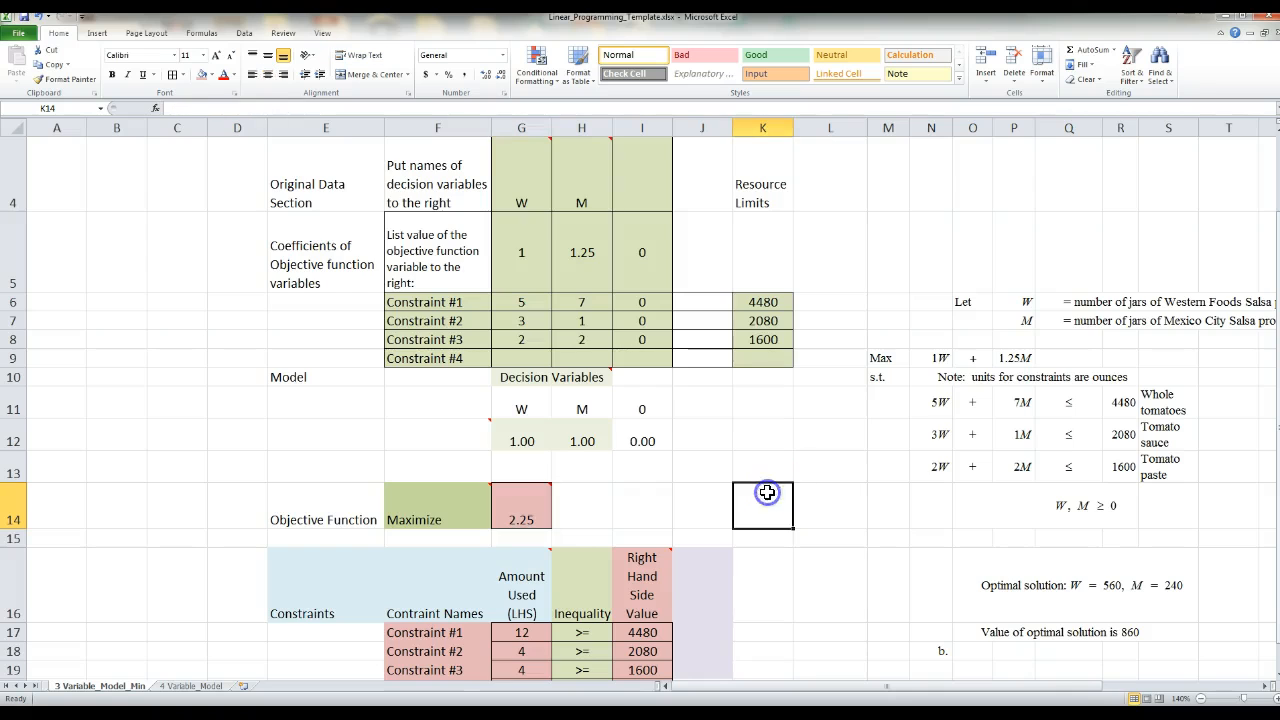
- Examine the Constraint #1 amount-used formula in G17 and compare its cell references with the written whole tomatoes constraint
{"action": "scroll", "coordinate": [767, 492], "scroll_direction": "down", "scroll_amount": 1}
{"action": "scroll", "coordinate": [767, 492], "scroll_direction": "up", "scroll_amount": 1}
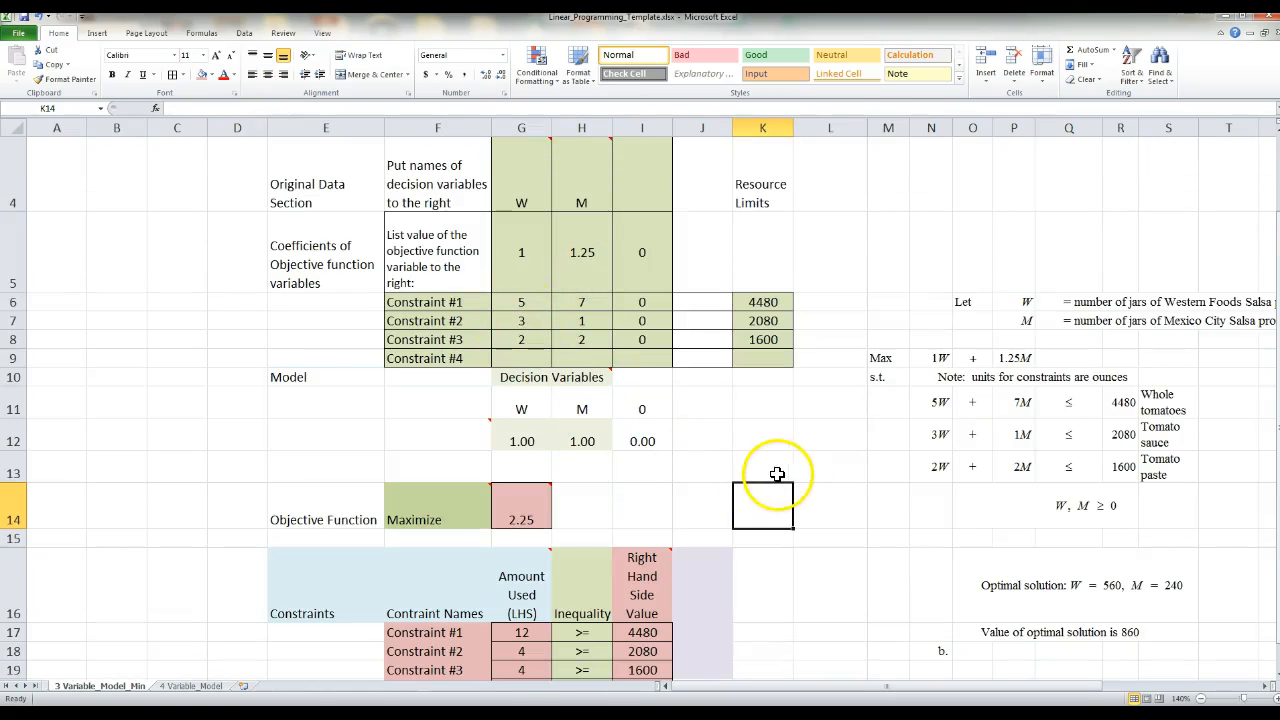
{"action": "scroll", "coordinate": [760, 470], "scroll_direction": "down", "scroll_amount": 1}
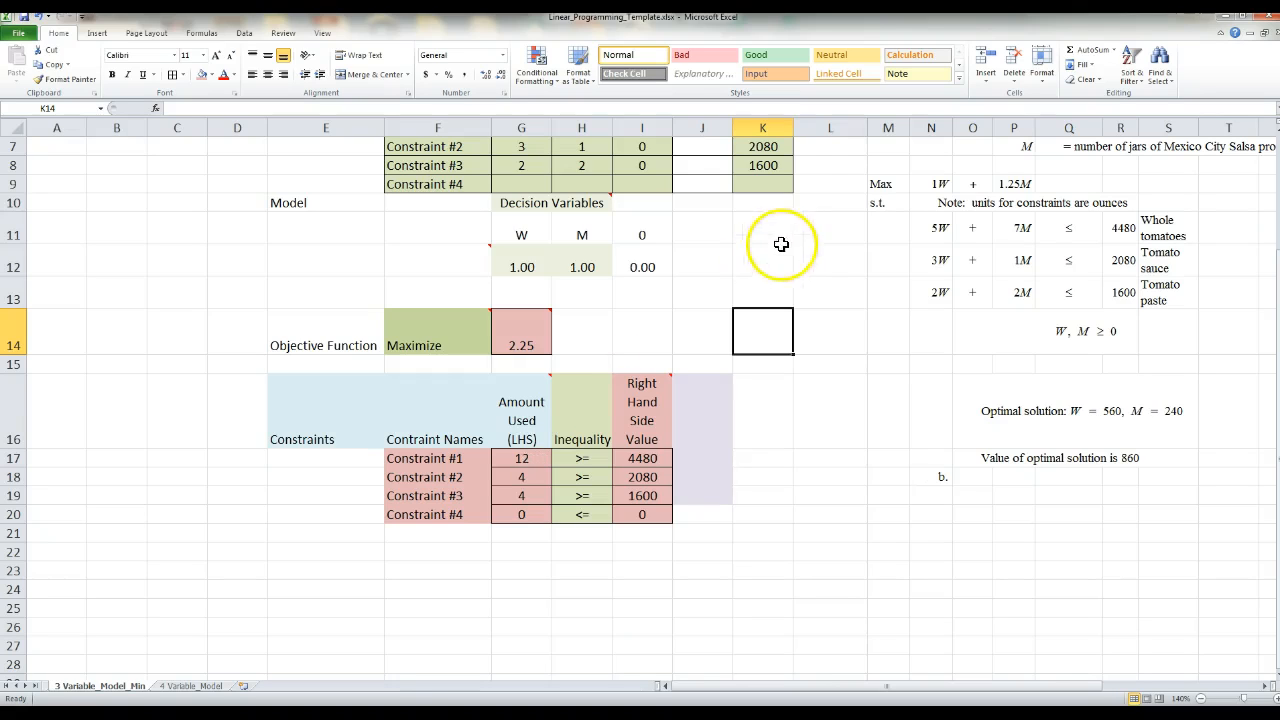
{"action": "left_click", "coordinate": [920, 233]}
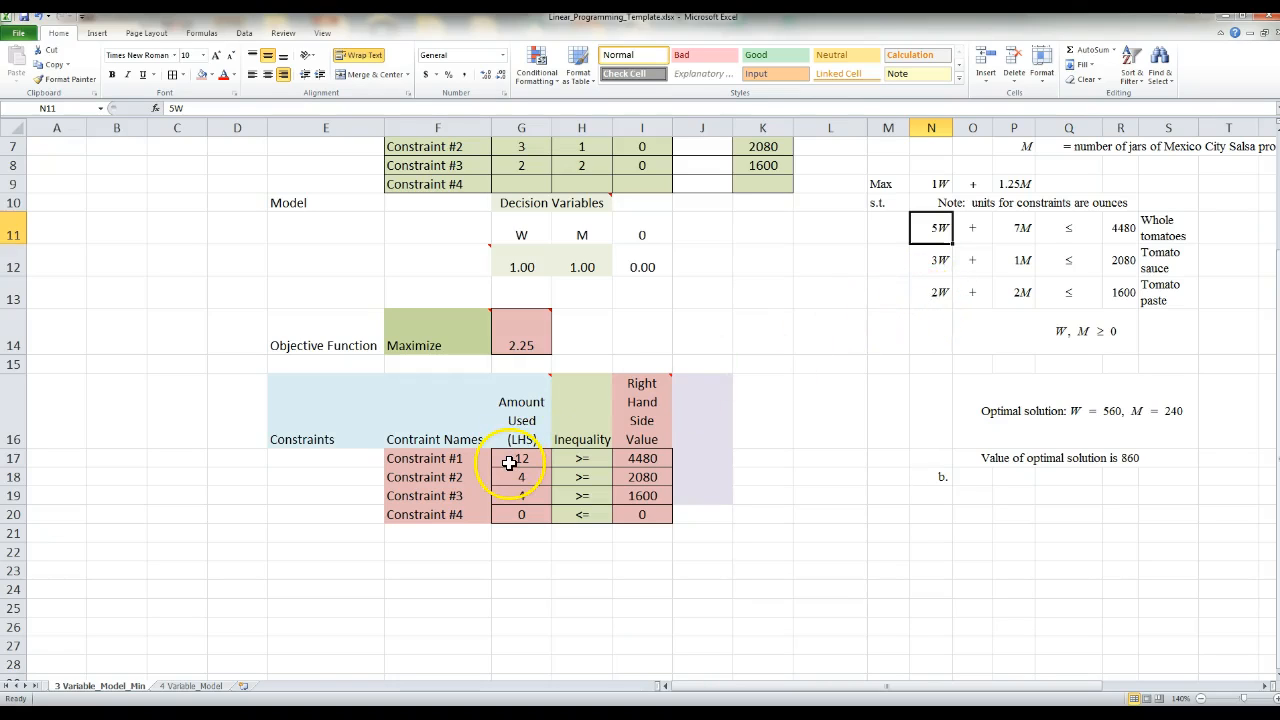
{"action": "scroll", "coordinate": [810, 408], "scroll_direction": "up", "scroll_amount": 1}
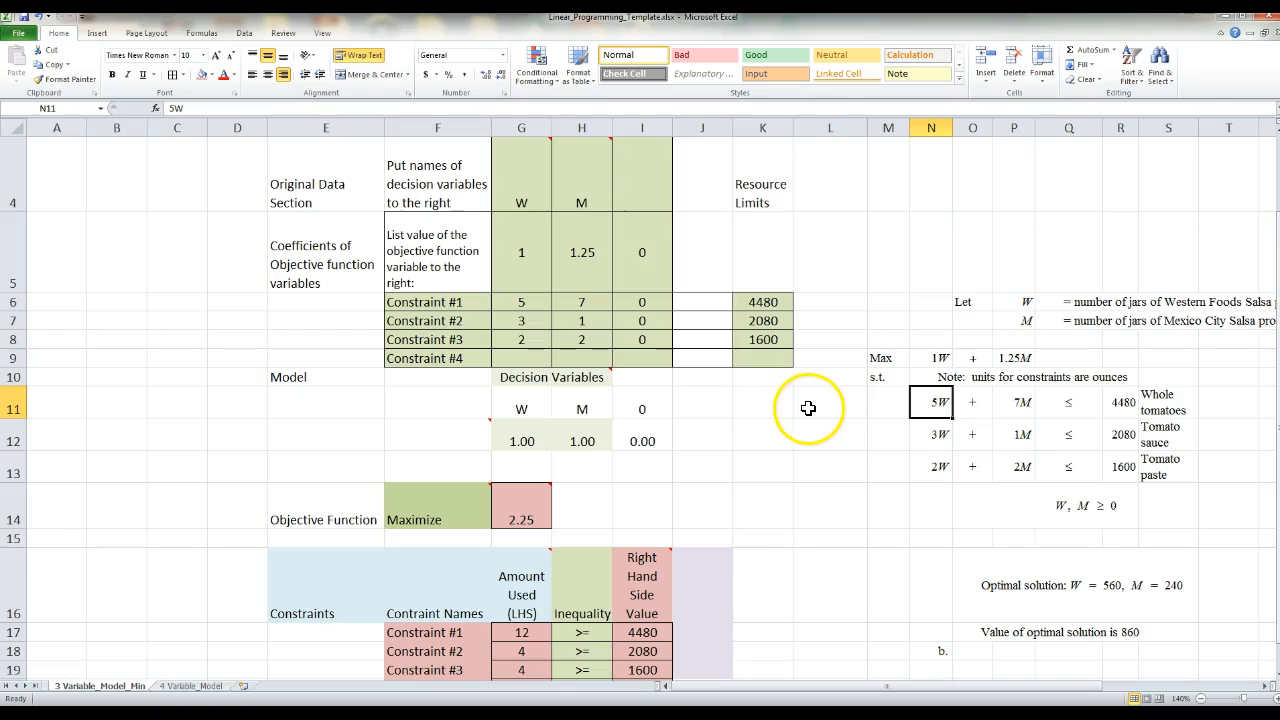
{"action": "left_click", "coordinate": [503, 633]}
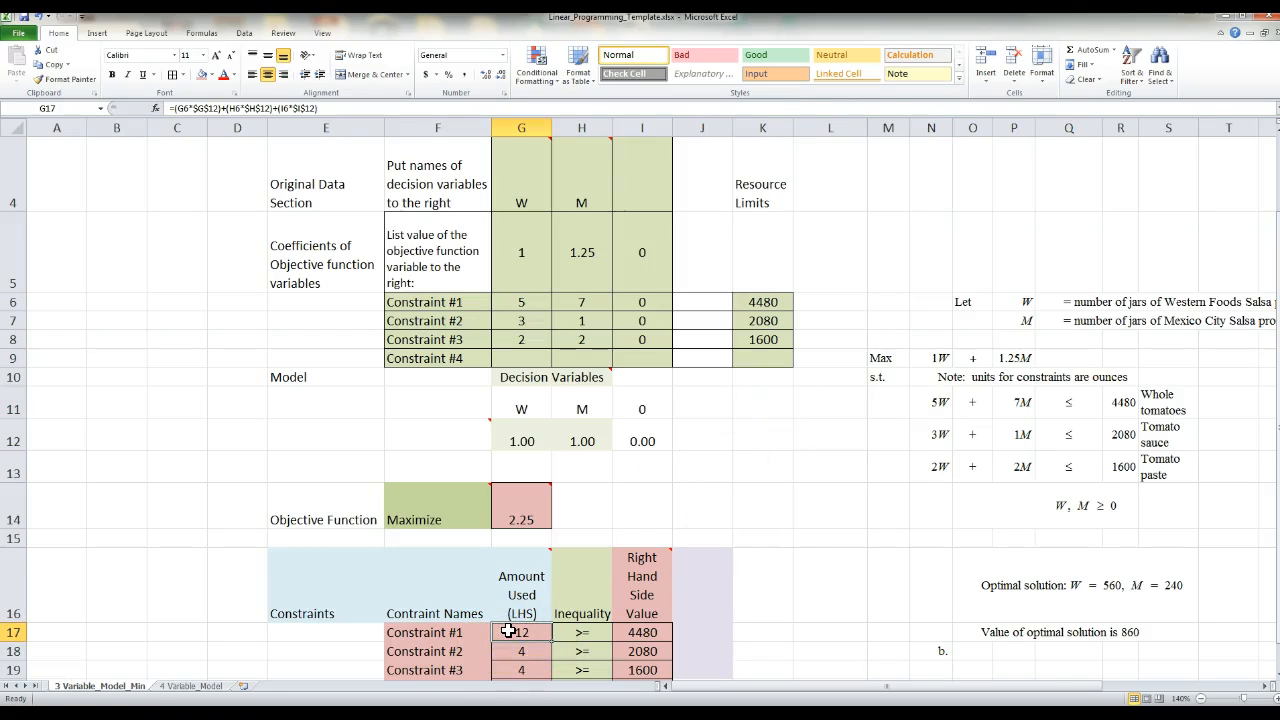
{"action": "double_click", "coordinate": [509, 632]}
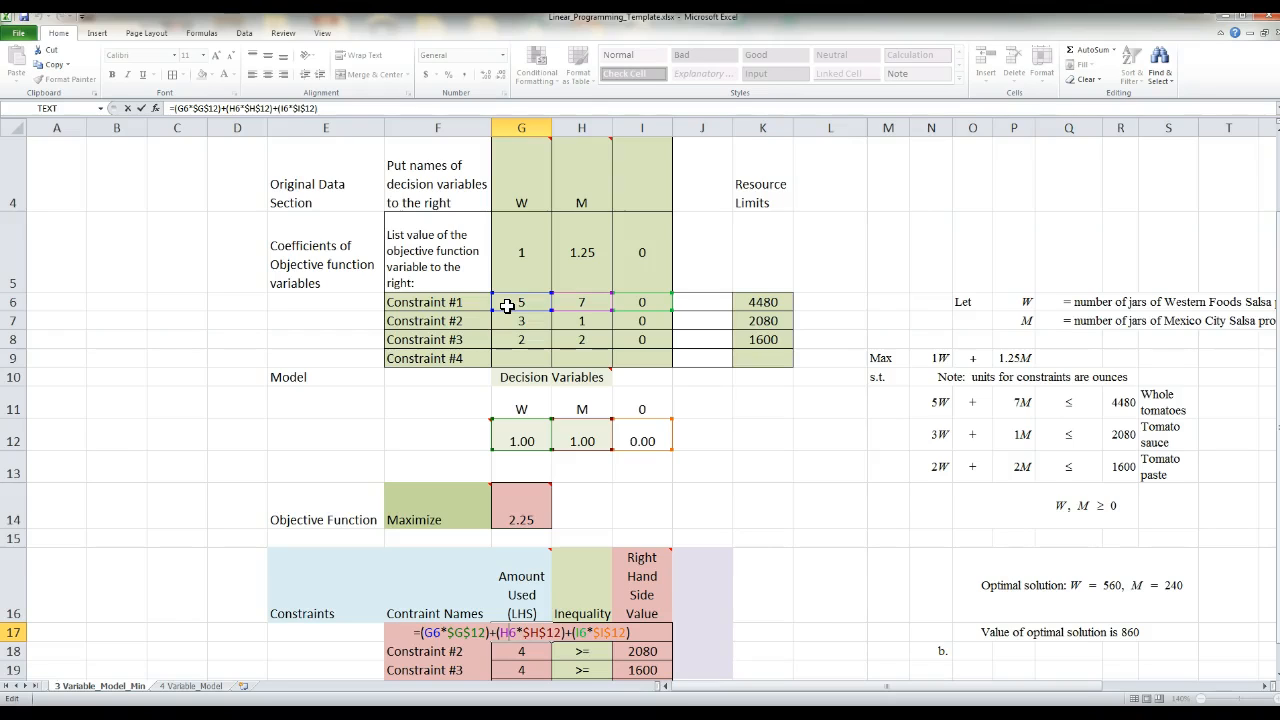
{"action": "left_click", "coordinate": [505, 435]}
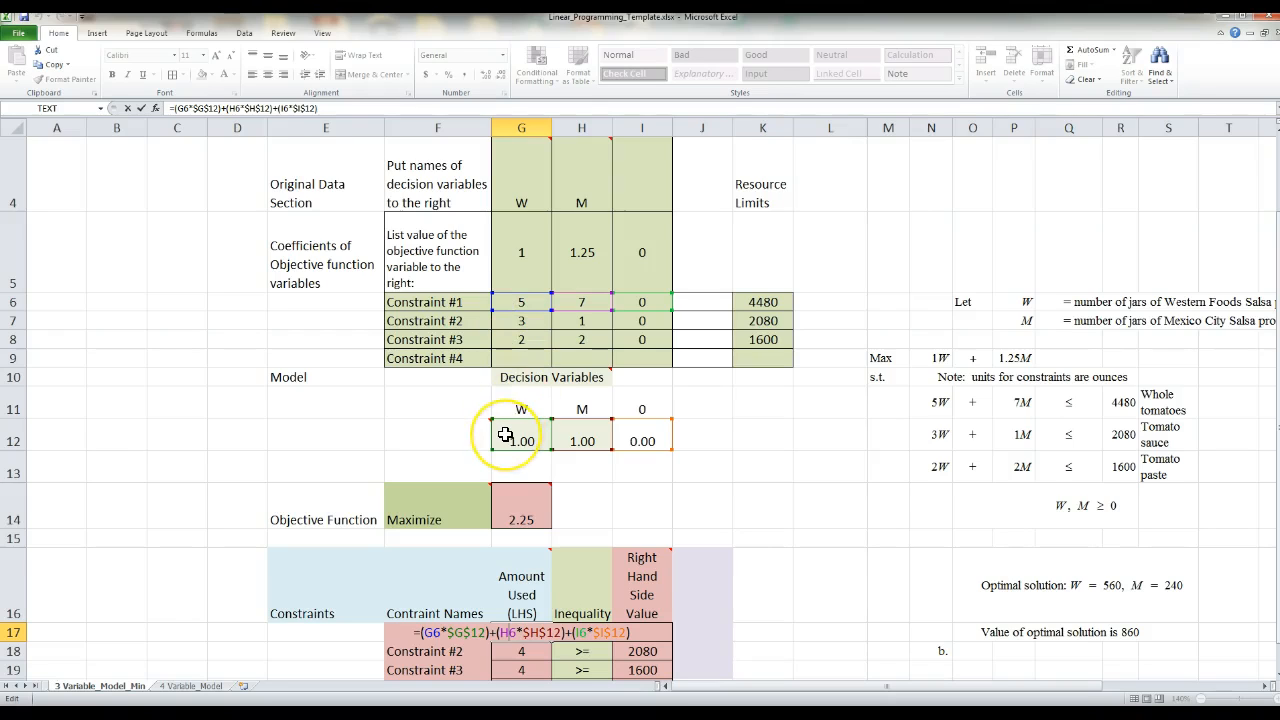
{"action": "mouse_move", "coordinate": [475, 488]}
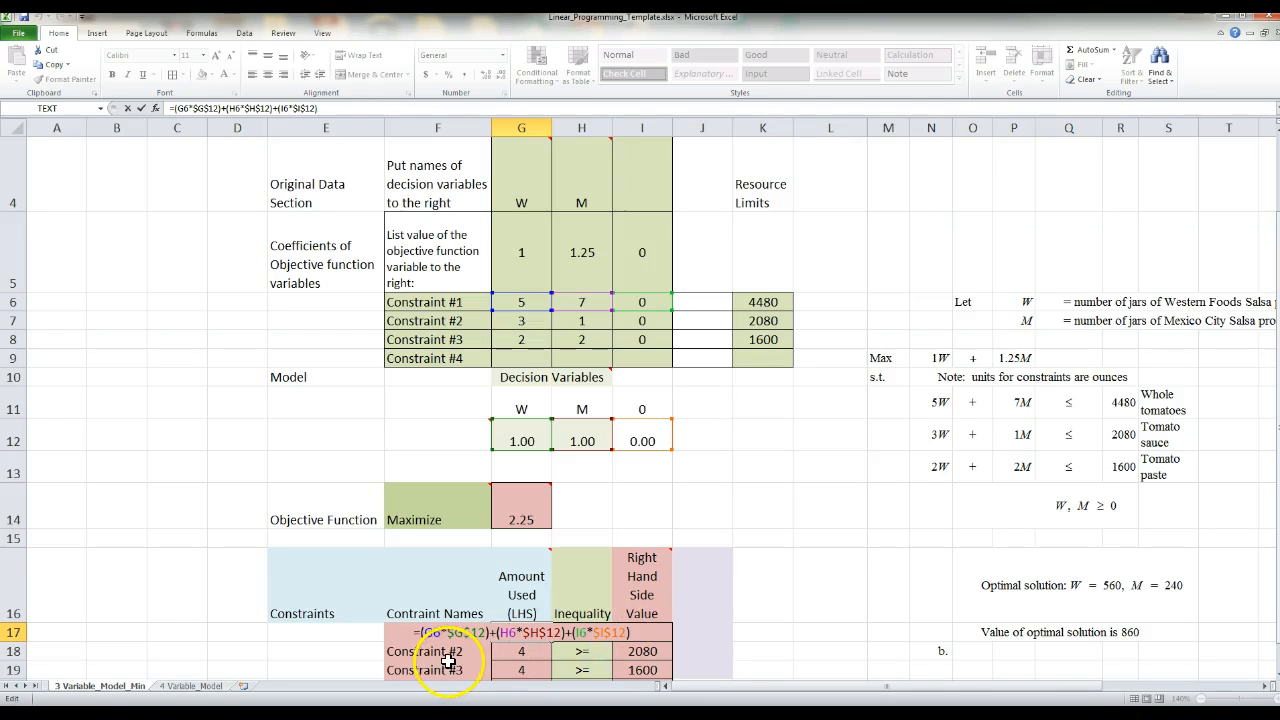
{"action": "left_click", "coordinate": [923, 403]}
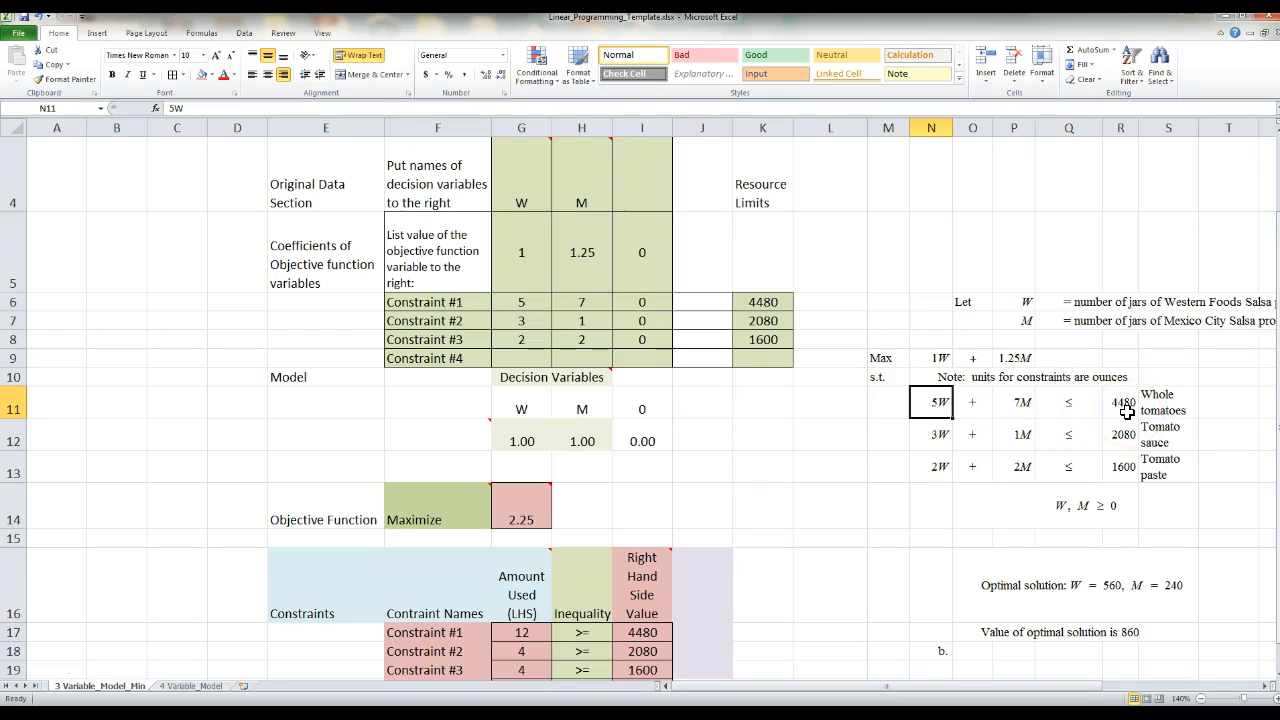
- Change the inequality signs of Constraints #1 to #3 in H17, H18 and H19 to <=
{"action": "scroll", "coordinate": [780, 460], "scroll_direction": "down", "scroll_amount": 1}
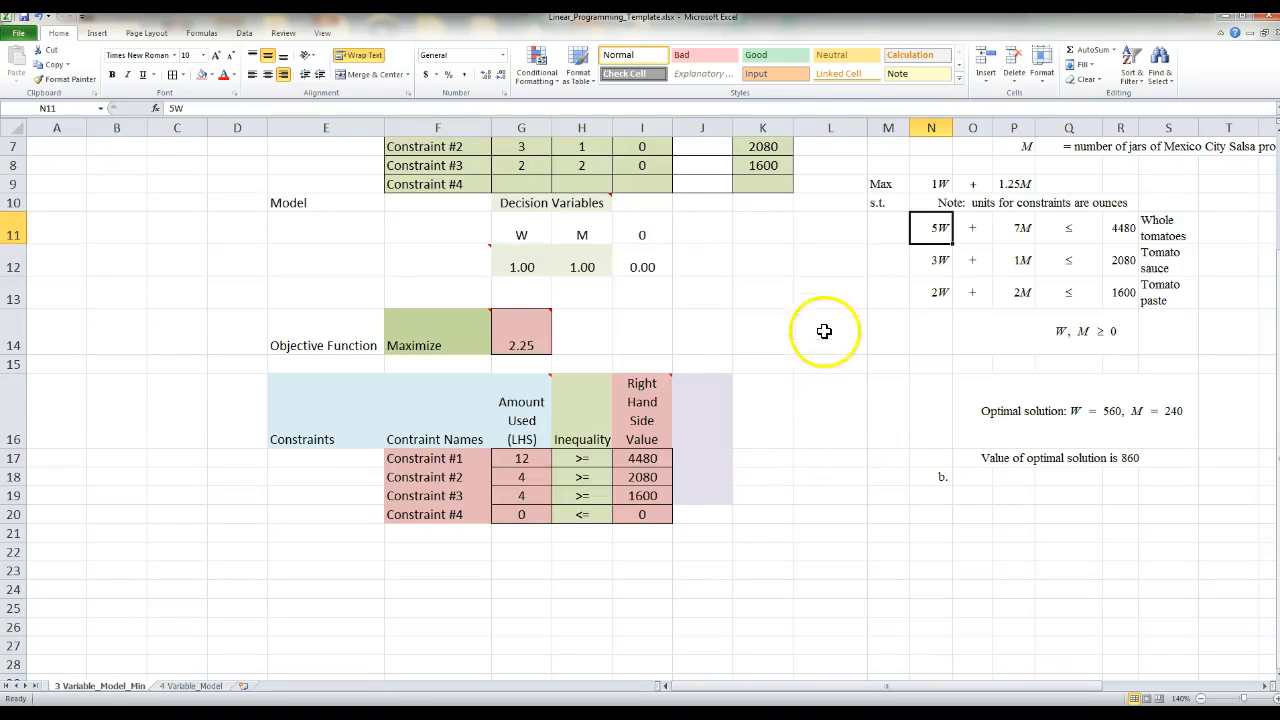
{"action": "left_click", "coordinate": [572, 459]}
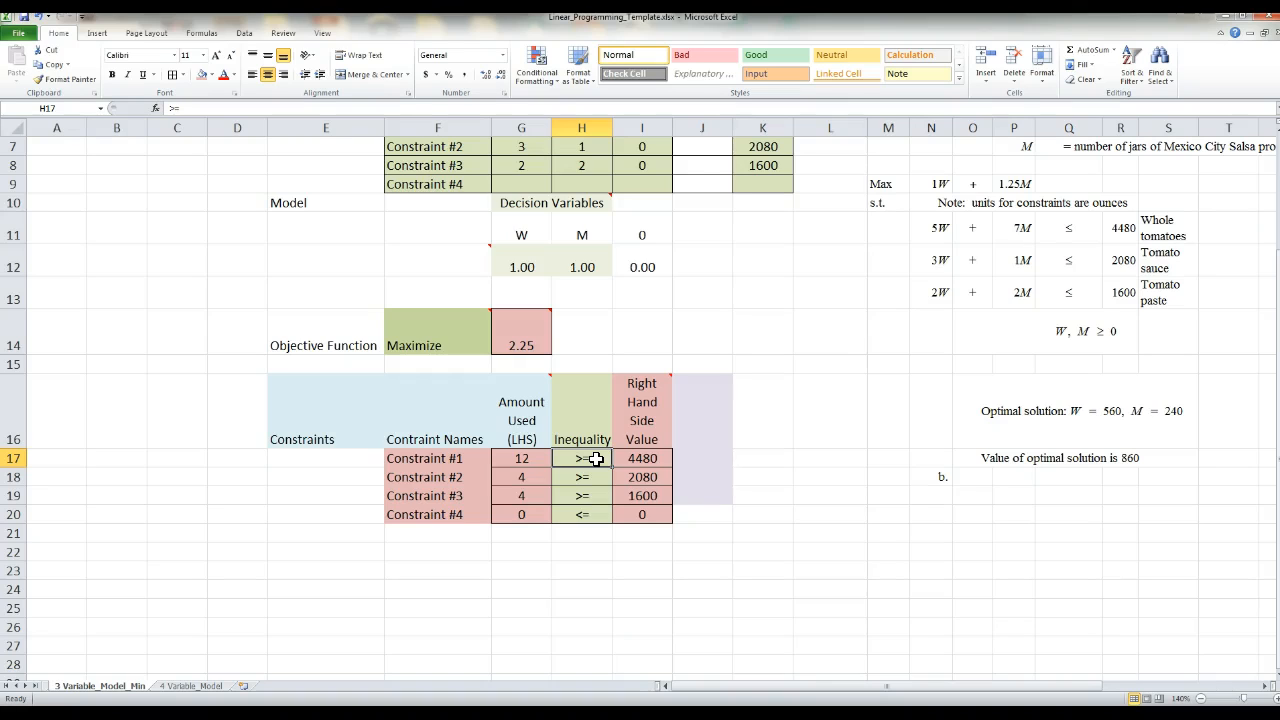
{"action": "type", "text": "<"}
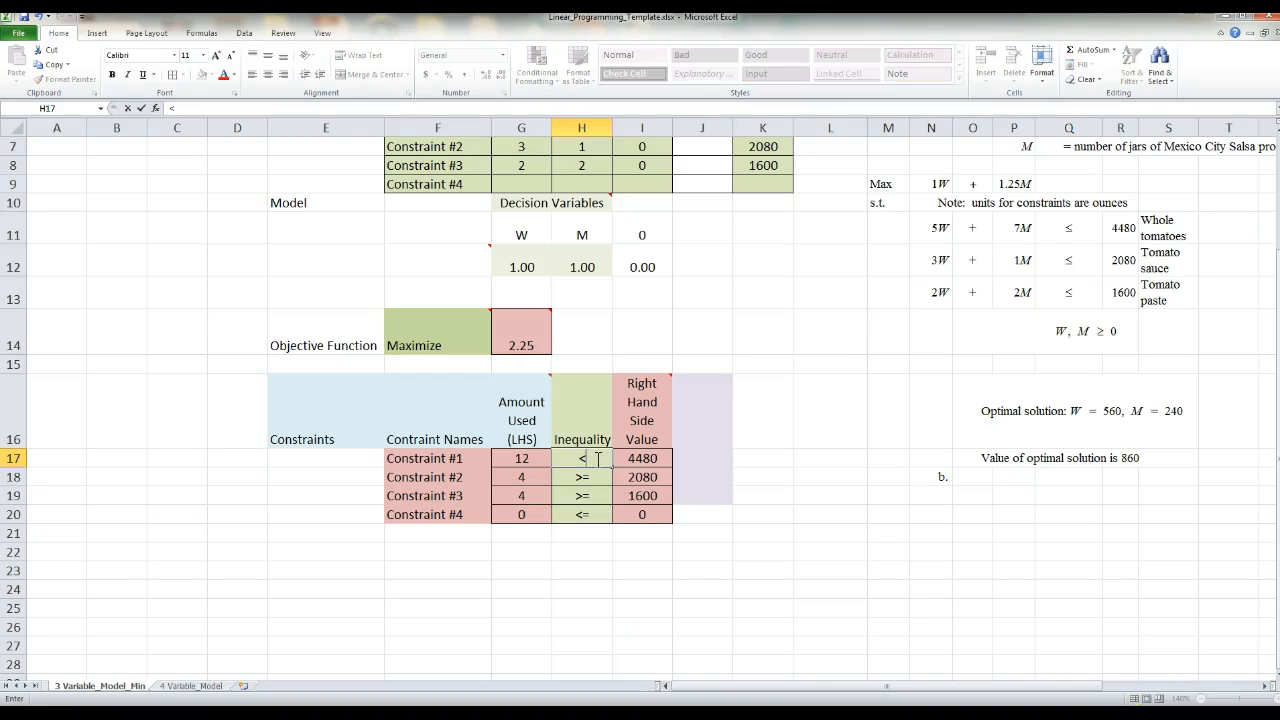
{"action": "type", "text": "="}
{"action": "key", "text": "Return"}
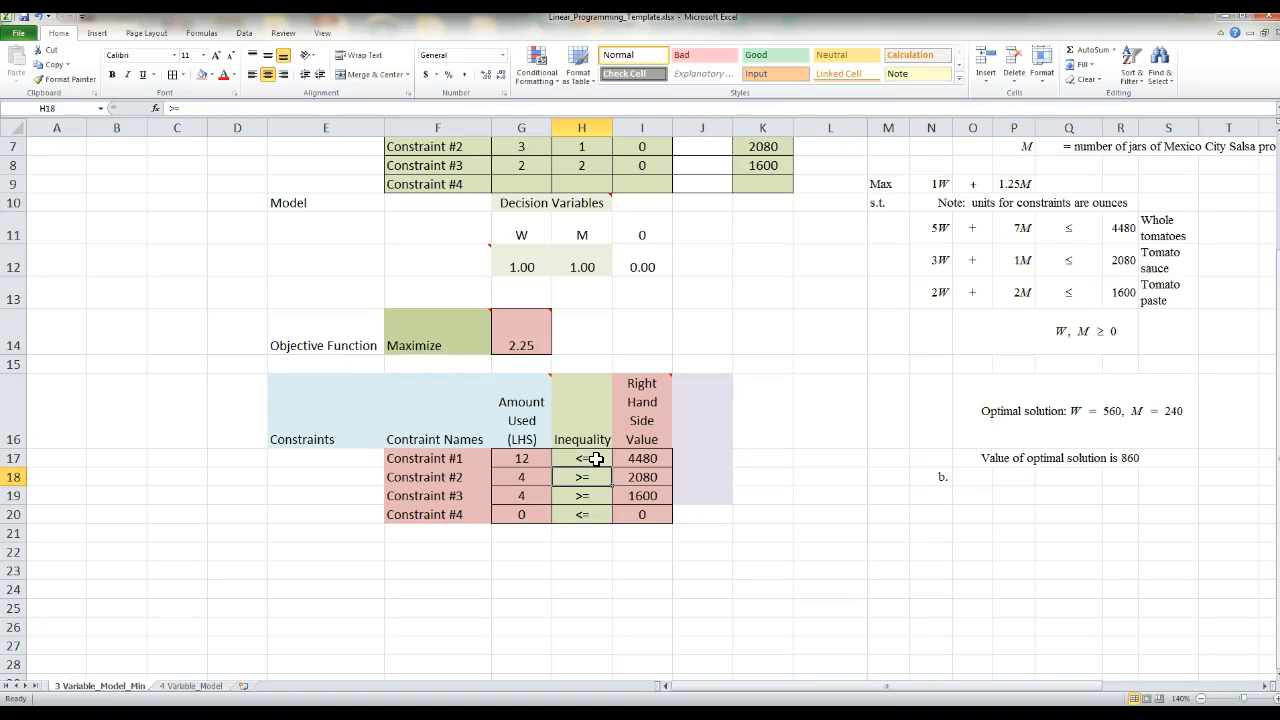
{"action": "type", "text": "<"}
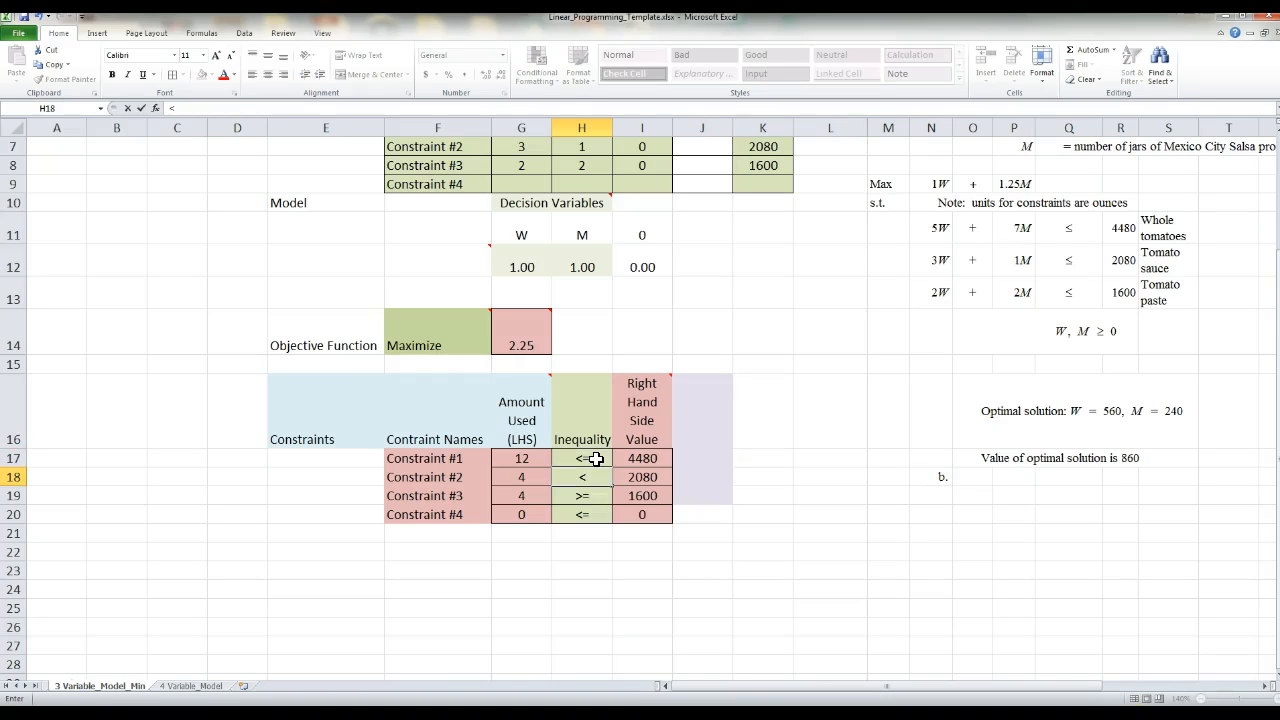
{"action": "type", "text": "="}
{"action": "key", "text": "Return"}
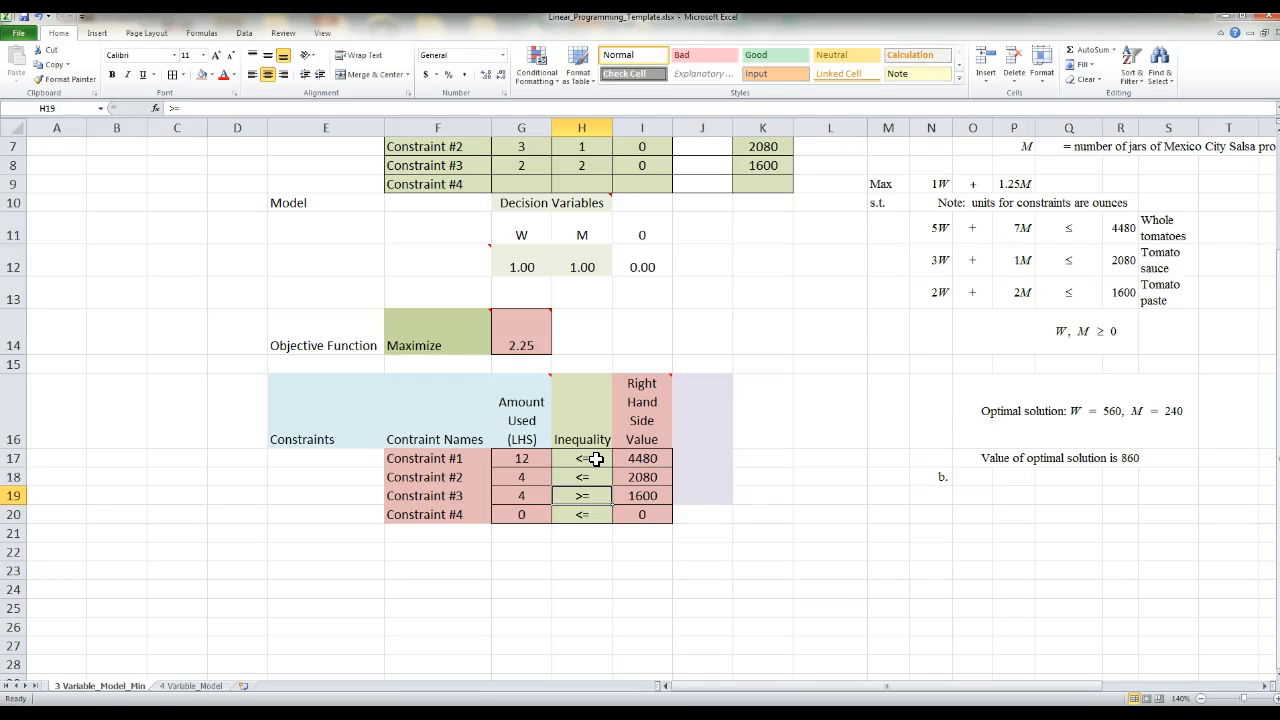
{"action": "type", "text": "<"}
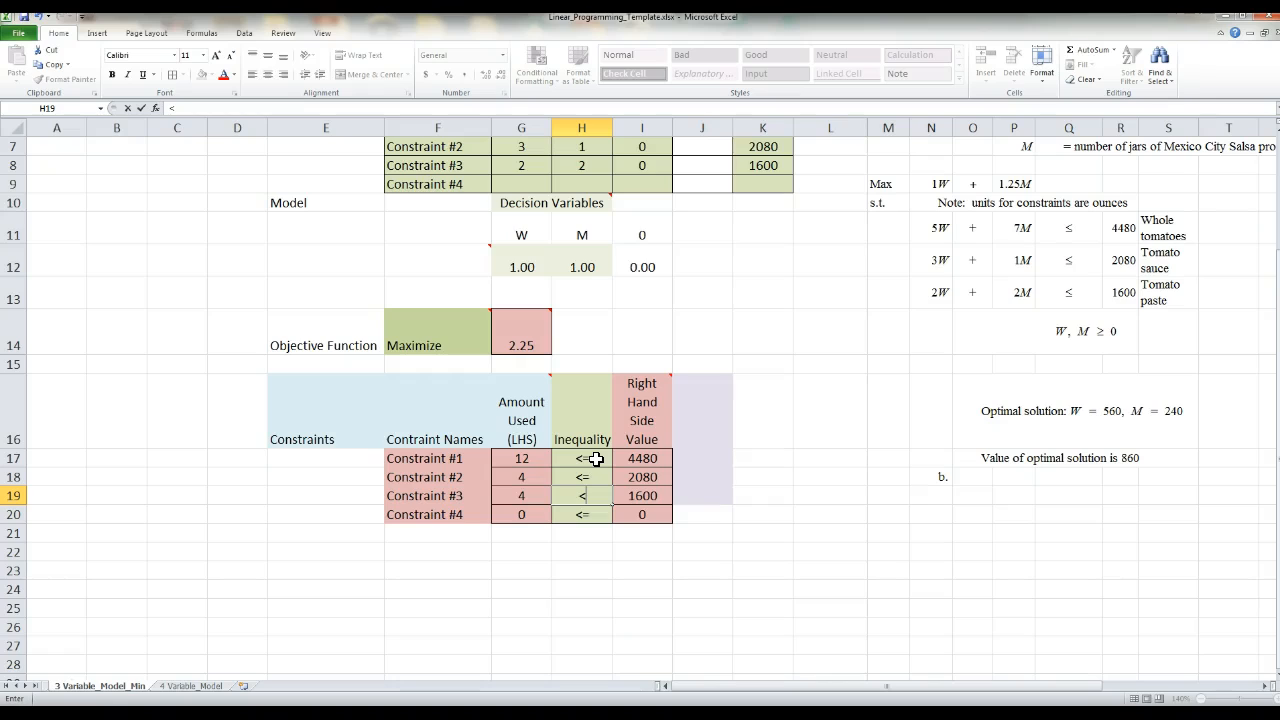
{"action": "type", "text": "="}
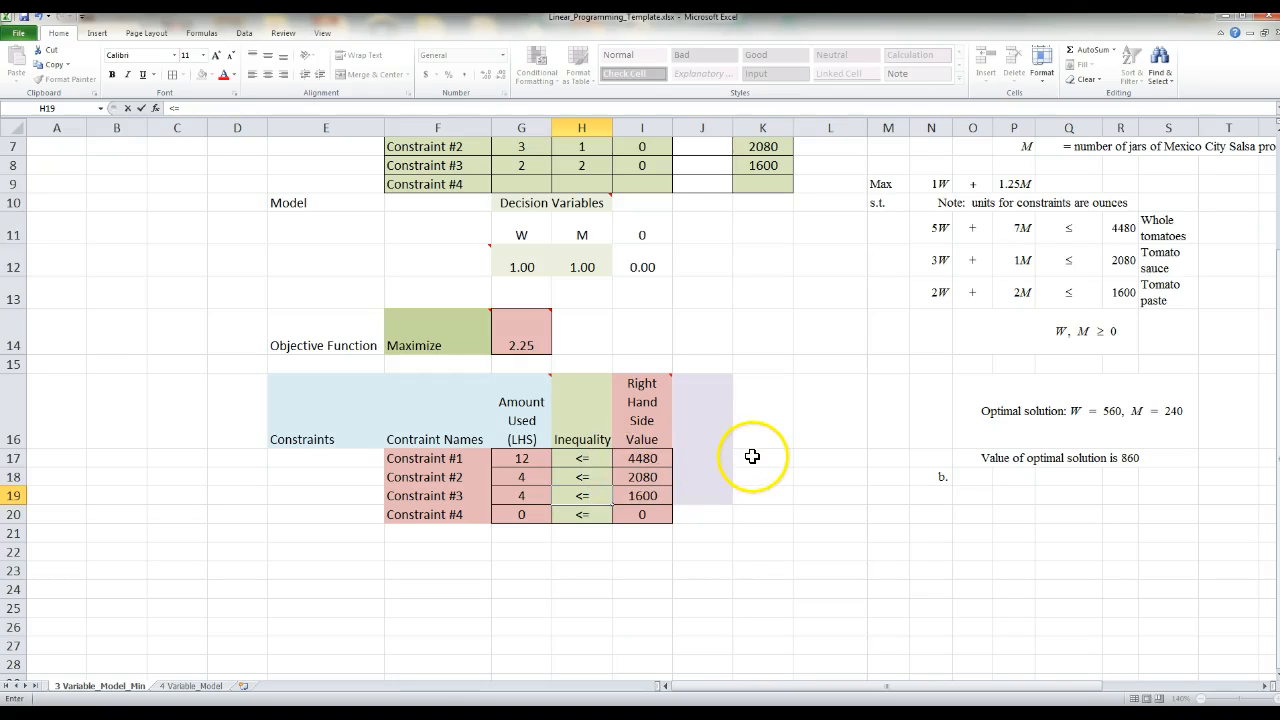
{"action": "scroll", "coordinate": [781, 435], "scroll_direction": "up", "scroll_amount": 1}
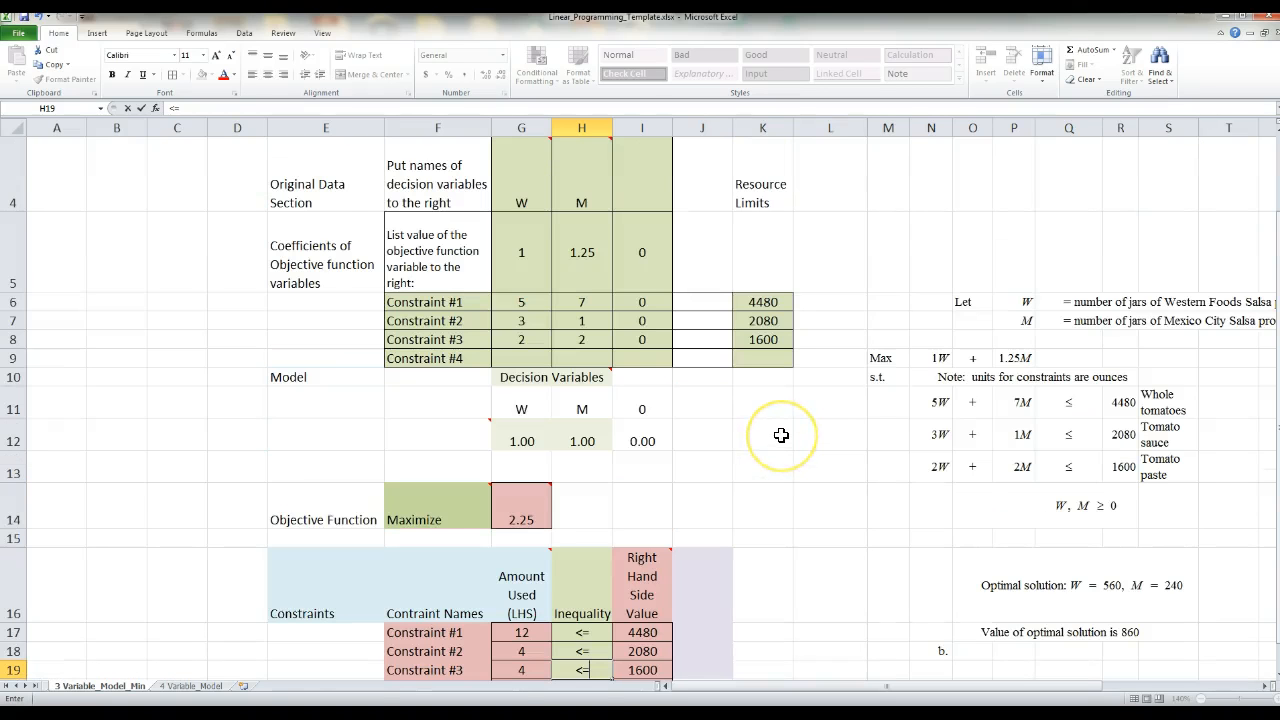
{"action": "left_click", "coordinate": [625, 634]}
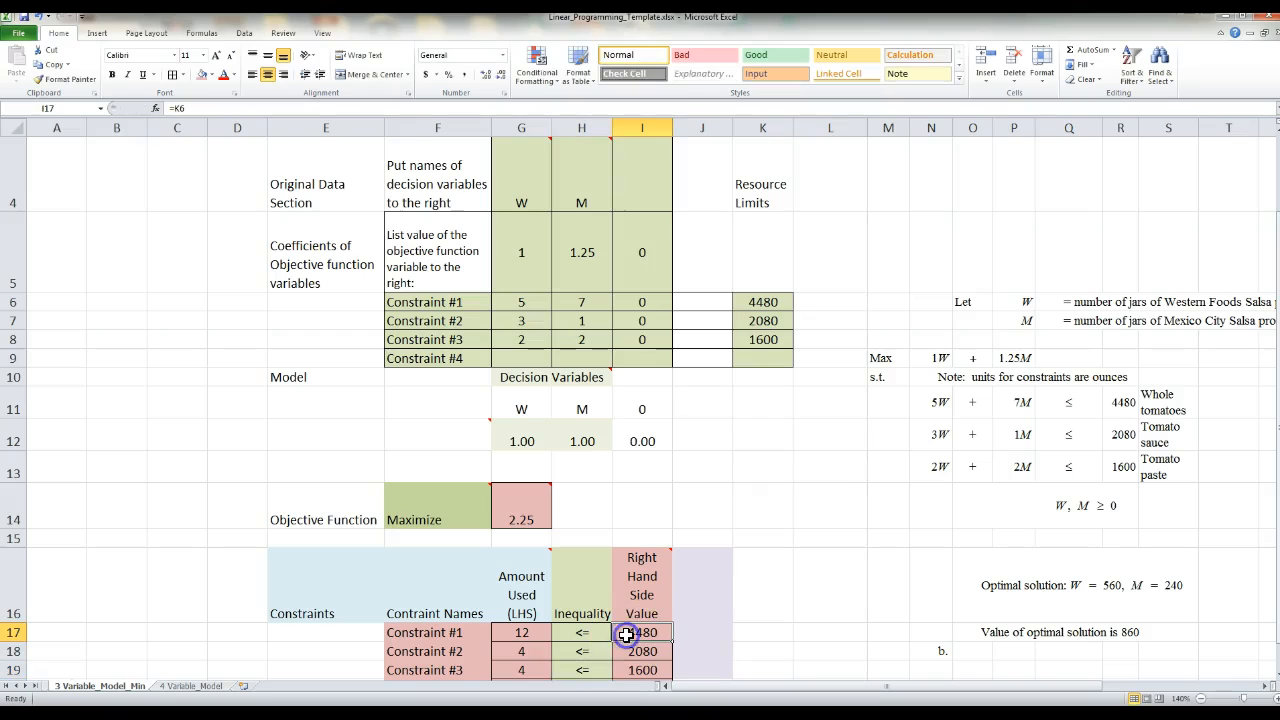
- Check that the right-hand side formulas in I17, I18 and I19 refer to the matching resource limits in column K
{"action": "double_click", "coordinate": [625, 634]}
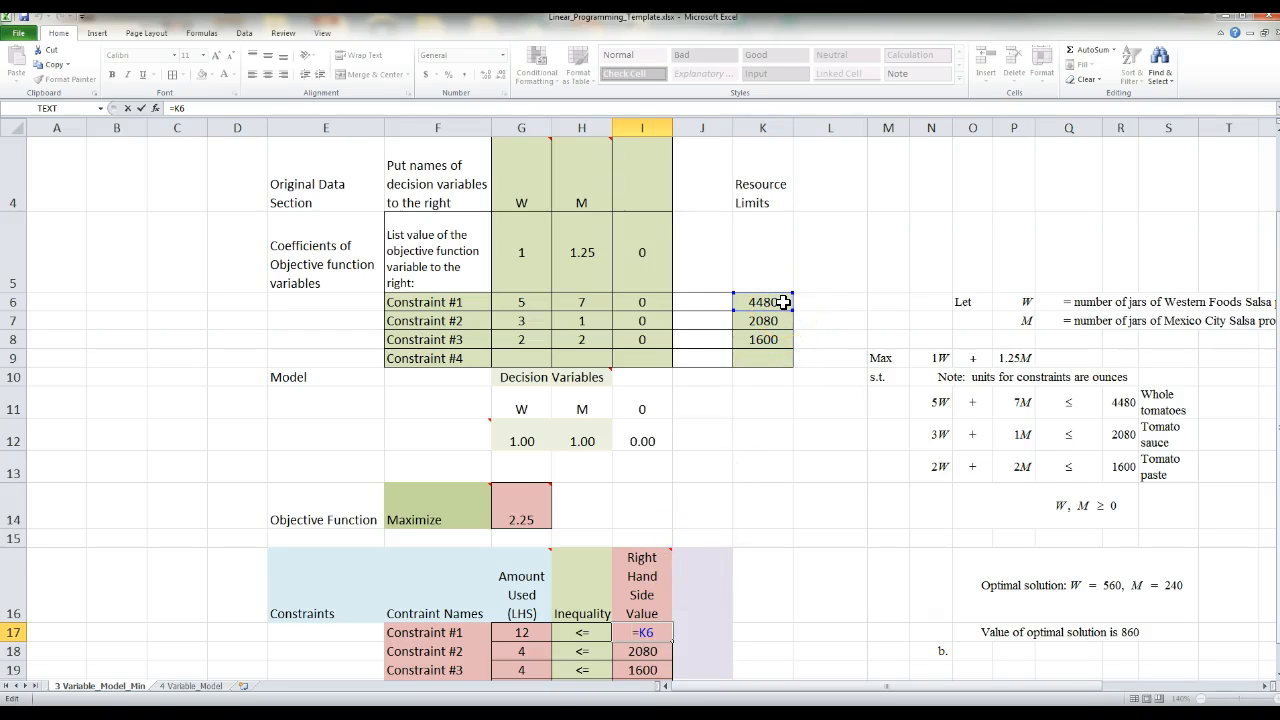
{"action": "left_click", "coordinate": [655, 633]}
{"action": "key", "text": "Return"}
{"action": "double_click", "coordinate": [648, 651]}
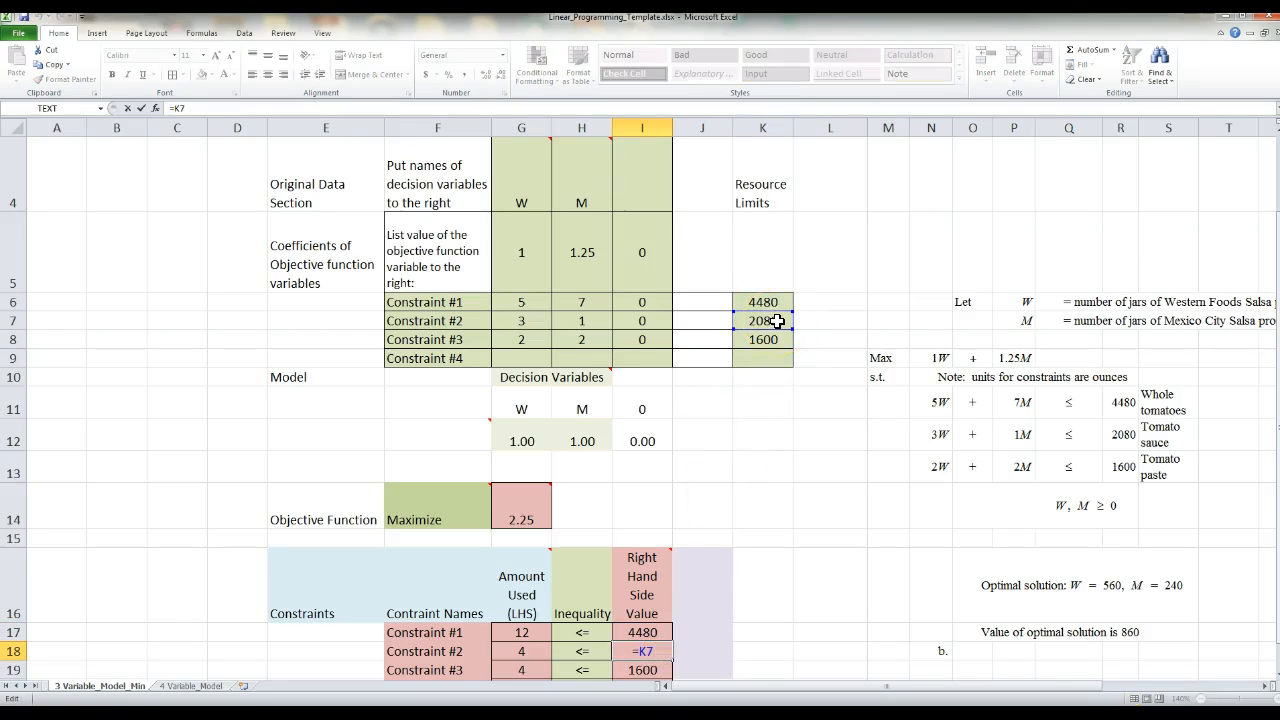
{"action": "key", "text": "Return"}
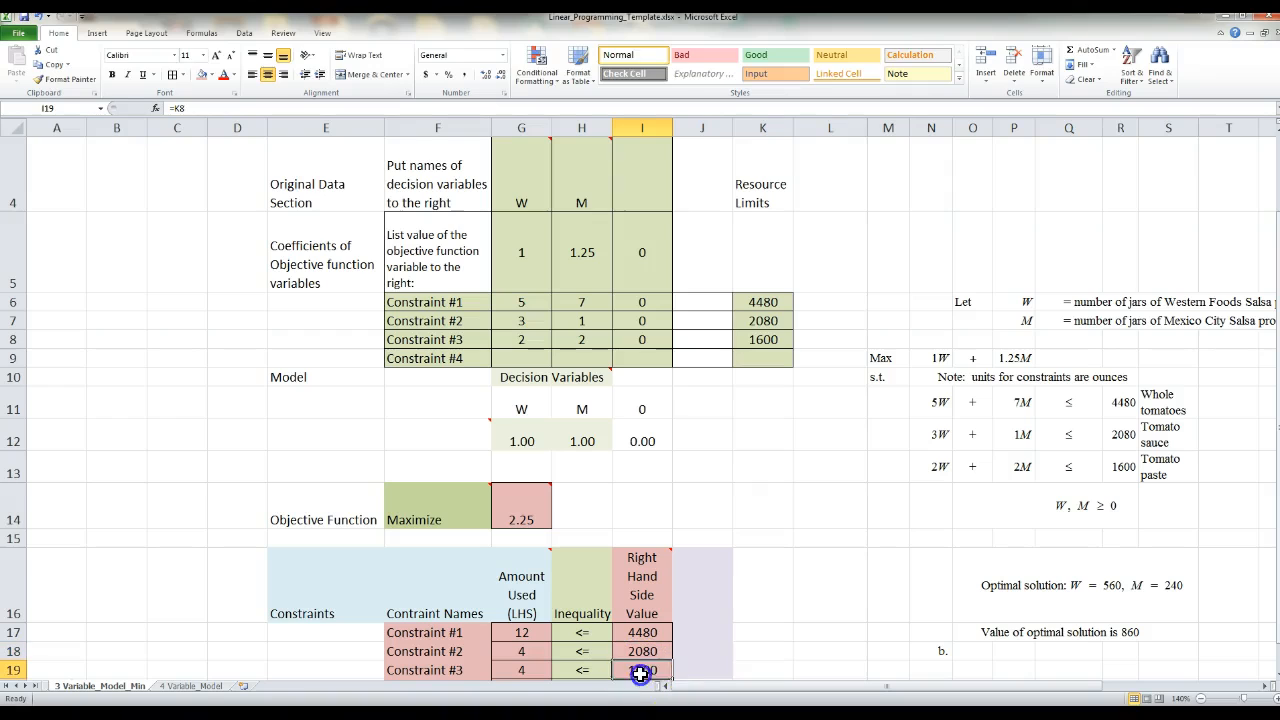
{"action": "double_click", "coordinate": [640, 674]}
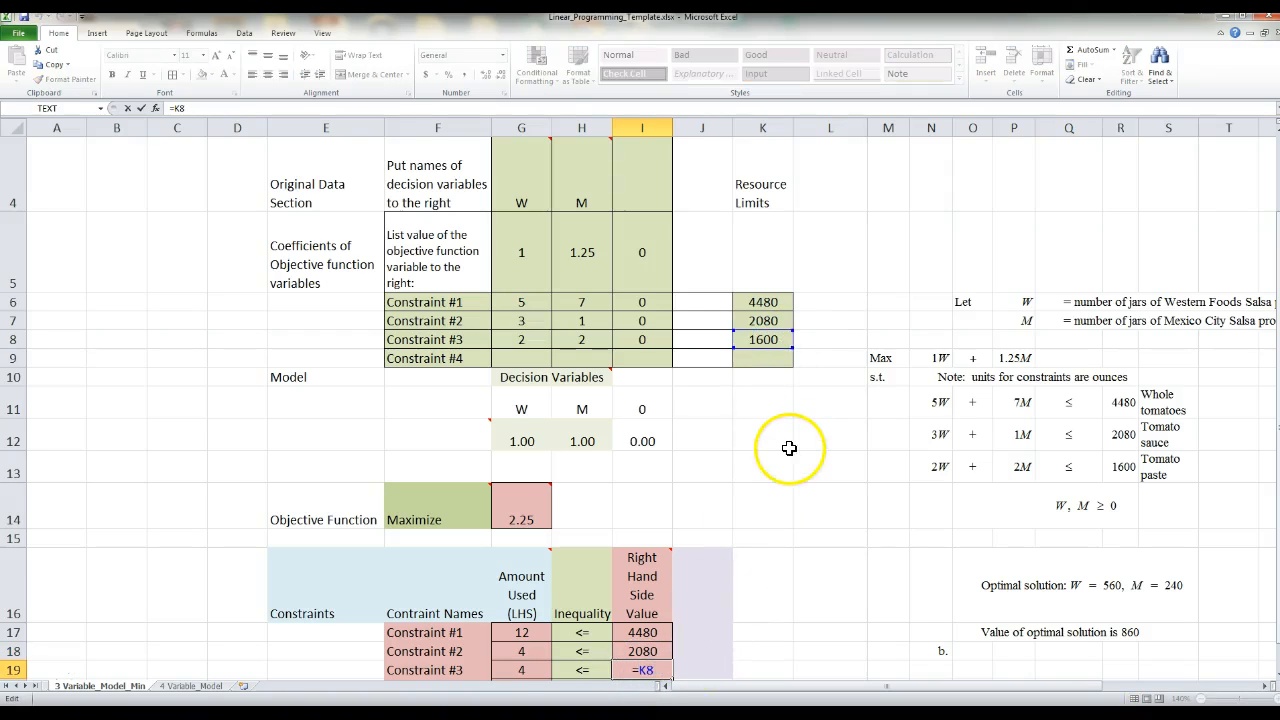
{"action": "key", "text": "Escape"}
- Examine the relative coefficient references and absolute decision variable references in the amount-used formulas of Constraints #1 and #2 in G17 and G18
{"action": "scroll", "coordinate": [770, 560], "scroll_direction": "down", "scroll_amount": 1}
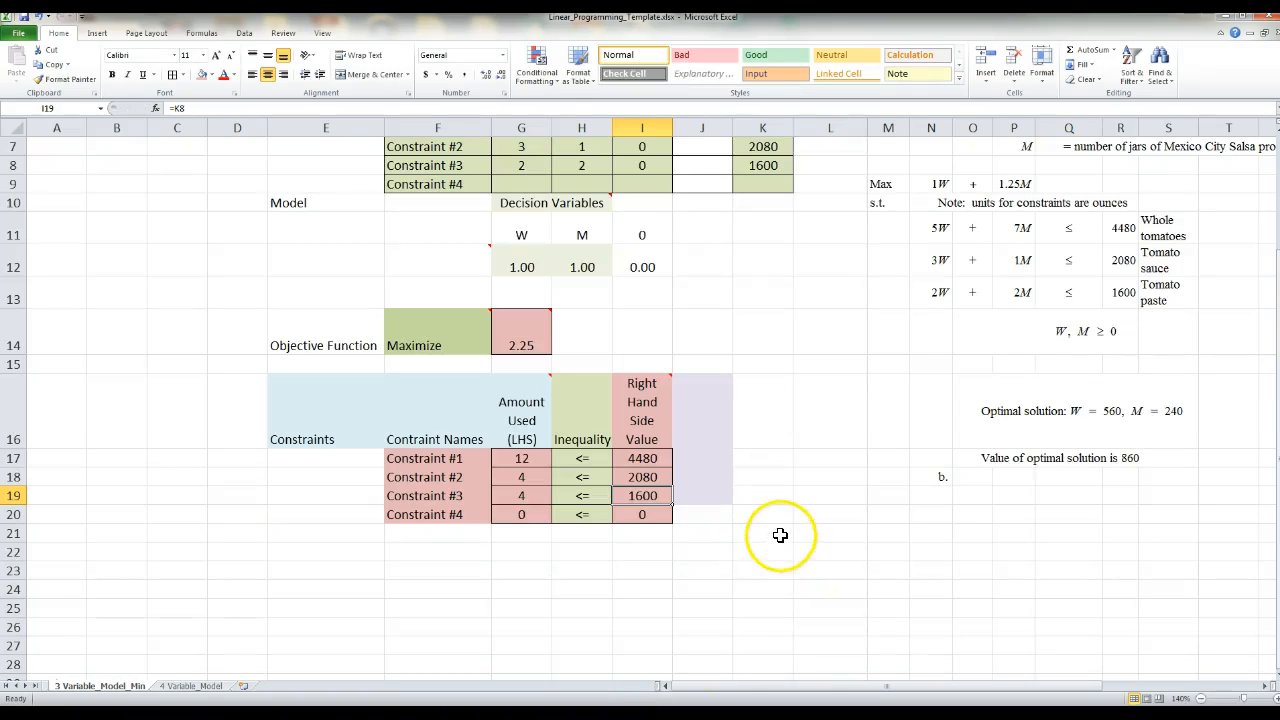
{"action": "left_click", "coordinate": [536, 459]}
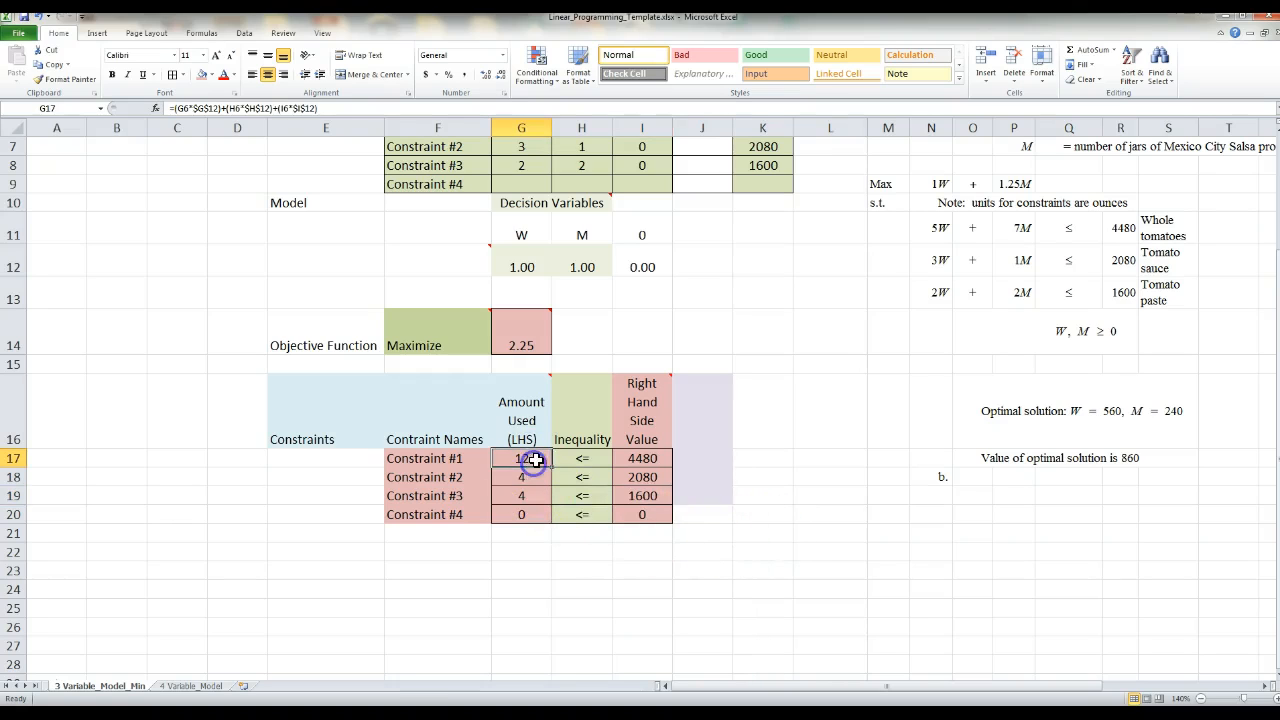
{"action": "double_click", "coordinate": [536, 459]}
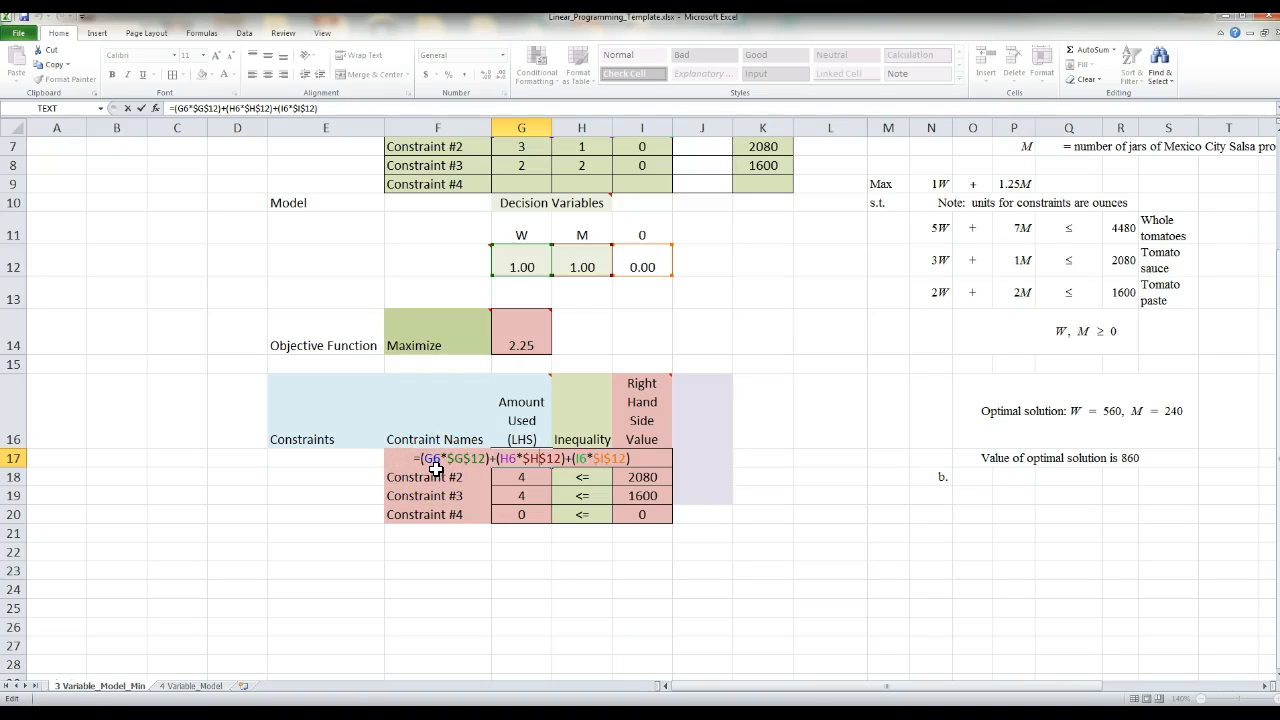
{"action": "left_click", "coordinate": [514, 457]}
{"action": "left_click", "coordinate": [440, 462]}
{"action": "key", "text": "Escape"}
{"action": "left_click", "coordinate": [542, 477]}
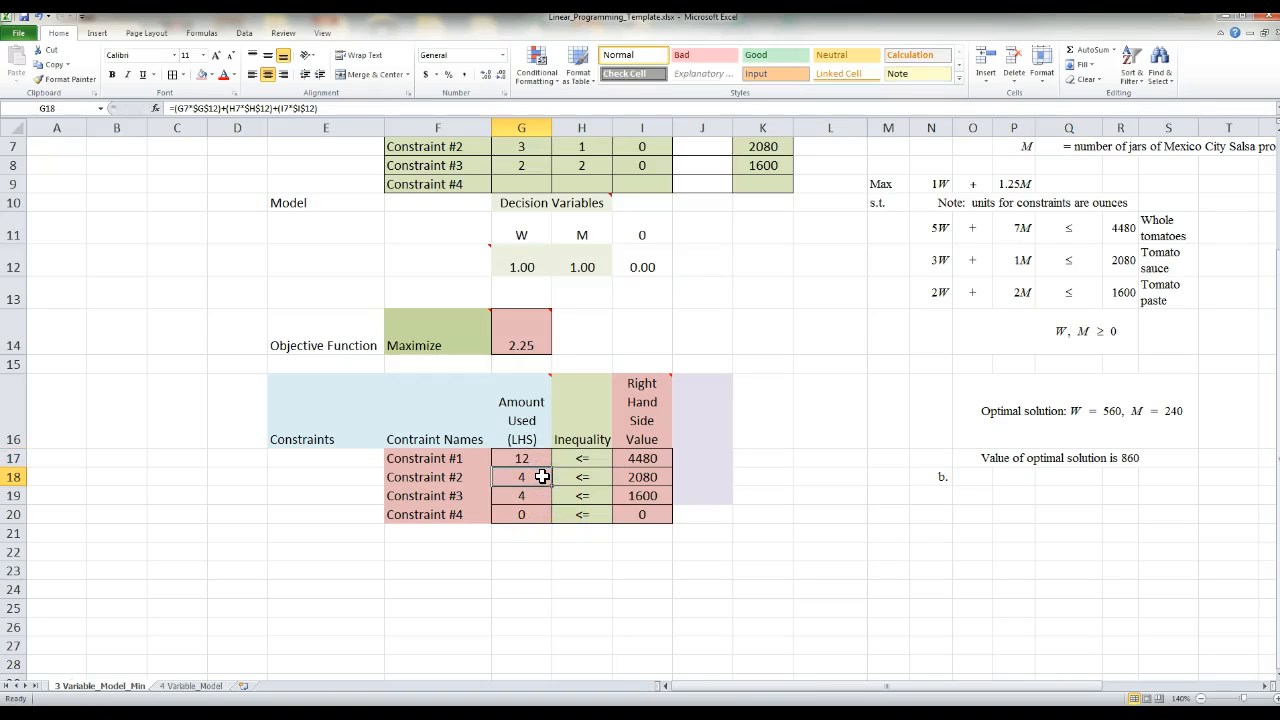
{"action": "double_click", "coordinate": [542, 477]}
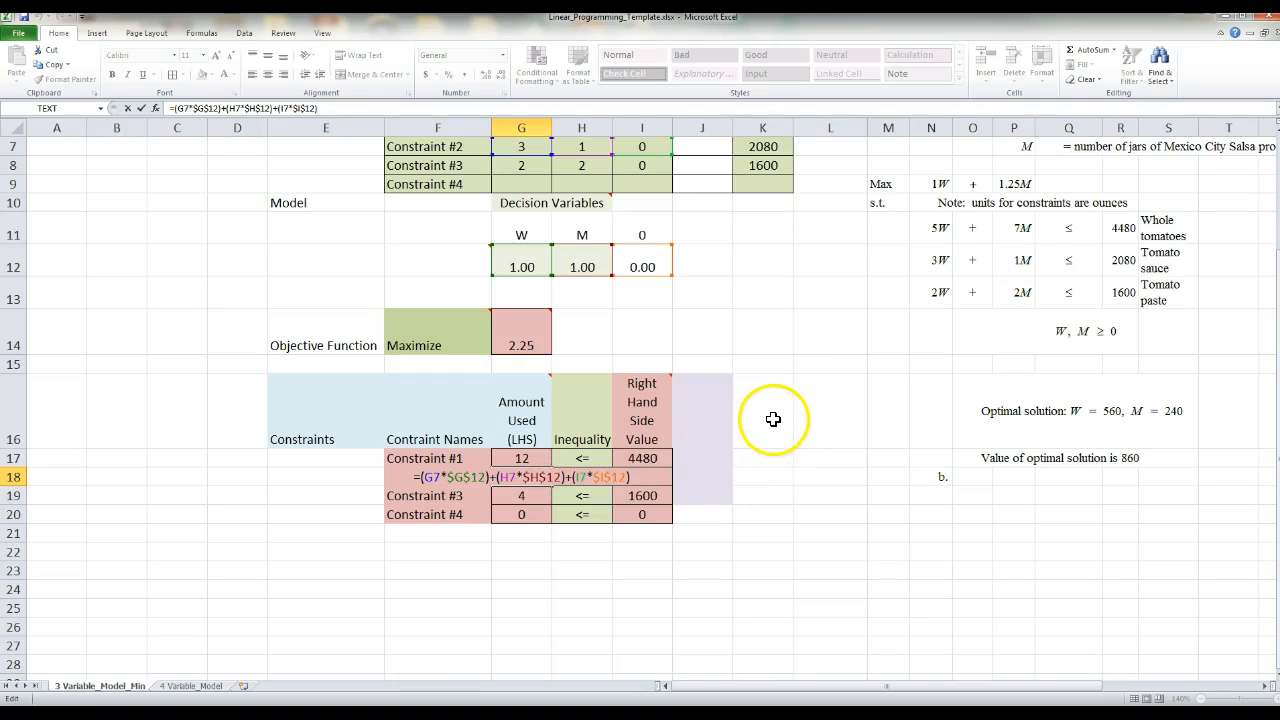
{"action": "scroll", "coordinate": [778, 413], "scroll_direction": "up", "scroll_amount": 1}
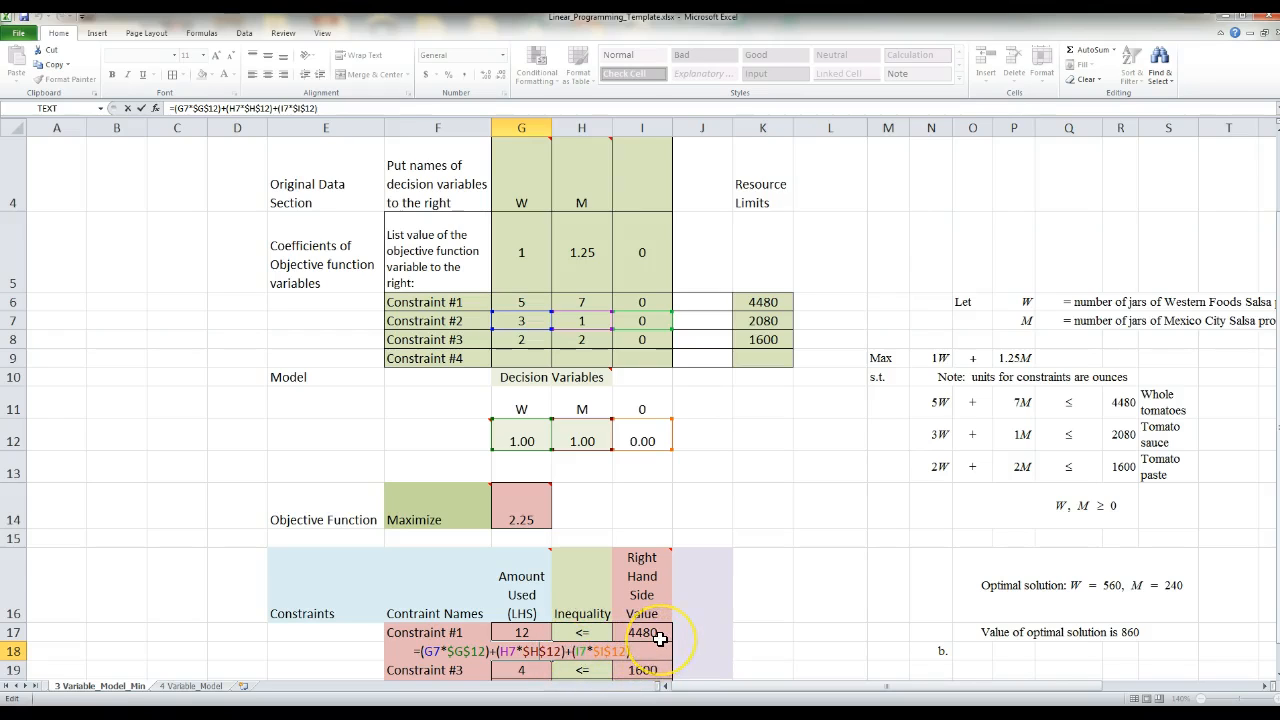
{"action": "key", "text": "Escape"}
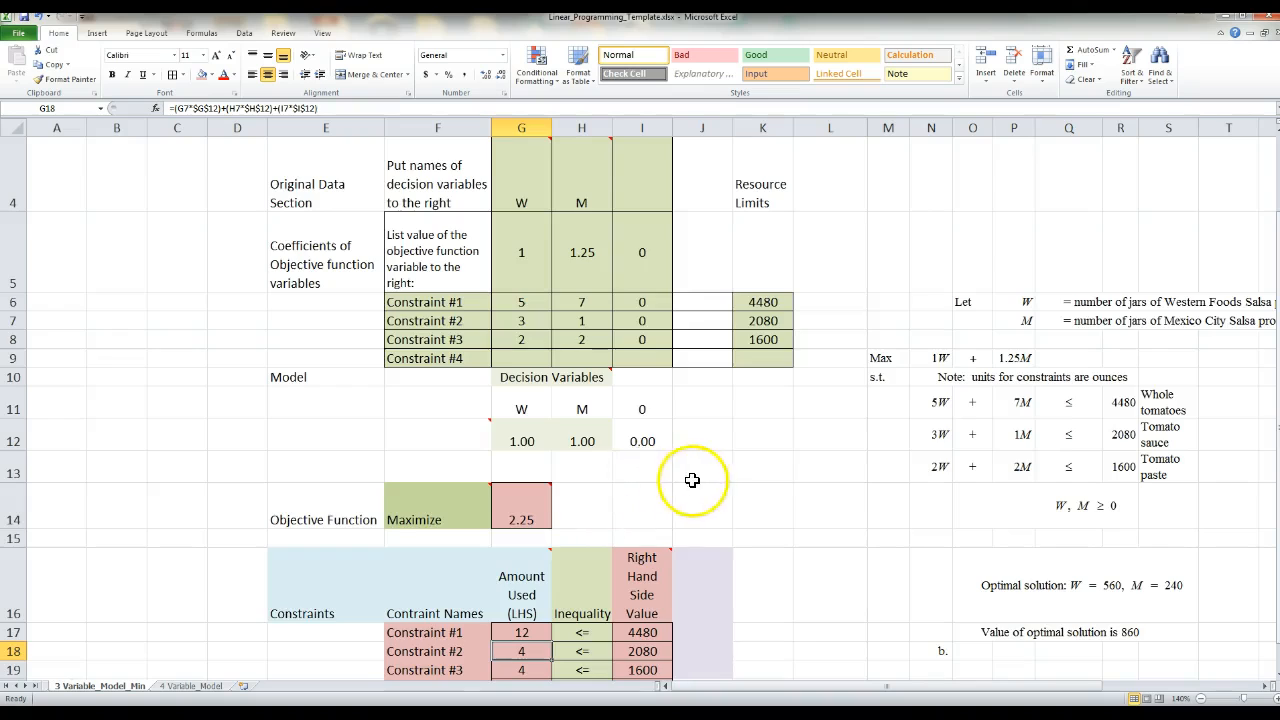
- Fill the Constraint #2 amount-used formula from G18 down through G20
{"action": "scroll", "coordinate": [694, 480], "scroll_direction": "down", "scroll_amount": 1}
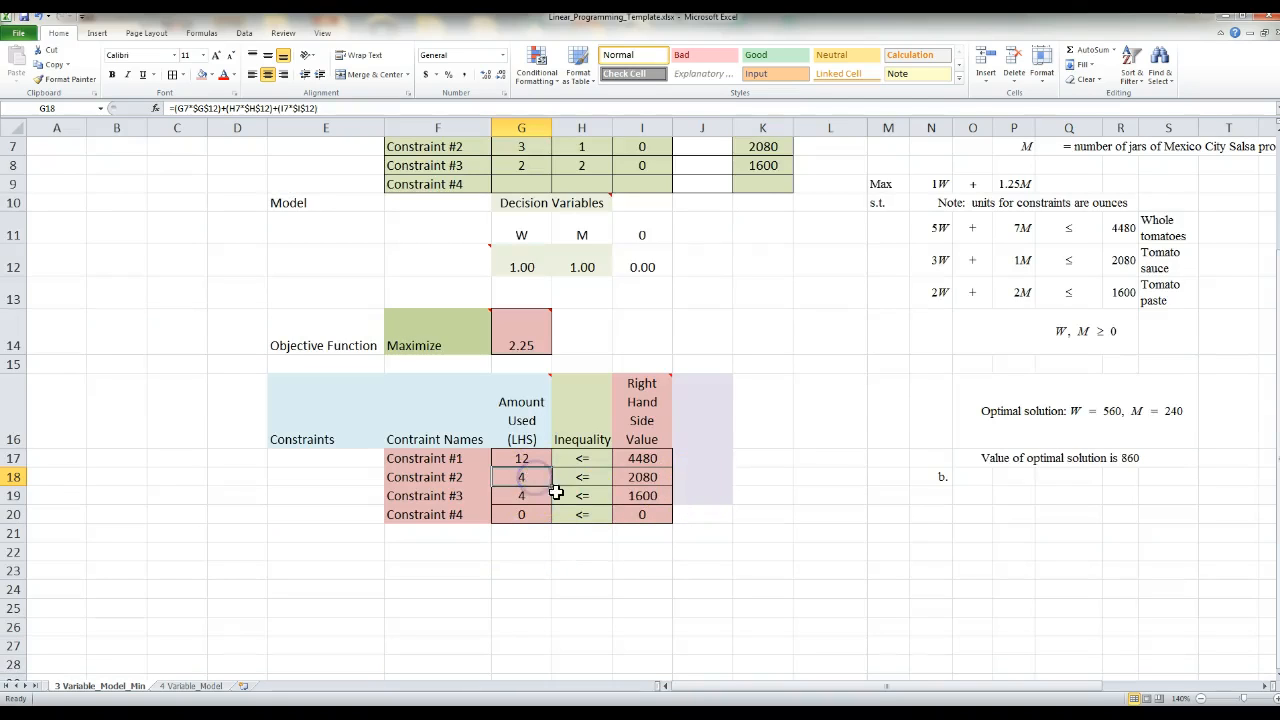
{"action": "left_click_drag", "start_coordinate": [553, 486], "coordinate": [554, 515]}
{"action": "left_click", "coordinate": [525, 568]}
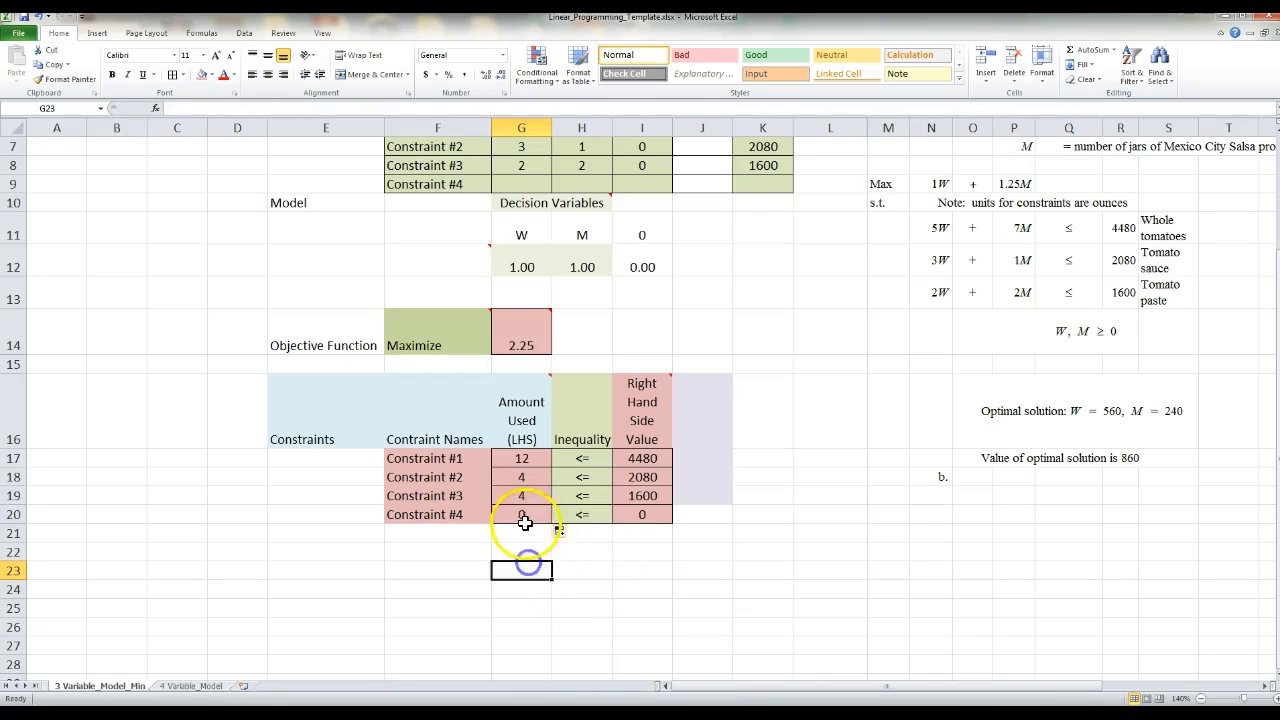
- Examine which cells the copied Constraint #3 formula in G19 refers to, and review the amount-used formulas in G18 and G17 against the original data
{"action": "double_click", "coordinate": [527, 497]}
{"action": "scroll", "coordinate": [766, 471], "scroll_direction": "up", "scroll_amount": 1}
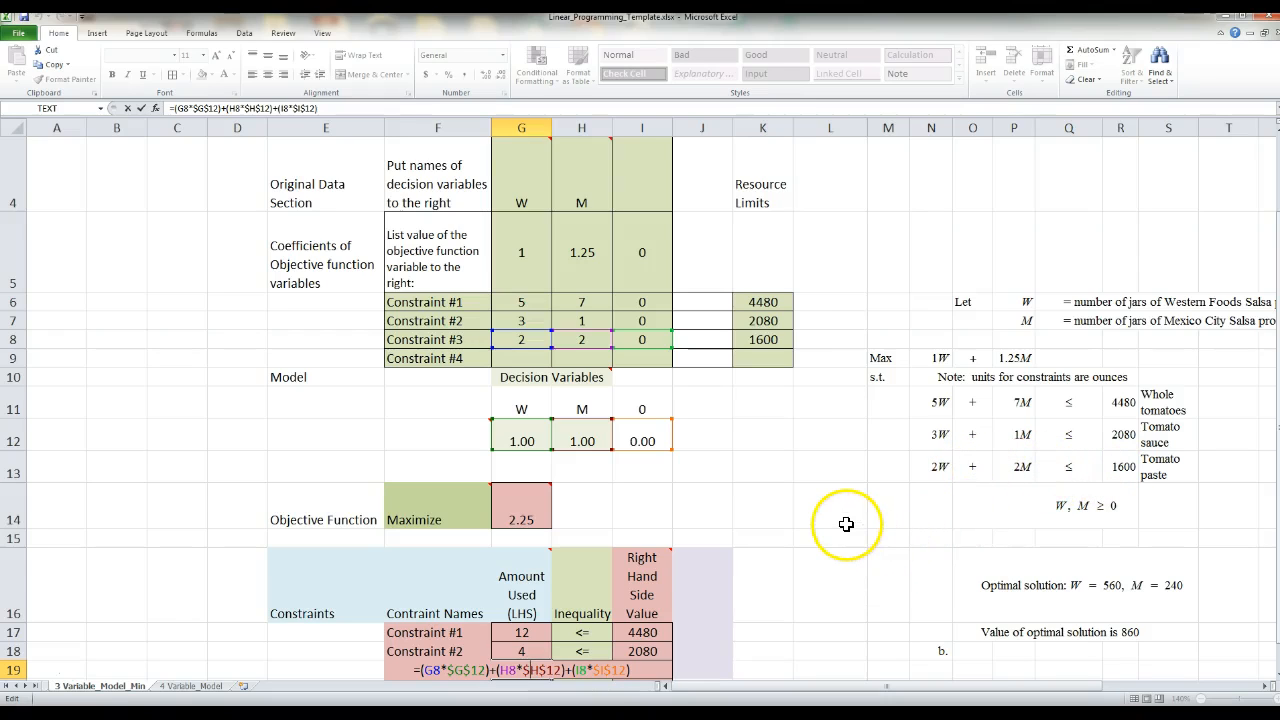
{"action": "key", "text": "ctrl+Return"}
{"action": "scroll", "coordinate": [834, 514], "scroll_direction": "down", "scroll_amount": 1}
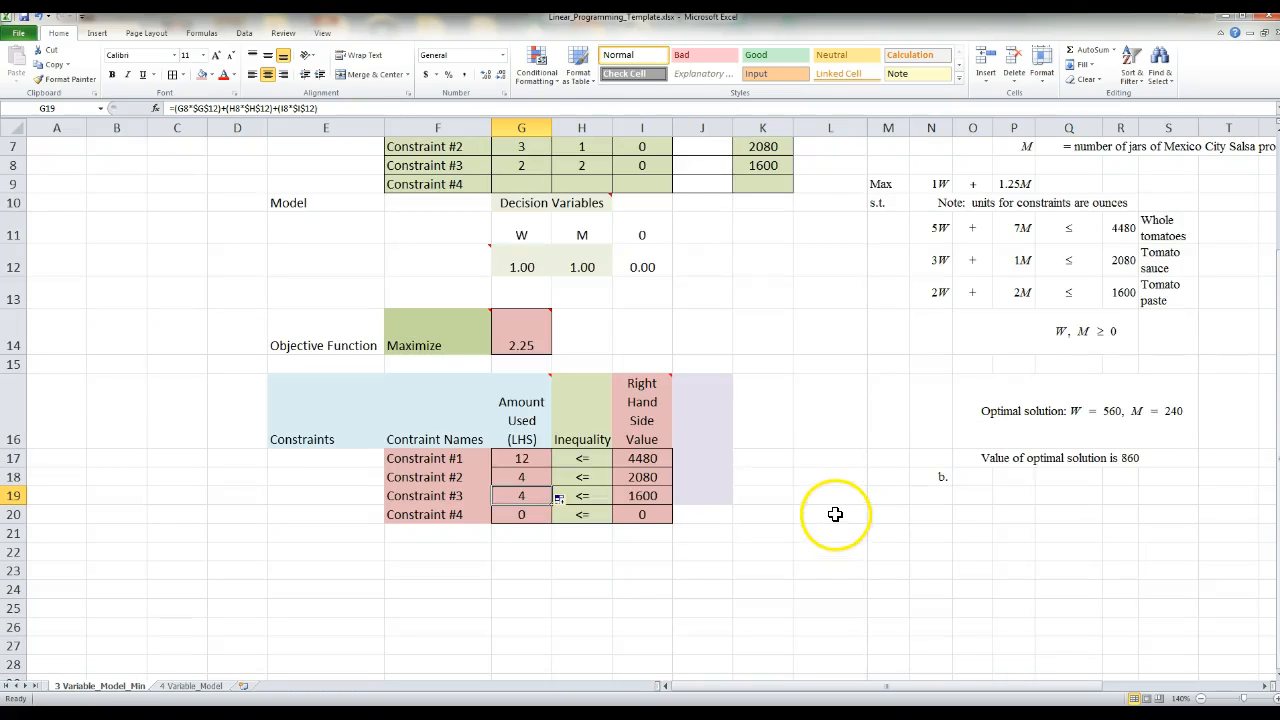
{"action": "left_click", "coordinate": [535, 495]}
{"action": "left_click", "coordinate": [533, 476]}
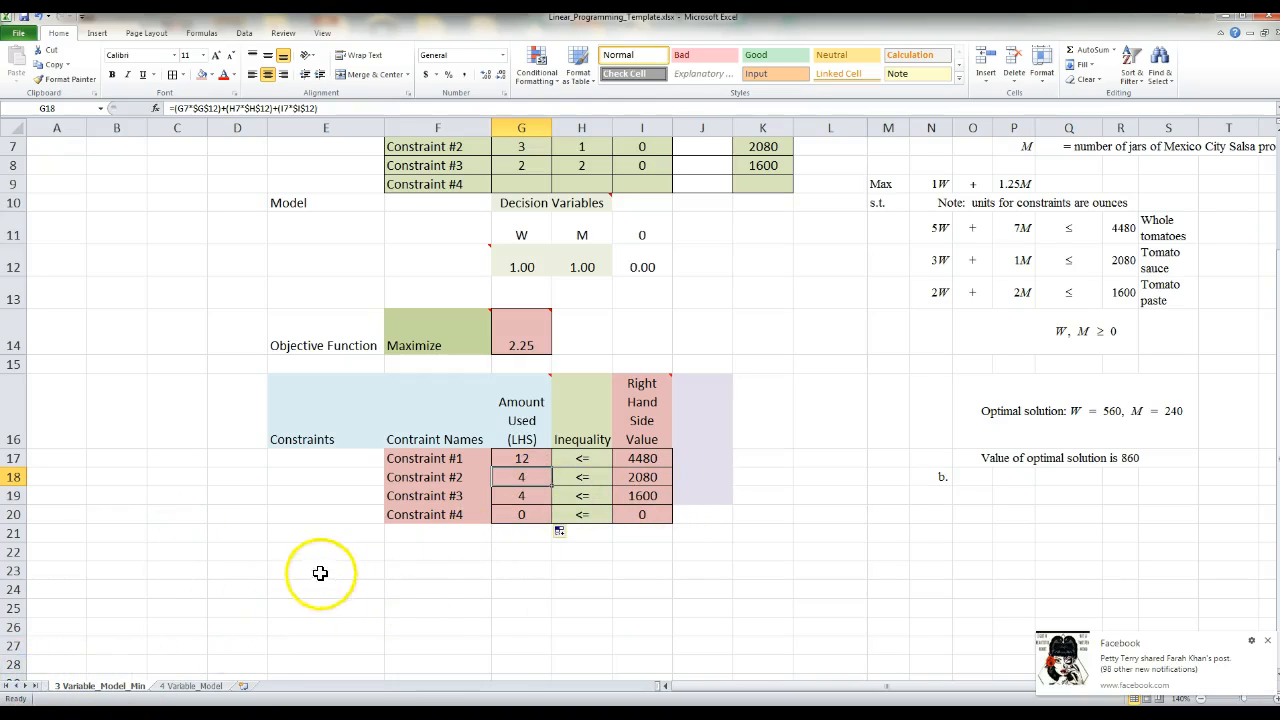
{"action": "scroll", "coordinate": [194, 544], "scroll_direction": "up", "scroll_amount": 2}
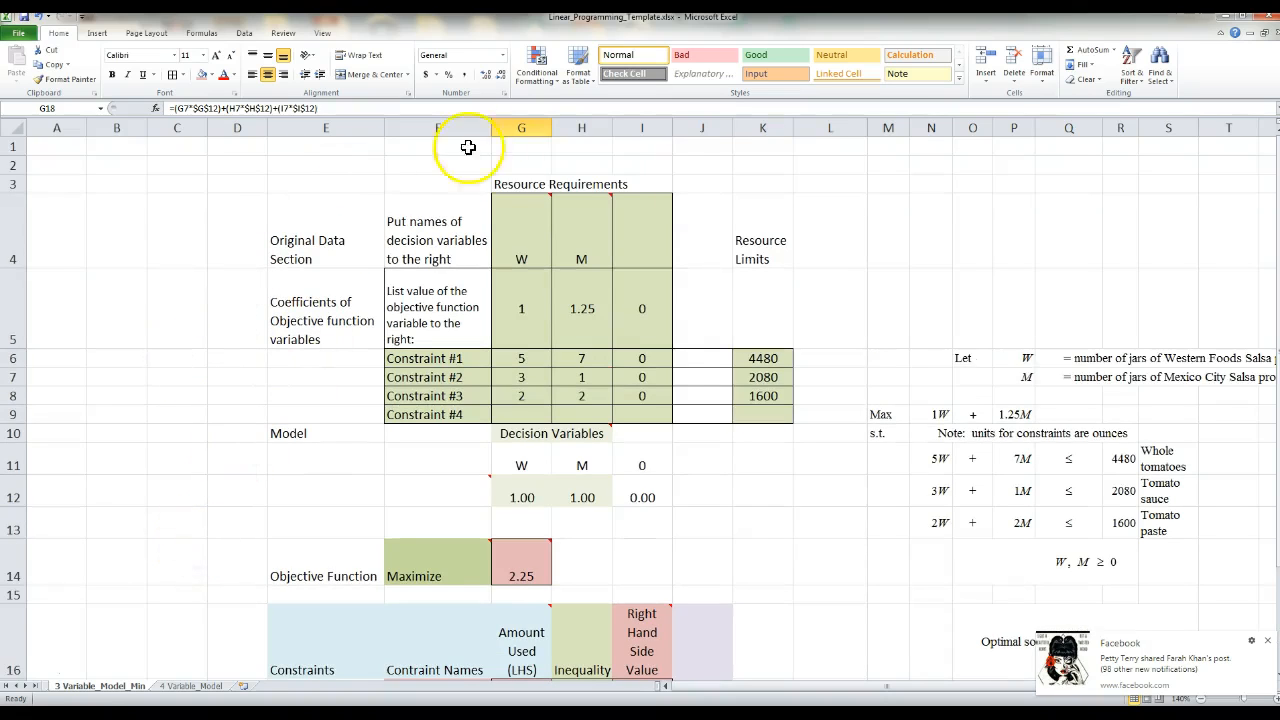
{"action": "scroll", "coordinate": [763, 584], "scroll_direction": "down", "scroll_amount": 2}
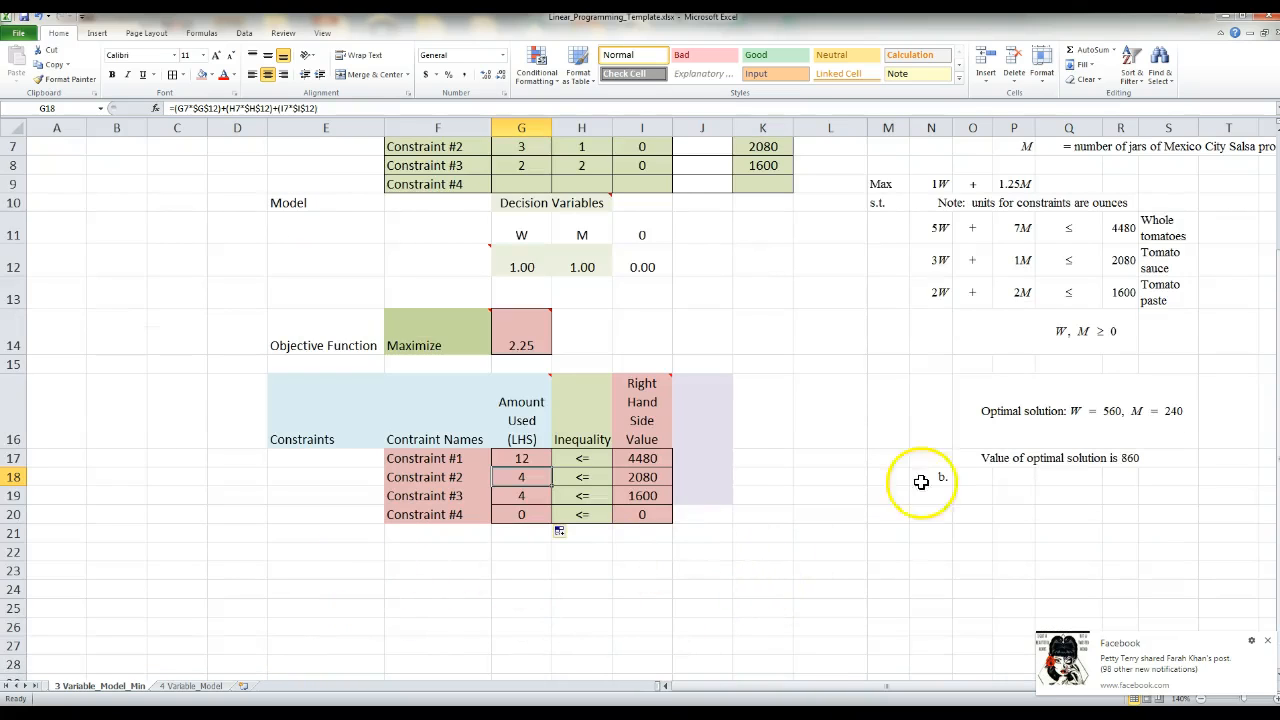
{"action": "scroll", "coordinate": [183, 398], "scroll_direction": "up", "scroll_amount": 1}
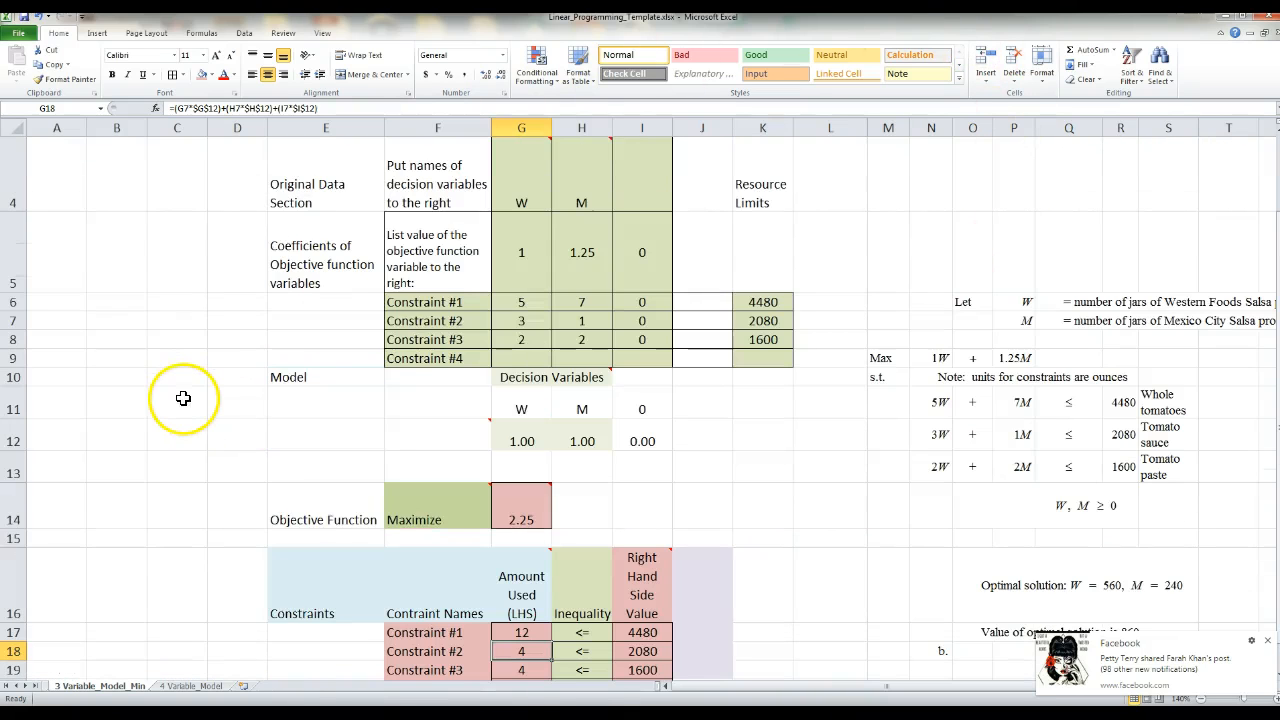
{"action": "left_click", "coordinate": [515, 633]}
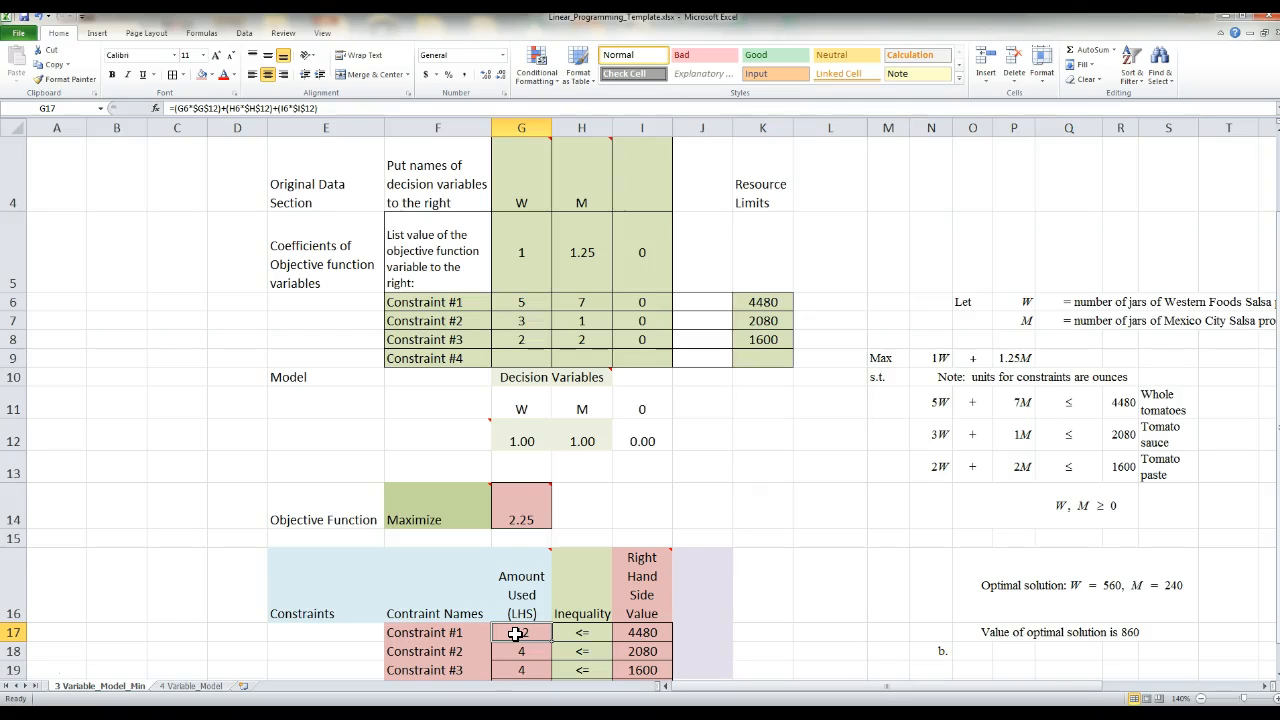
{"action": "mouse_move", "coordinate": [547, 504]}
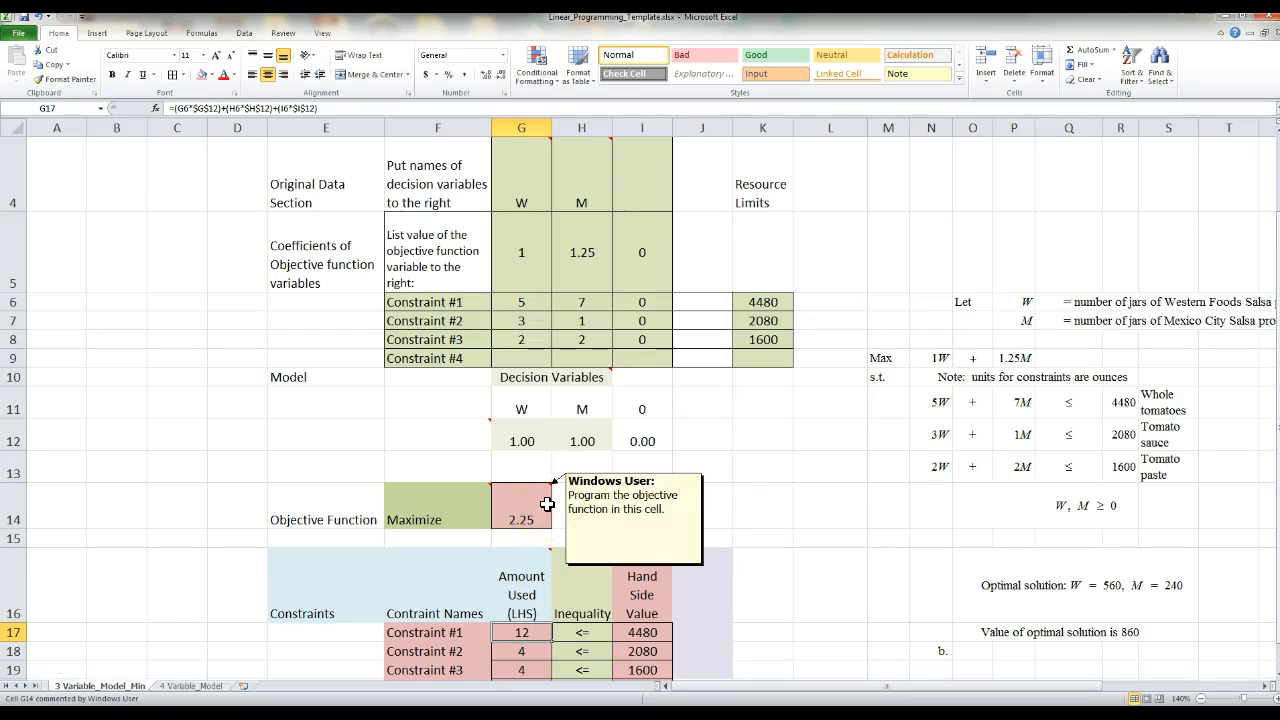